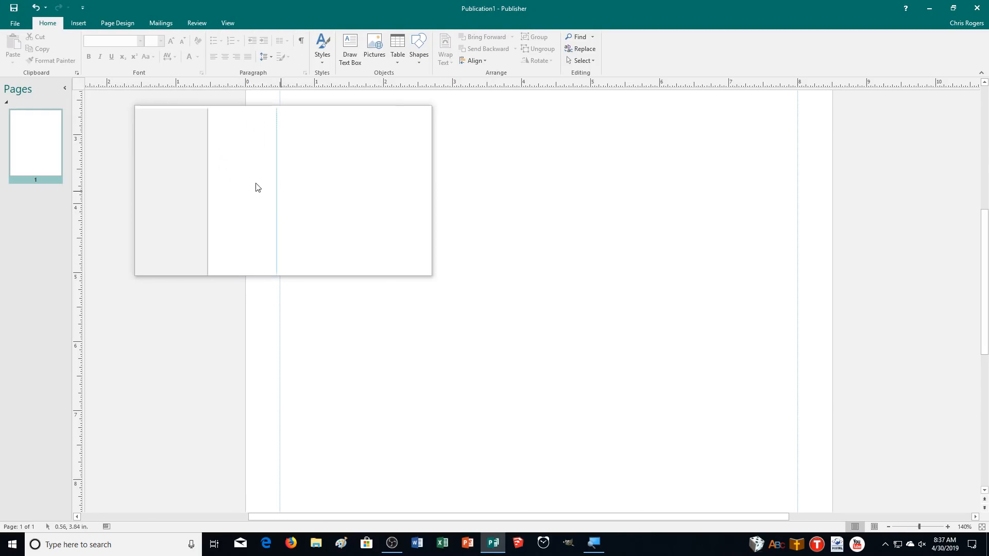
# Insert a WordArt in the plain orange outlined style with the text "Computer Apps"
pyautogui.click(62, 24)
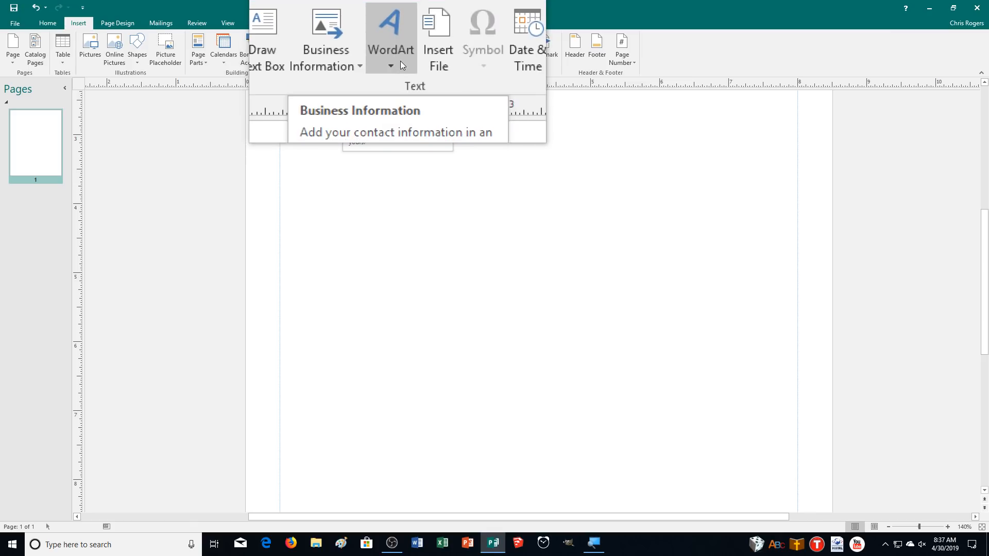
pyautogui.click(401, 64)
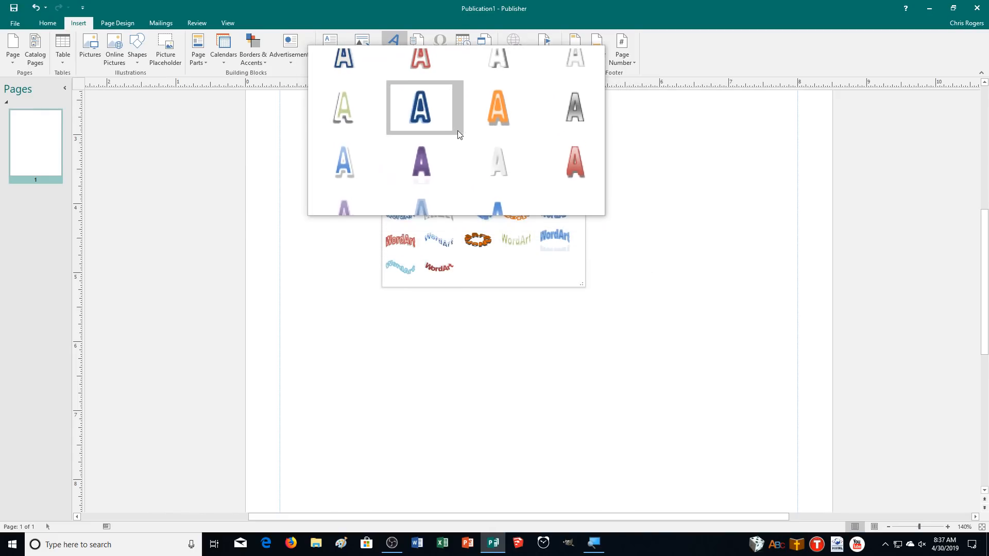
pyautogui.click(484, 126)
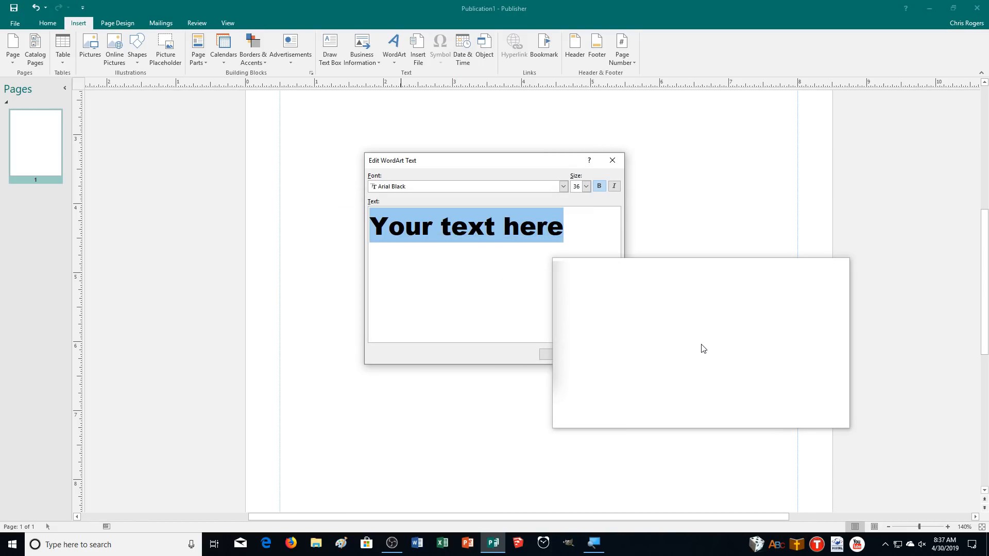
pyautogui.write('ComputerA')
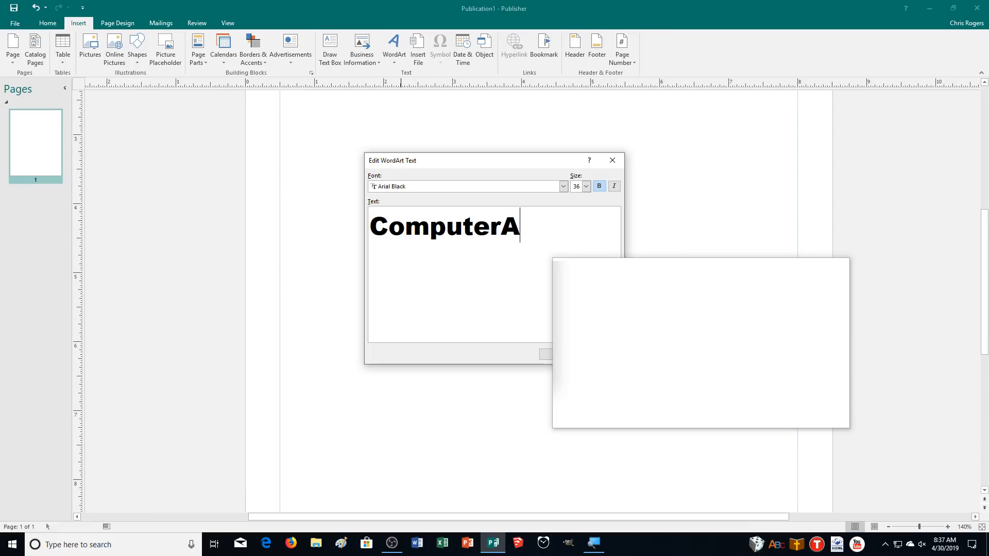
pyautogui.write('pps')
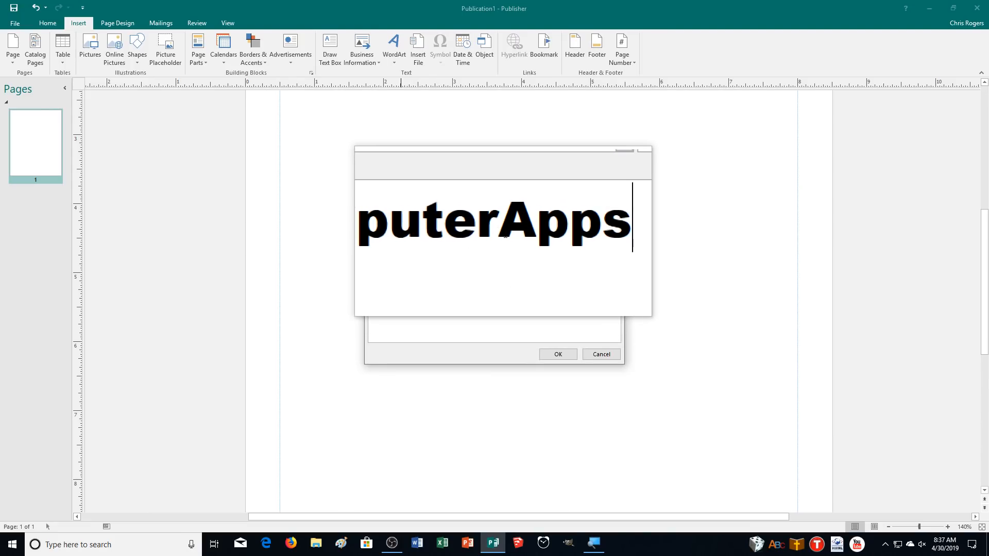
pyautogui.click(514, 258)
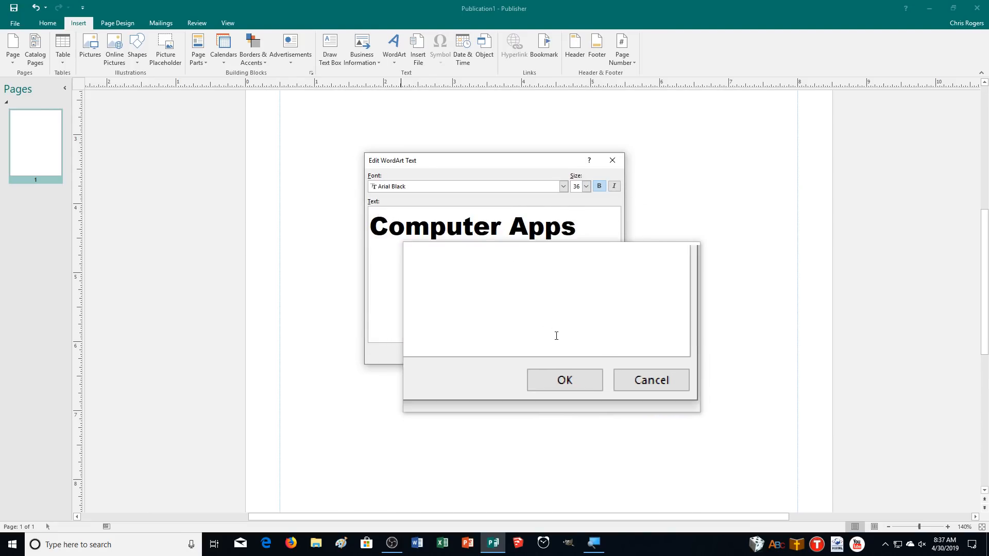
pyautogui.click(562, 354)
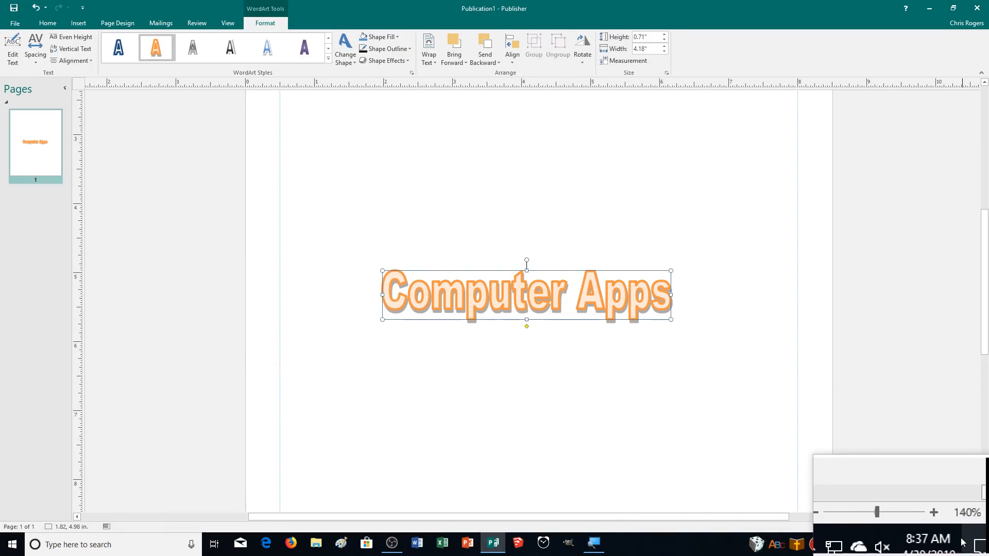
# Review the WordArt's wording in its text editor and close it without changing anything
pyautogui.click(948, 527)
pyautogui.click(947, 527)
pyautogui.click(947, 527)
pyautogui.click(948, 527)
pyautogui.click(948, 526)
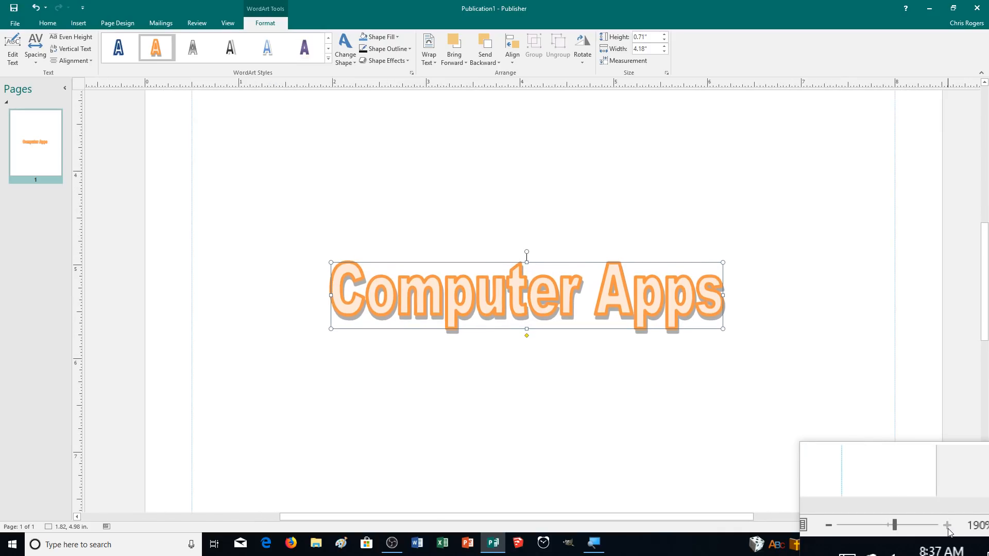
pyautogui.click(948, 527)
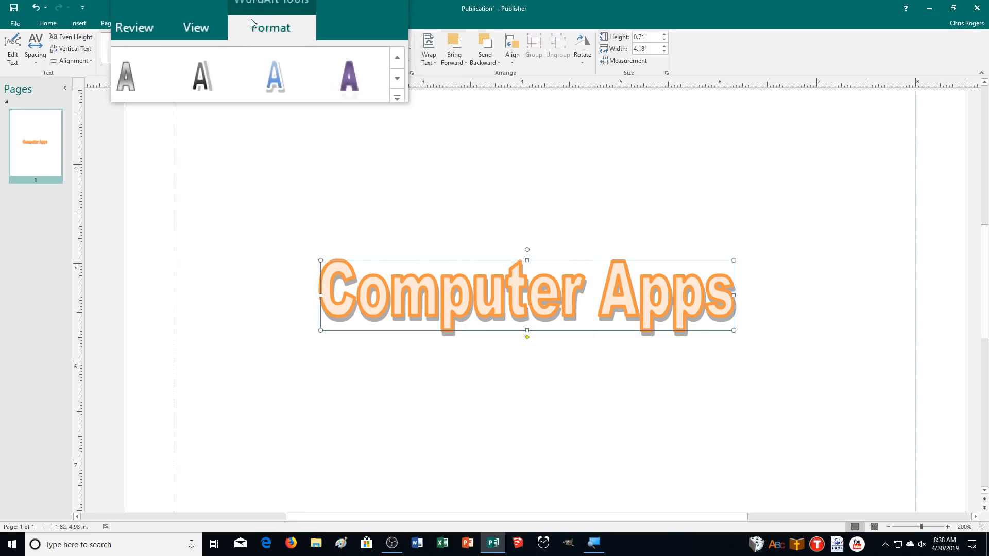
pyautogui.click(11, 56)
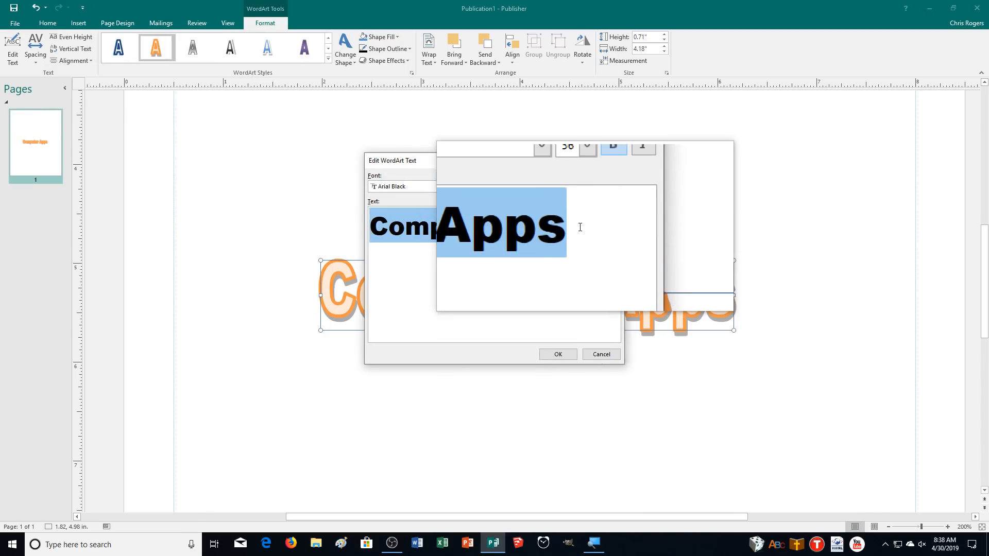
pyautogui.click(601, 354)
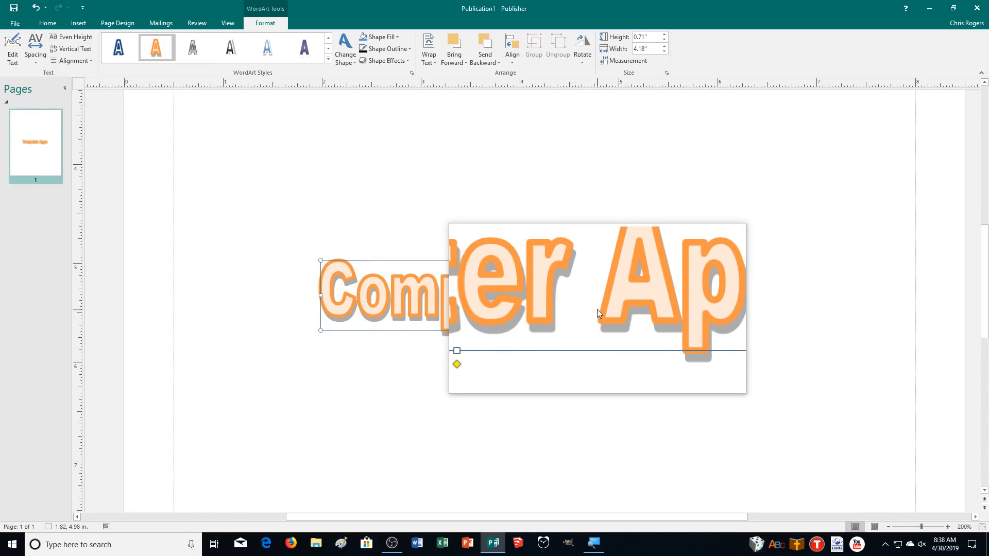
# Try the Very Tight, Tight and Very Loose character spacings on the WordArt, and return it to Normal
pyautogui.click(31, 55)
pyautogui.click(33, 69)
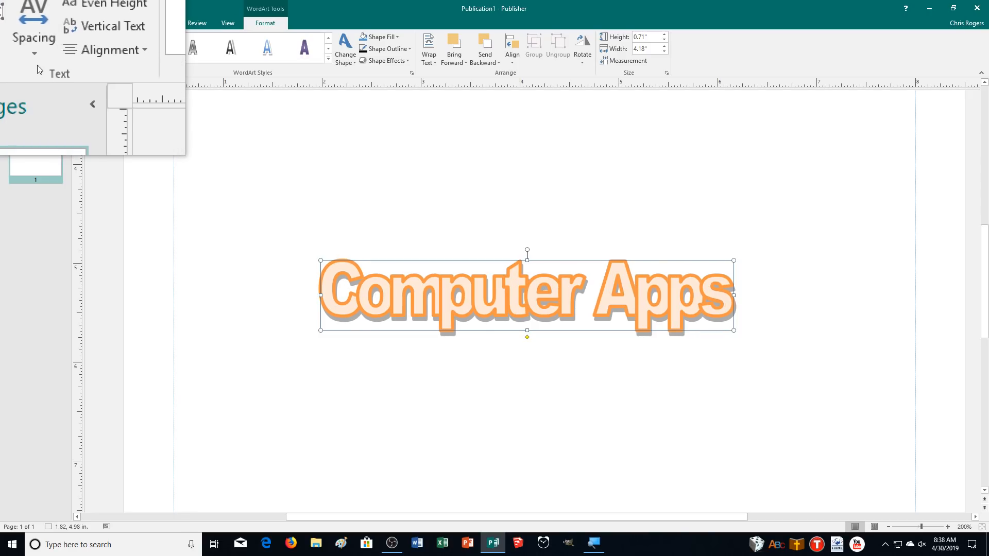
pyautogui.click(36, 52)
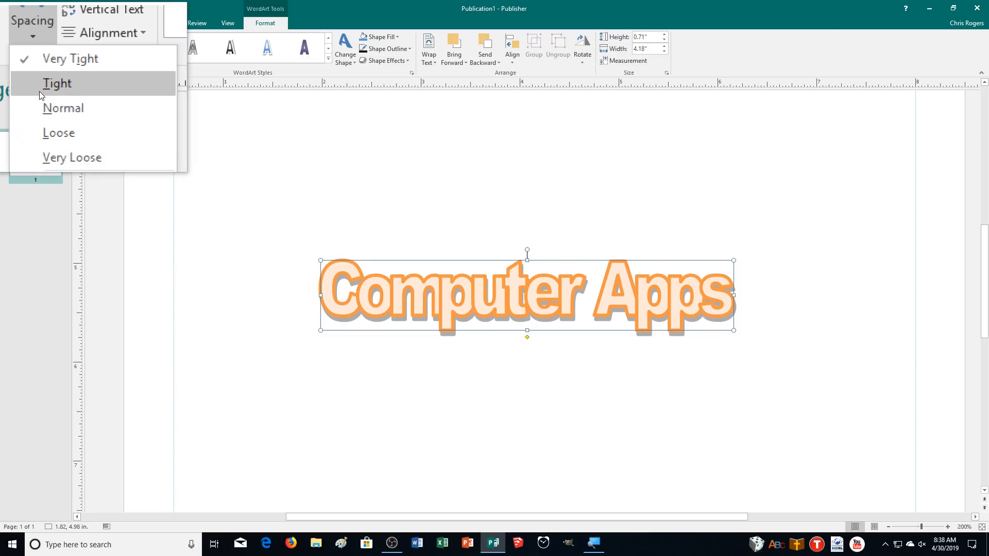
pyautogui.click(39, 91)
pyautogui.click(39, 61)
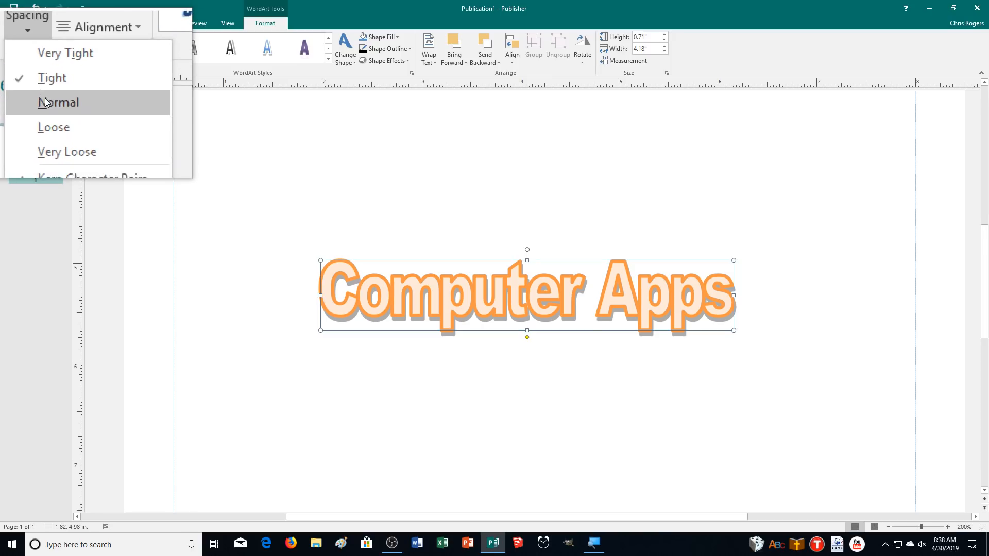
pyautogui.click(45, 102)
pyautogui.click(39, 54)
pyautogui.click(45, 126)
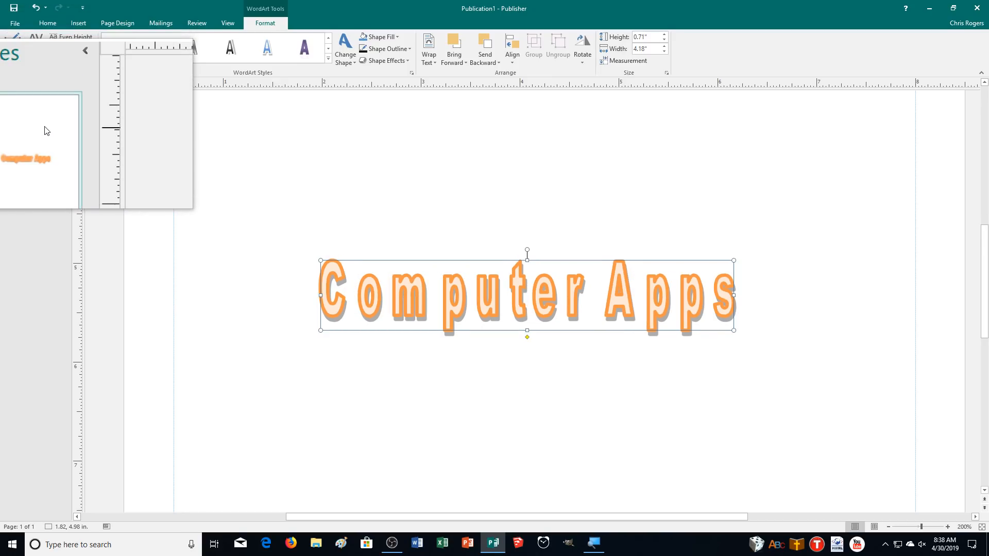
pyautogui.click(41, 51)
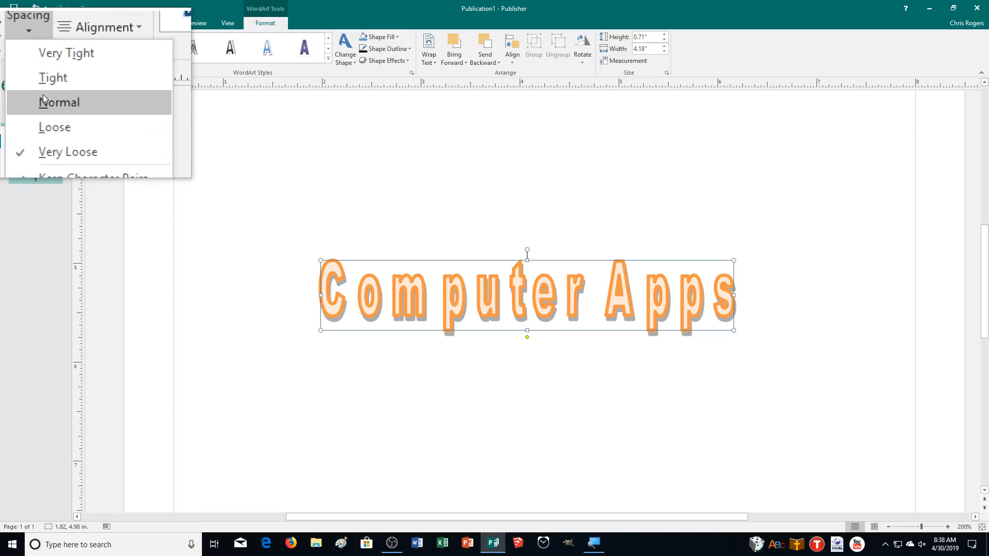
pyautogui.click(45, 102)
# Try the WordArt with Kern Character Pairs off and with Even Height on, reverting each option
pyautogui.click(37, 54)
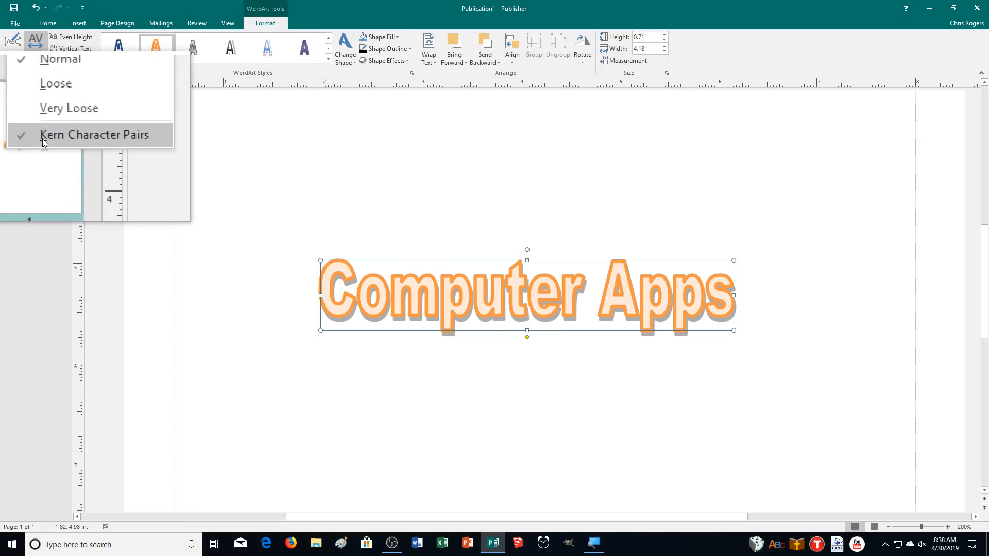
pyautogui.click(43, 136)
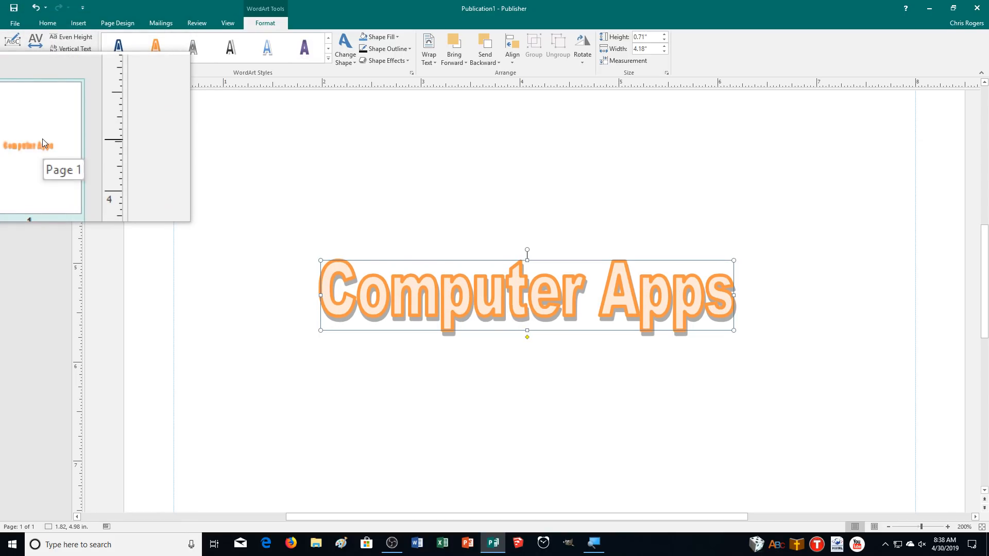
pyautogui.click(36, 61)
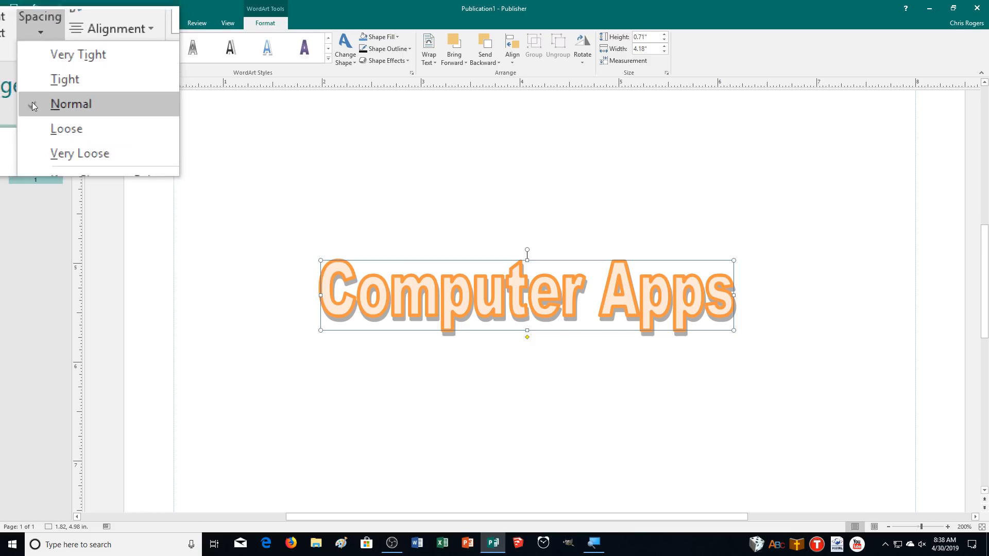
pyautogui.click(38, 132)
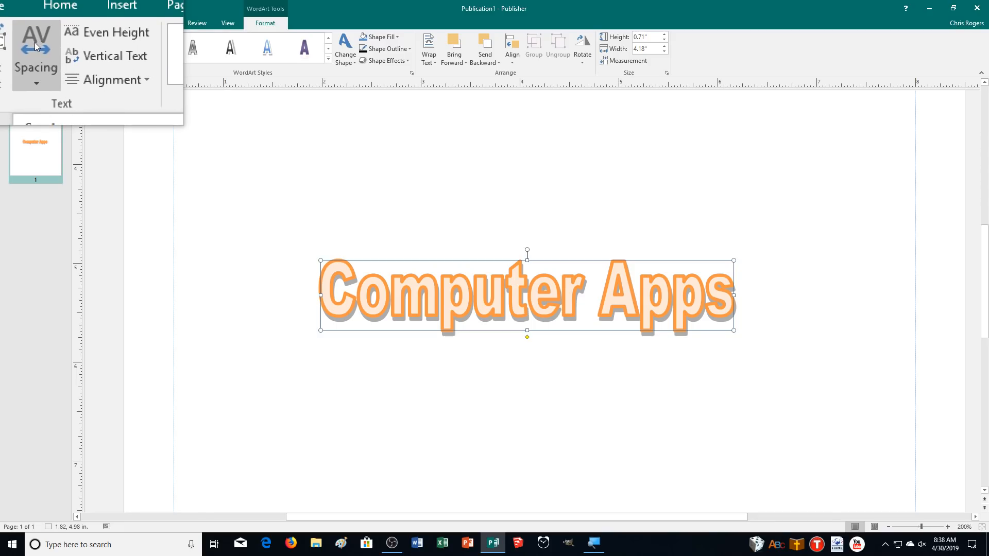
pyautogui.click(75, 40)
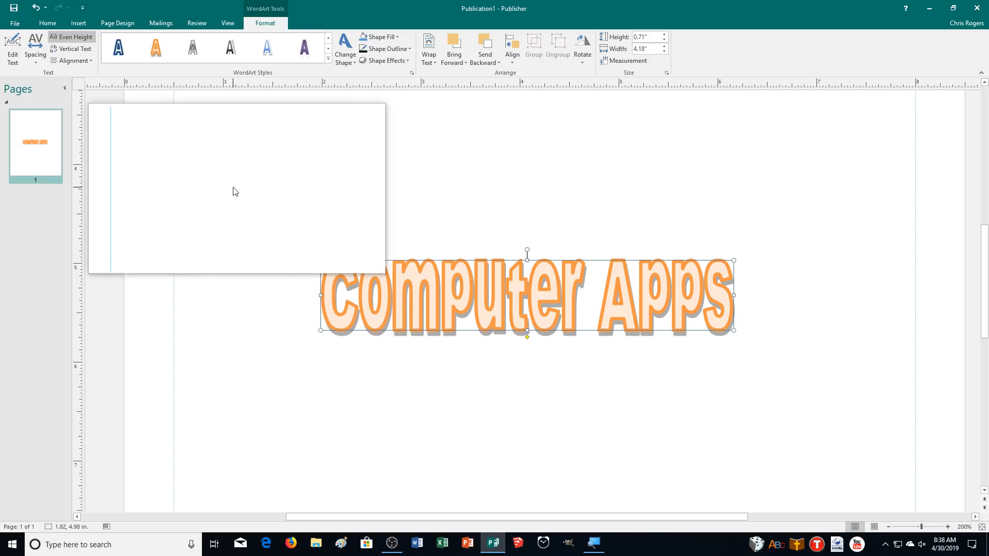
pyautogui.click(76, 38)
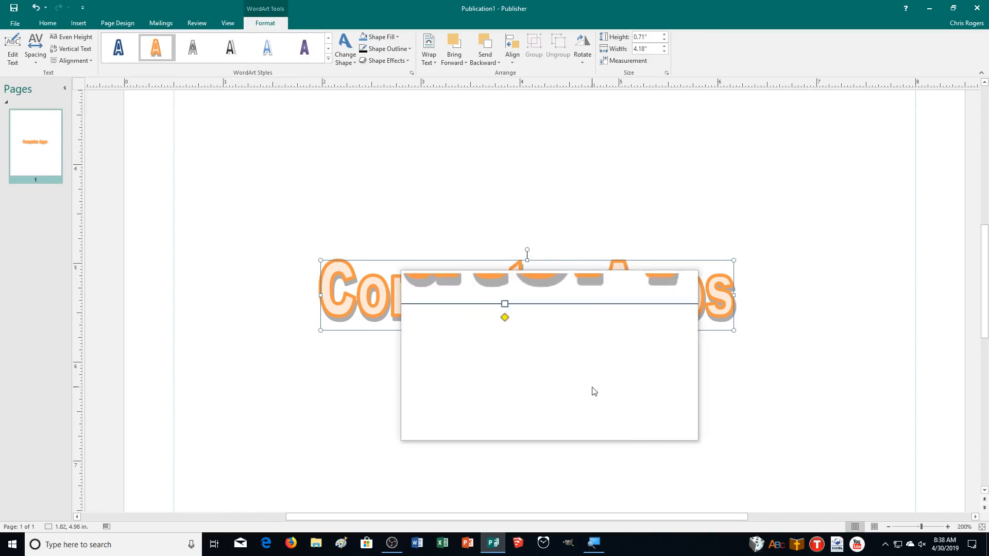
# Try Vertical Text on the WordArt, inspect the stacked letters, and return it to horizontal
pyautogui.click(947, 529)
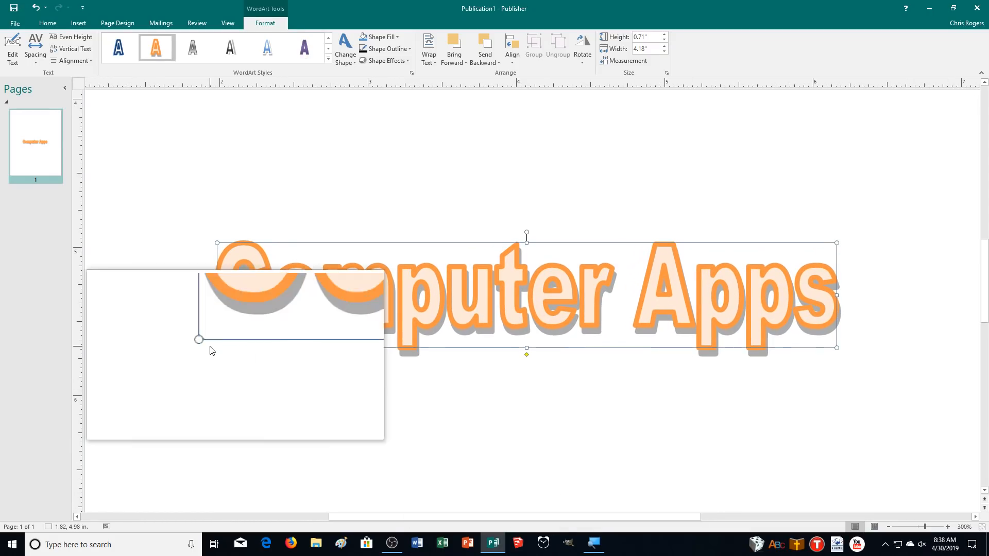
pyautogui.click(55, 48)
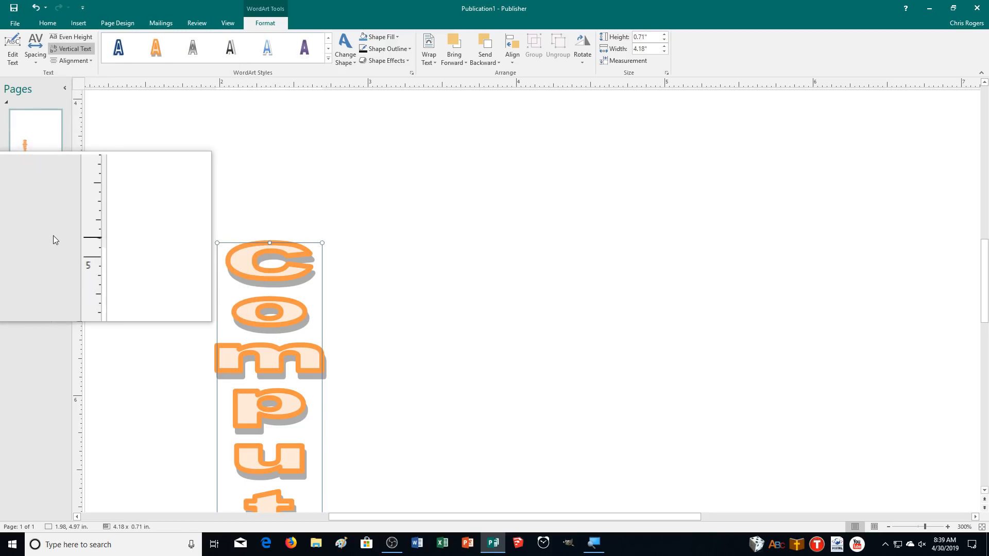
pyautogui.scroll(-2, 115, 248)
pyautogui.scroll(-2, 627, 281)
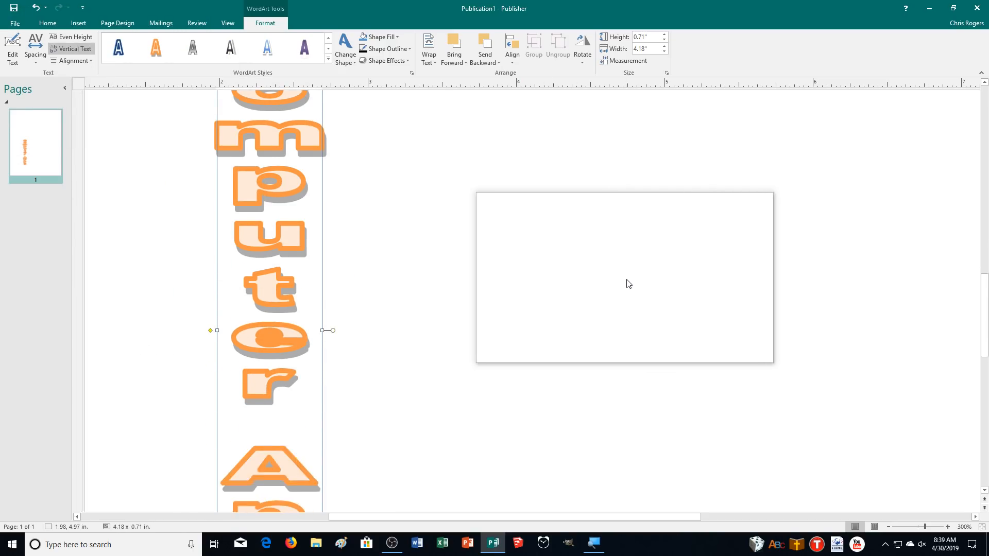
pyautogui.scroll(-2, 627, 281)
pyautogui.scroll(3, 616, 269)
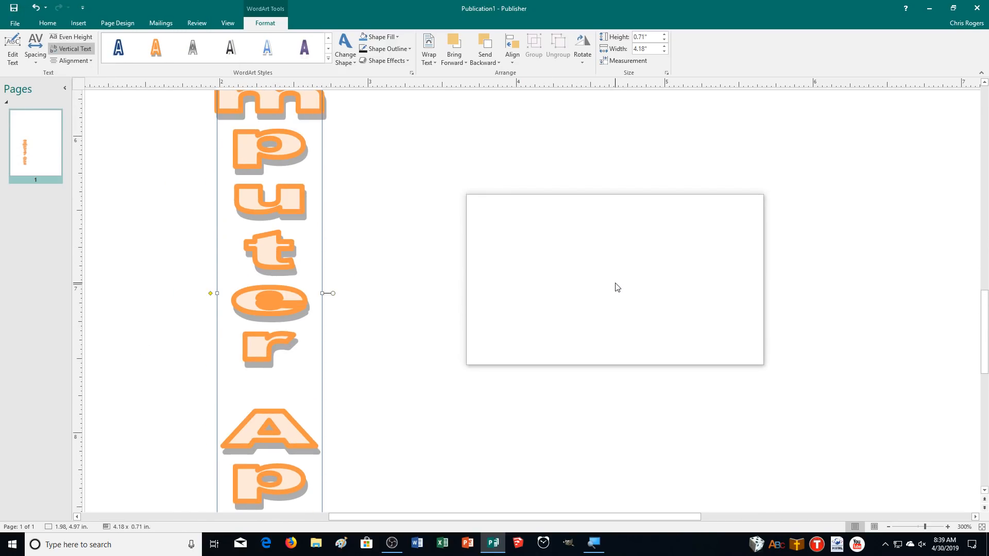
pyautogui.click(70, 51)
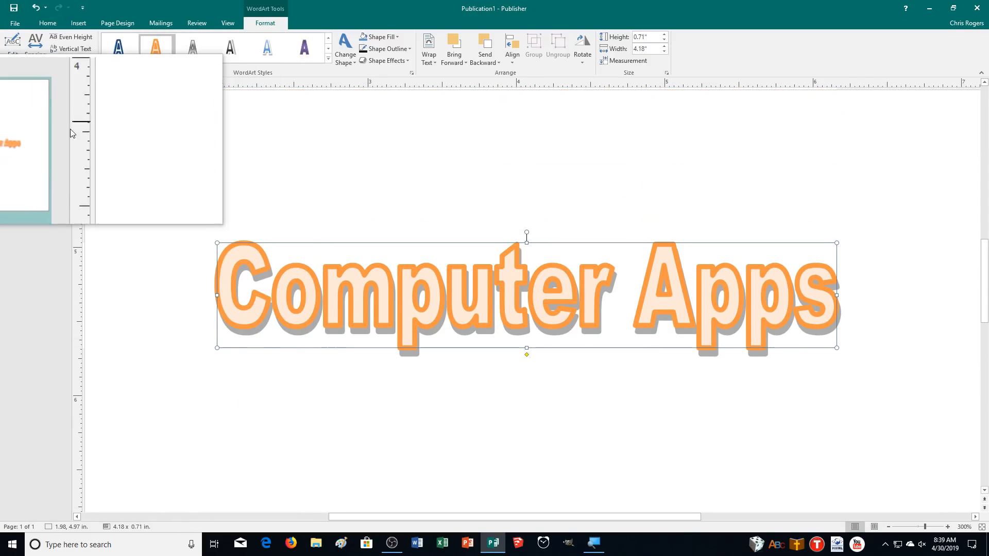
# Set the WordArt's text alignment to Stretch Justify
pyautogui.click(72, 61)
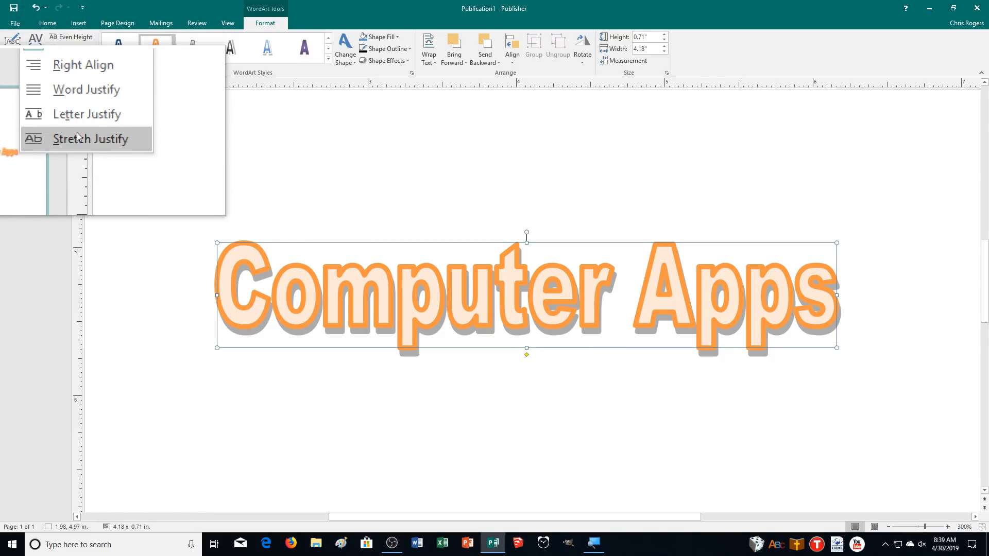
pyautogui.click(80, 138)
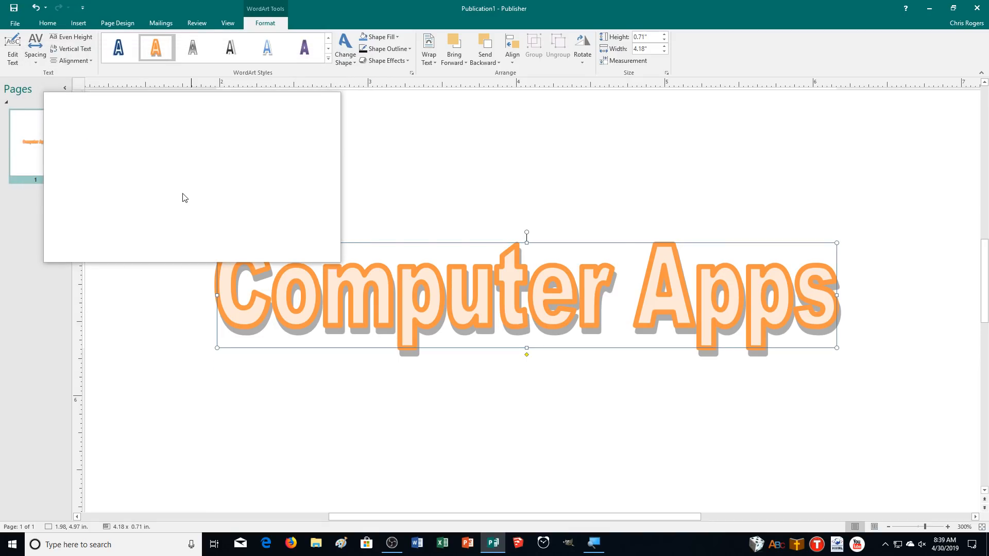
# Look through the WordArt's style gallery, shape choices, fill colours, shape effects and text wrapping options, including Edit Wrap Points
pyautogui.click(329, 59)
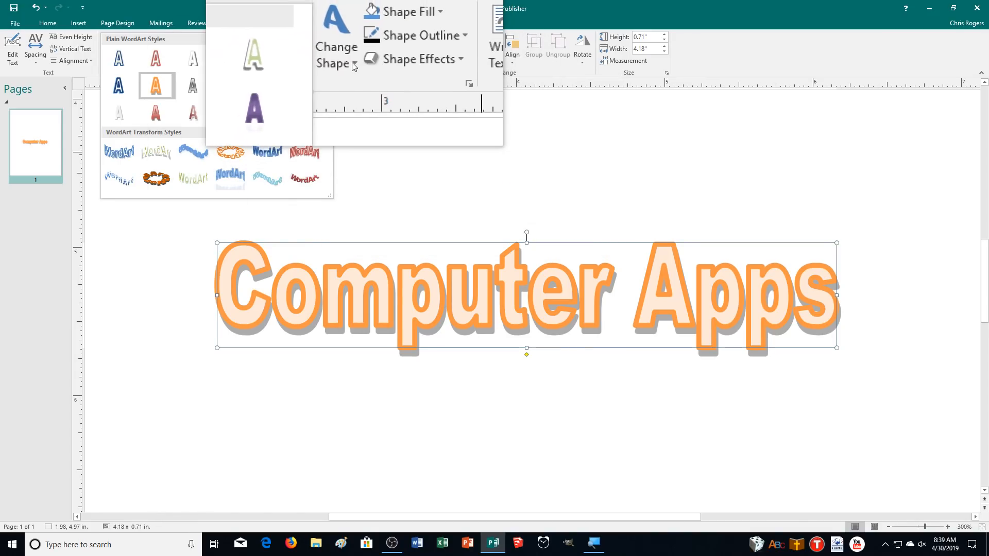
pyautogui.click(351, 62)
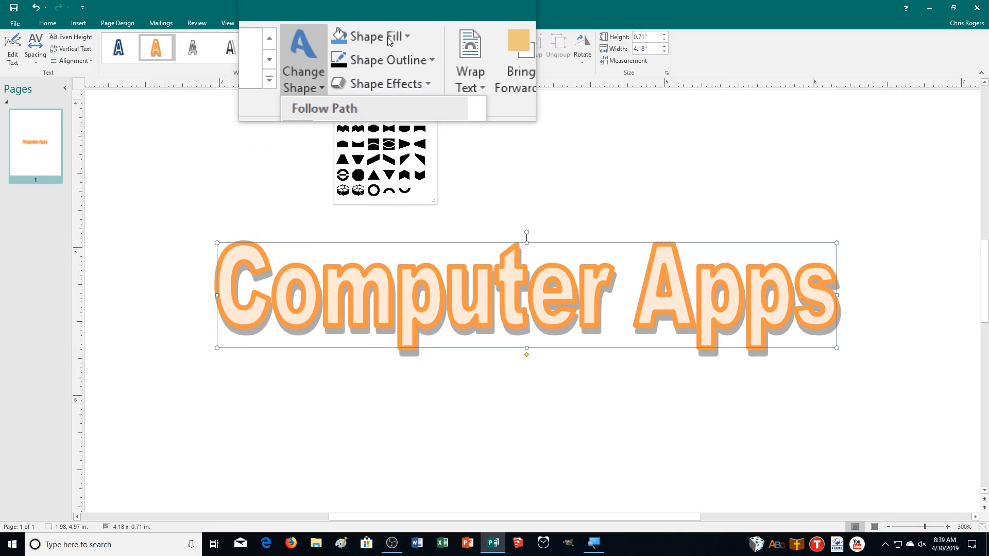
pyautogui.click(383, 37)
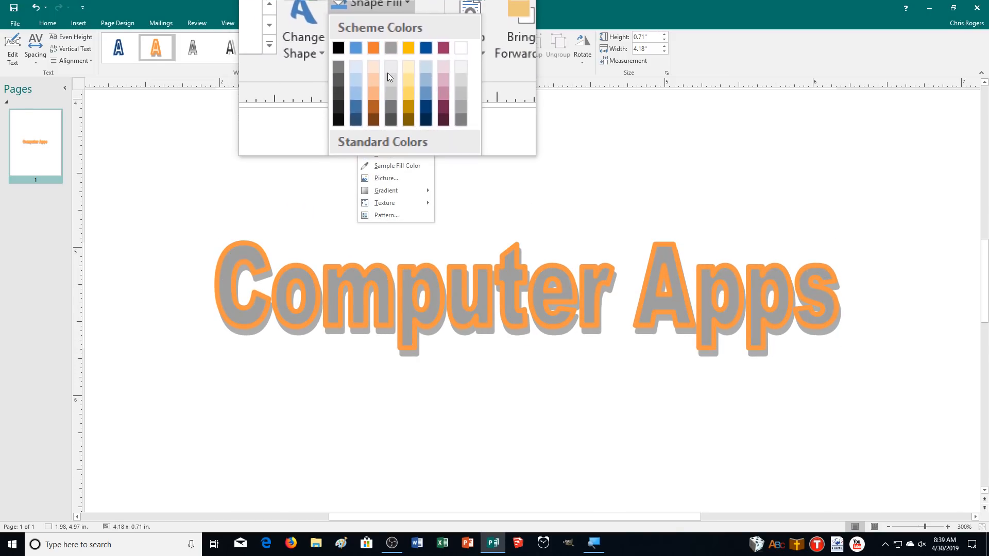
pyautogui.click(381, 69)
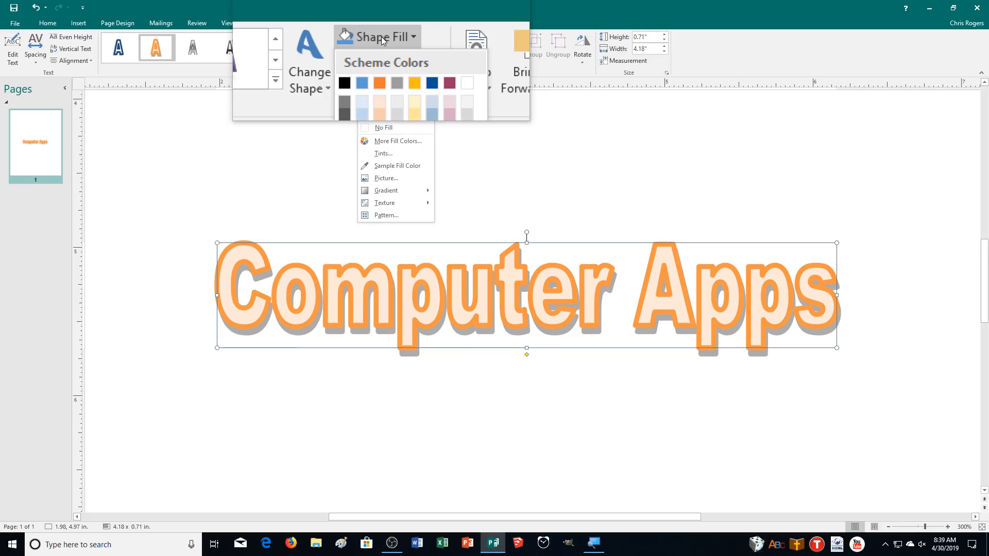
pyautogui.click(382, 59)
pyautogui.click(382, 59)
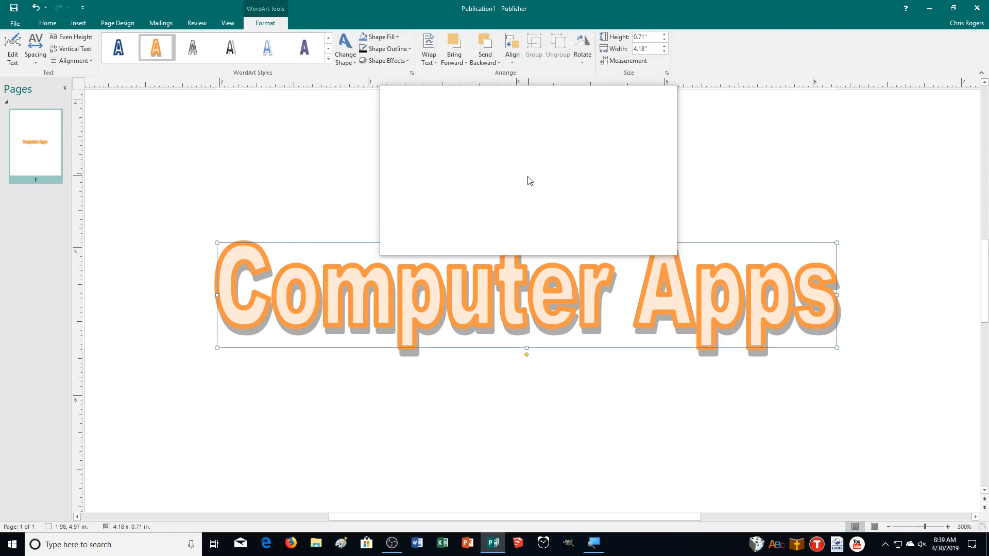
pyautogui.click(434, 59)
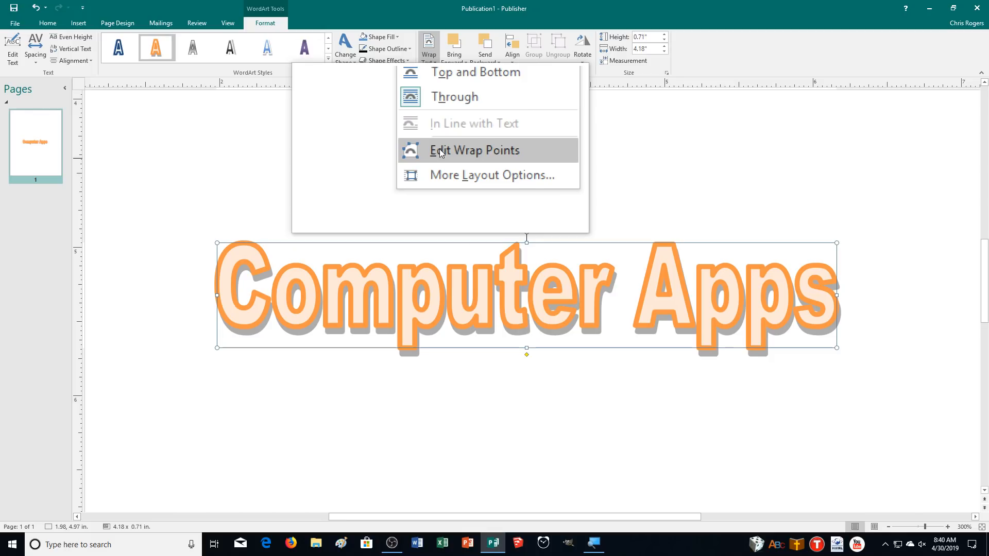
pyautogui.click(440, 150)
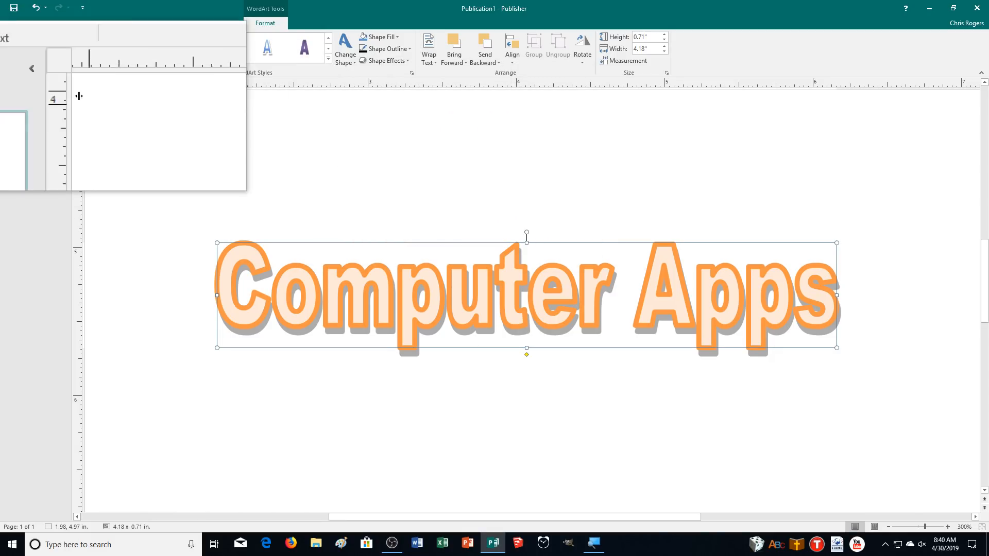
# Open the recent publication PUB33 from the Downloads folder
pyautogui.click(16, 26)
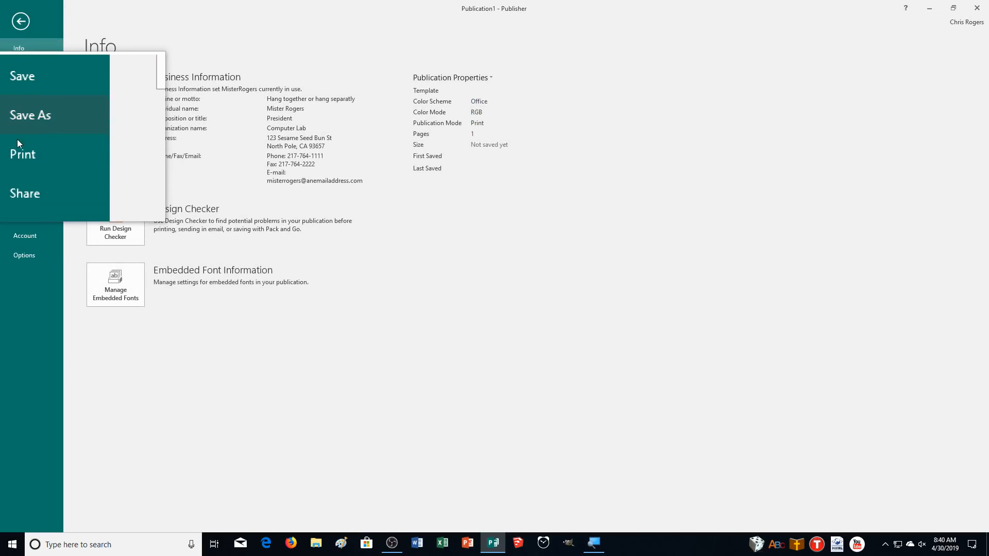
pyautogui.click(23, 85)
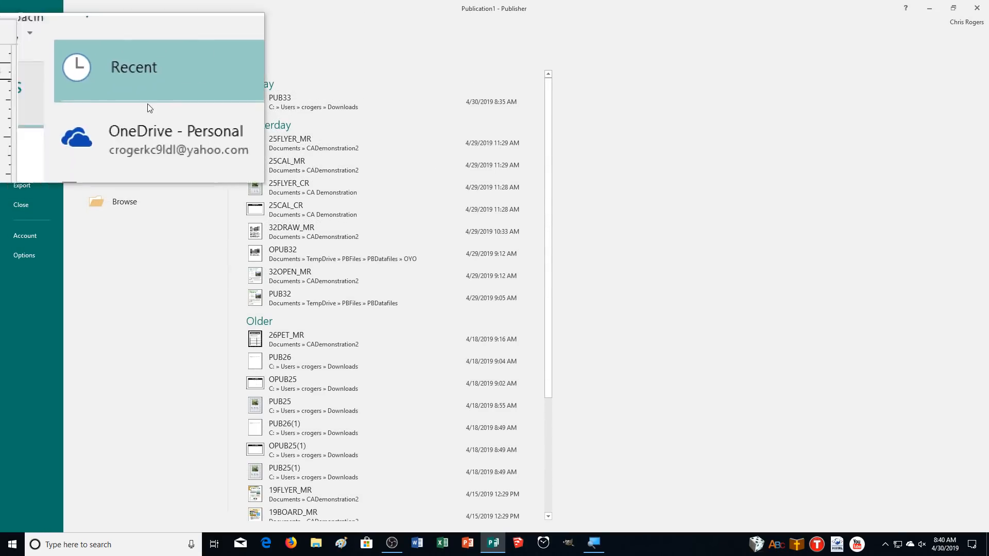
pyautogui.click(327, 107)
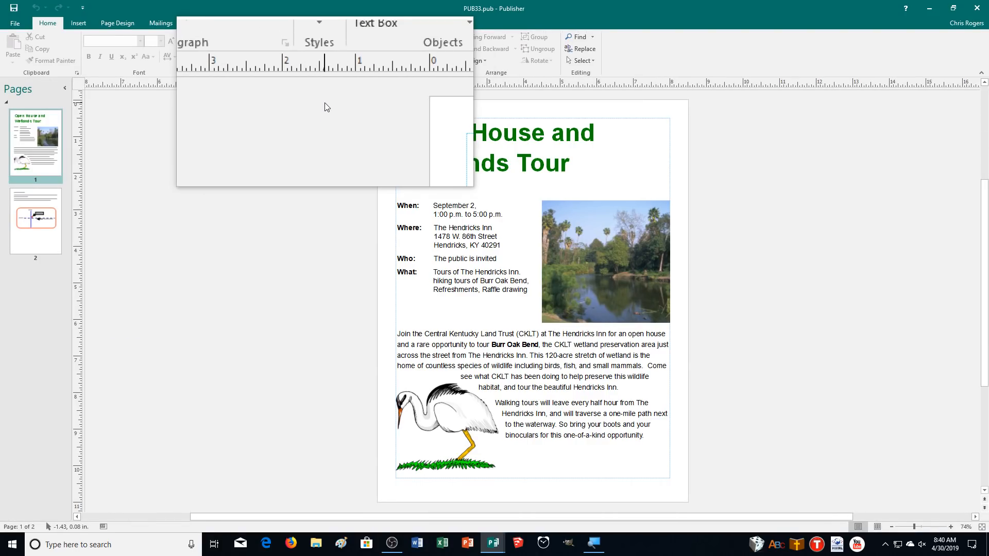
# Save the publication as 33OPEN_MR in the CADemonstration2 folder within Documents
pyautogui.click(15, 23)
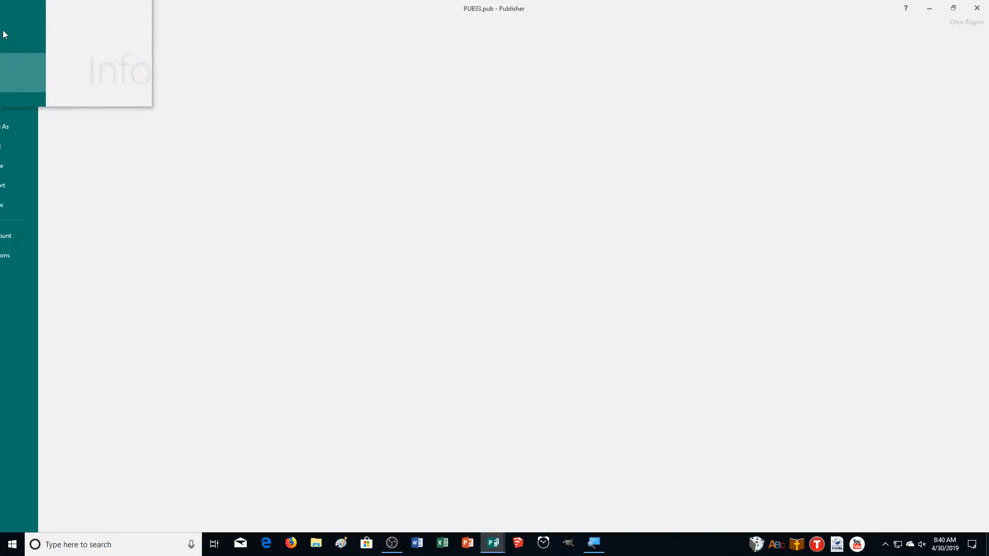
pyautogui.click(22, 123)
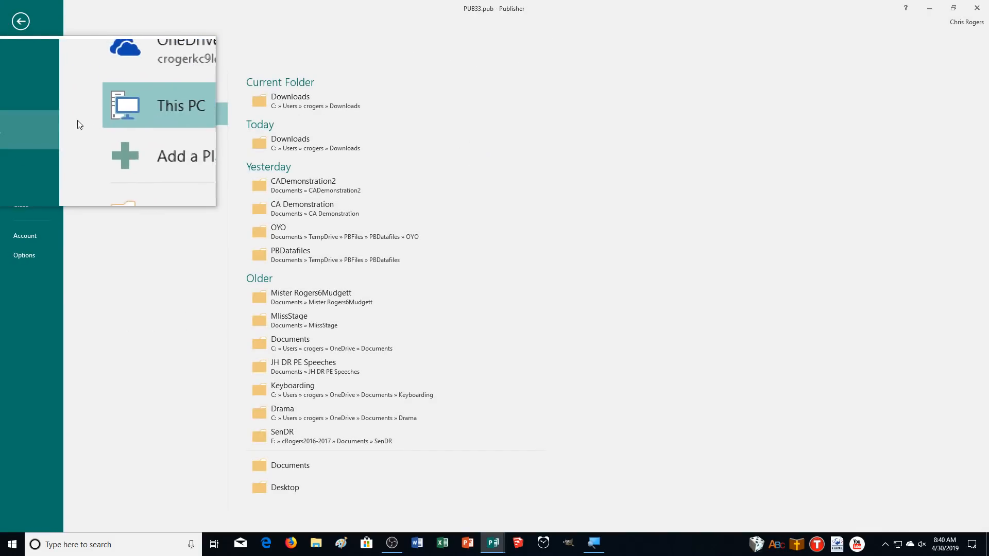
pyautogui.click(144, 170)
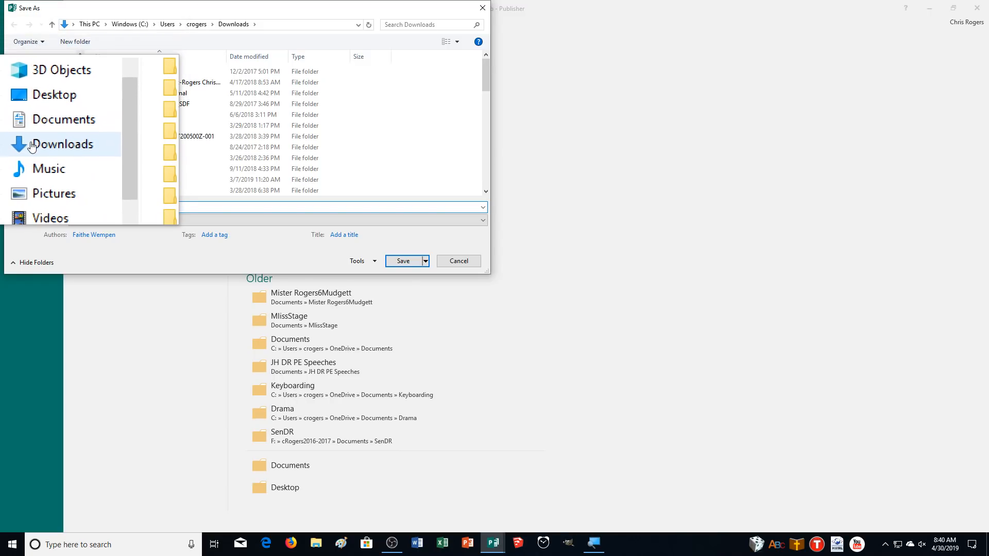
pyautogui.click(32, 146)
pyautogui.click(58, 133)
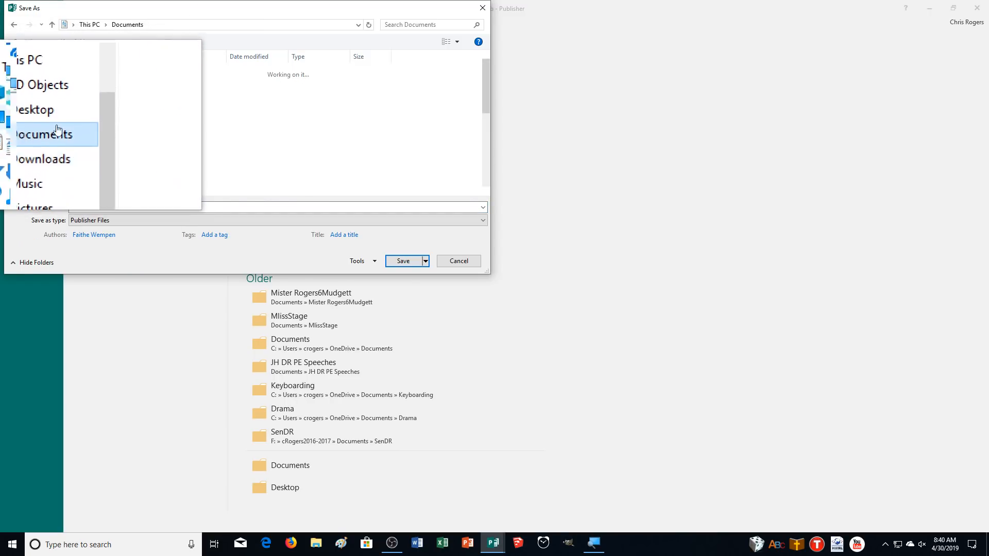
pyautogui.doubleClick(149, 118)
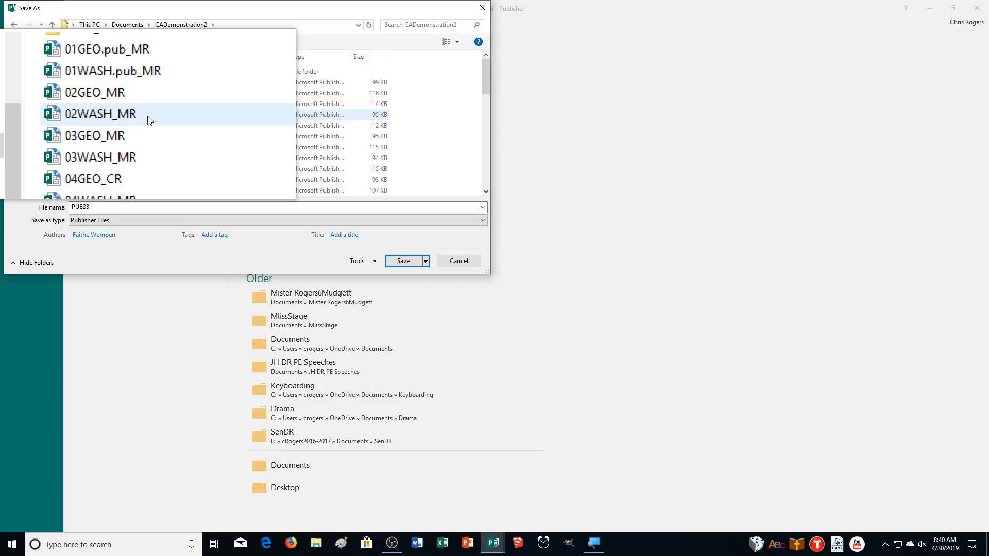
pyautogui.doubleClick(96, 207)
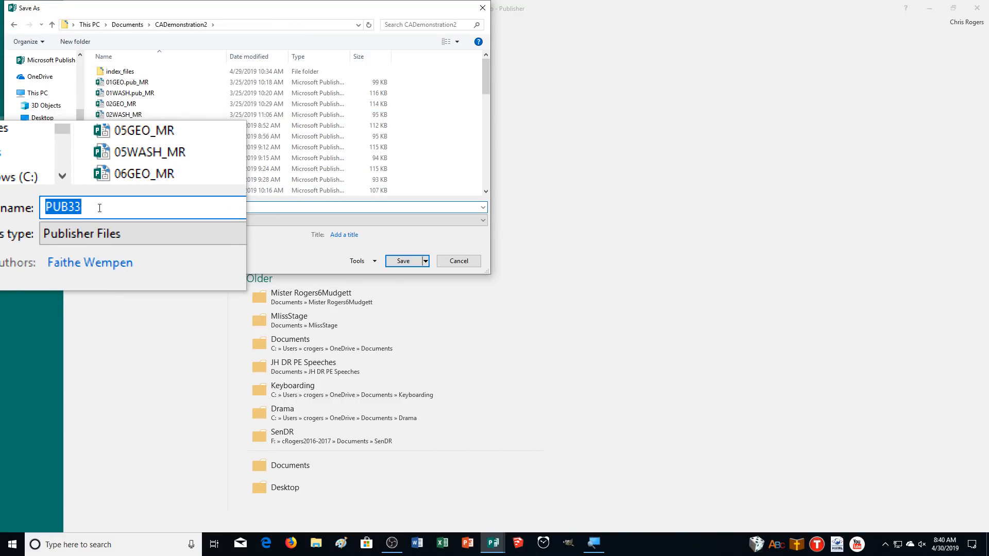
pyautogui.write('33')
pyautogui.press('Return')
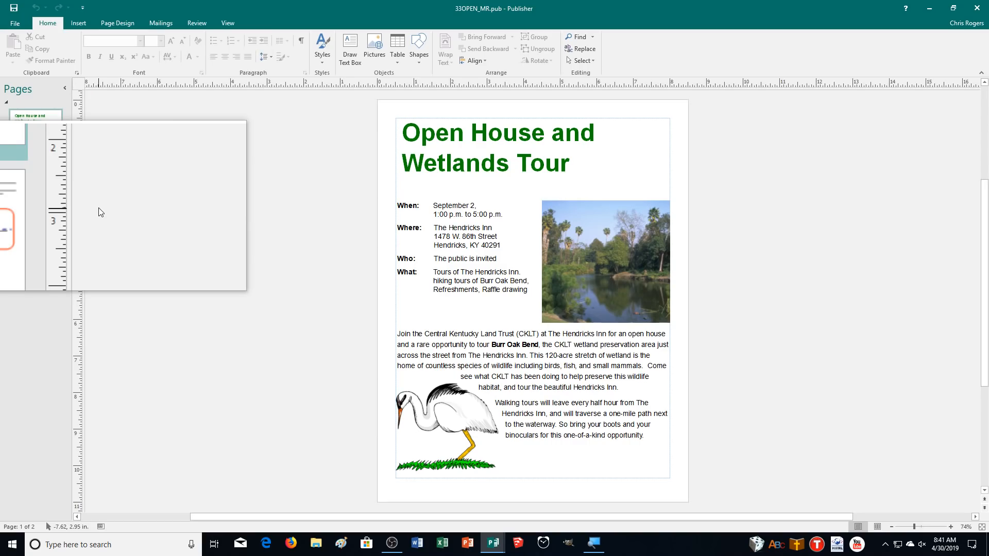
pyautogui.click(882, 547)
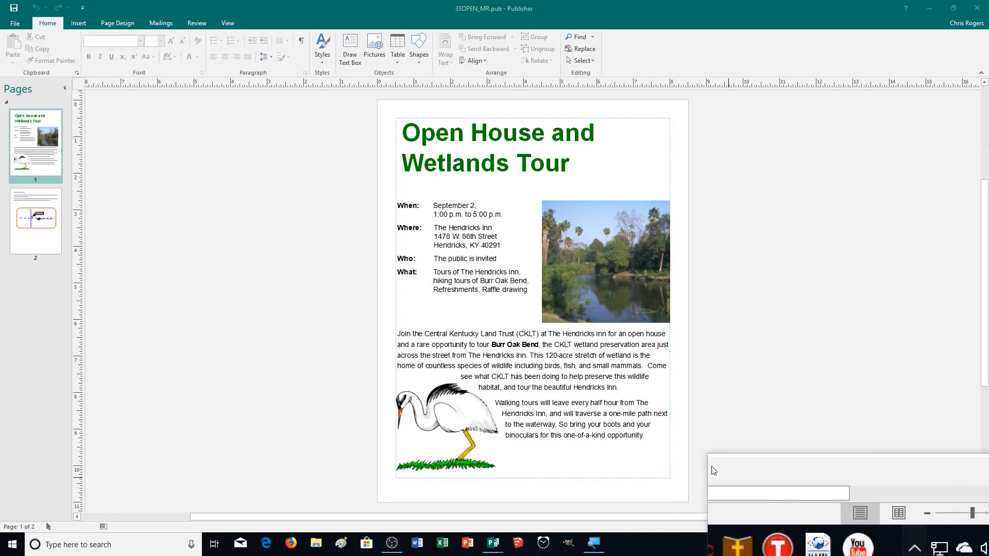
pyautogui.click(369, 230)
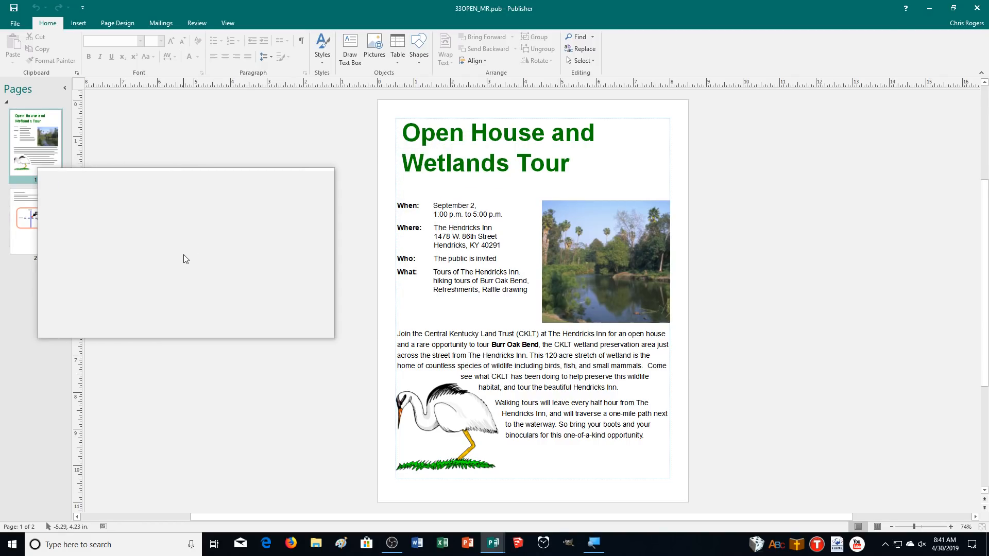
# Delete the "Open House and Wetlands Tour" title text box on page 1
pyautogui.click(488, 133)
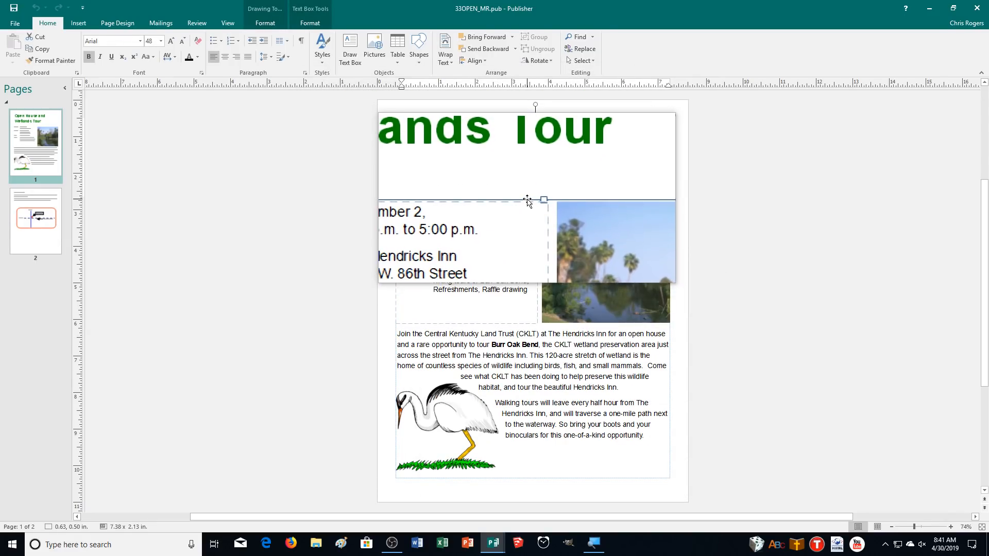
pyautogui.click(528, 201)
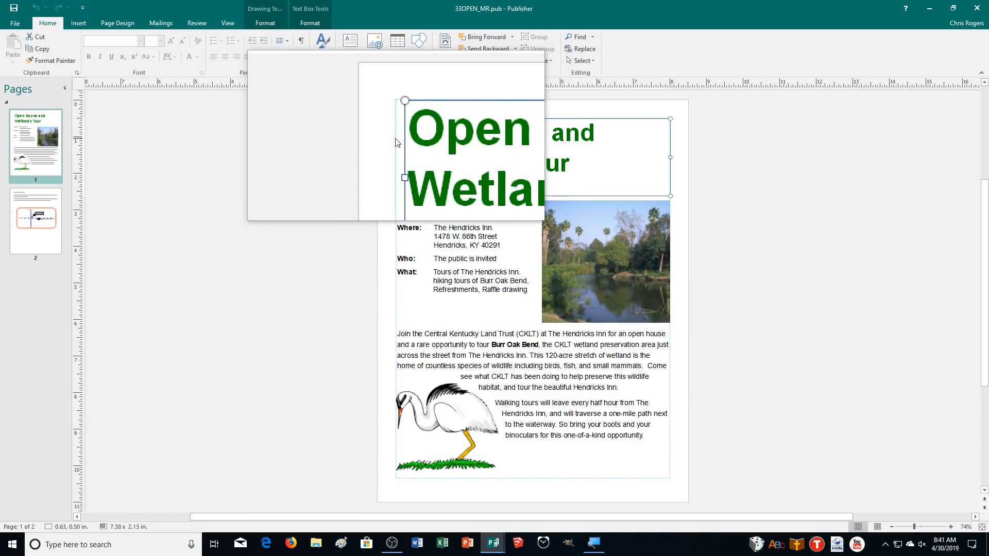
pyautogui.press('Delete')
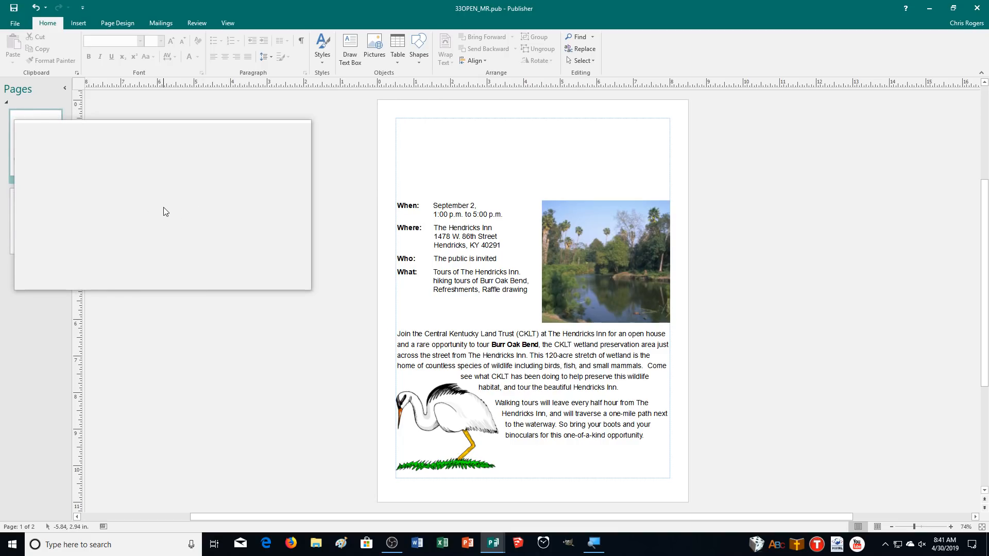
# Start a new WordArt for the empty title area of page 1, using the plain light green style with a shadow
pyautogui.click(951, 523)
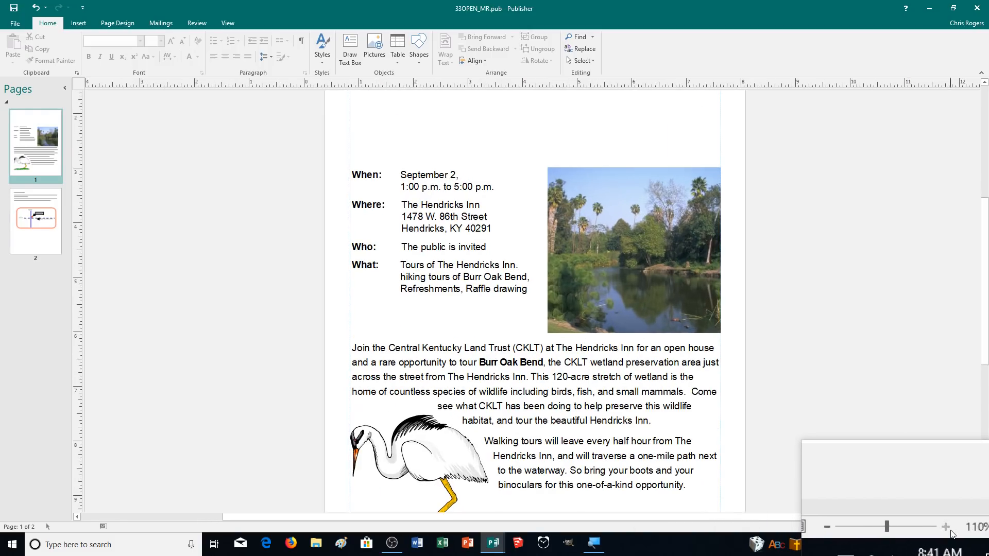
pyautogui.click(951, 531)
pyautogui.click(951, 531)
pyautogui.click(950, 531)
pyautogui.click(951, 530)
pyautogui.scroll(8, 872, 468)
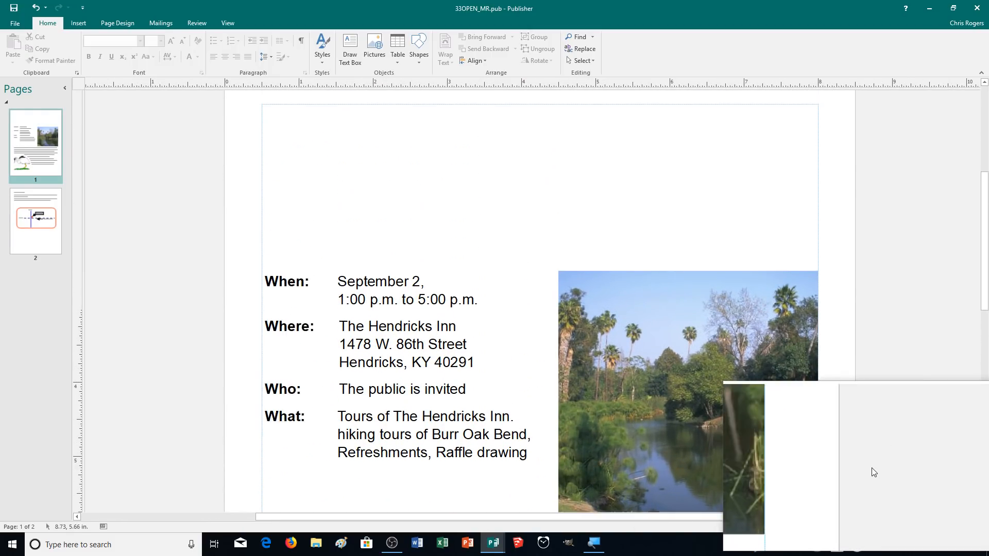
pyautogui.scroll(4, 871, 468)
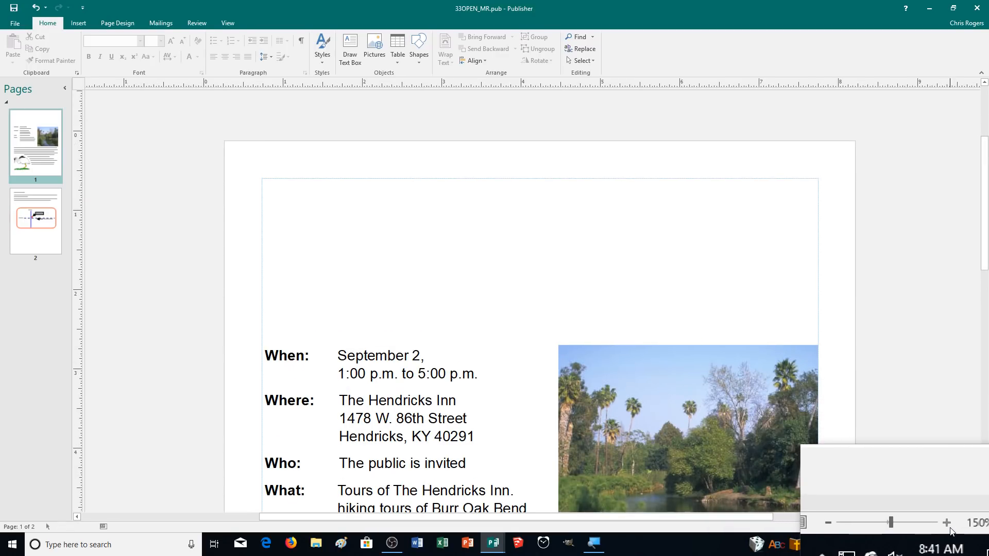
pyautogui.click(950, 529)
pyautogui.click(950, 529)
pyautogui.click(950, 529)
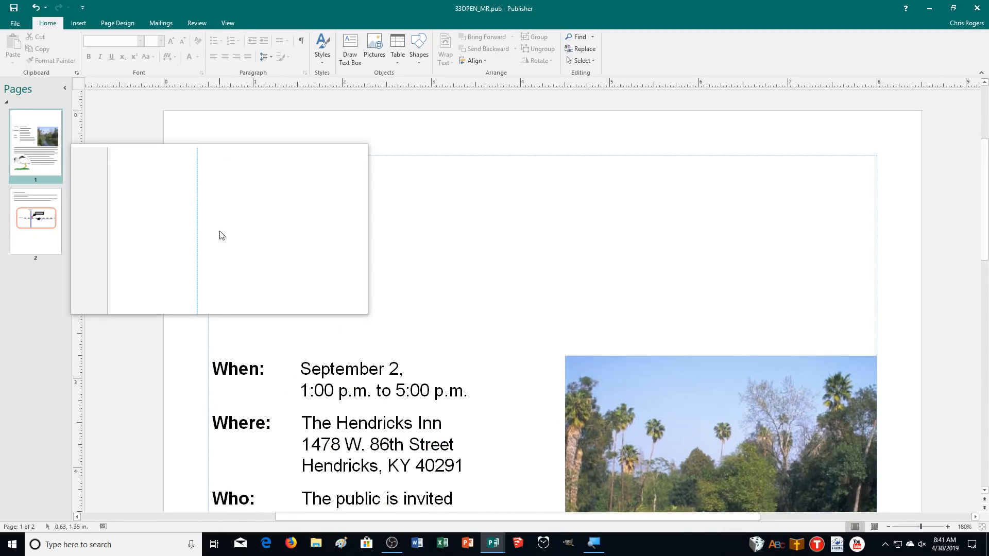
pyautogui.click(79, 23)
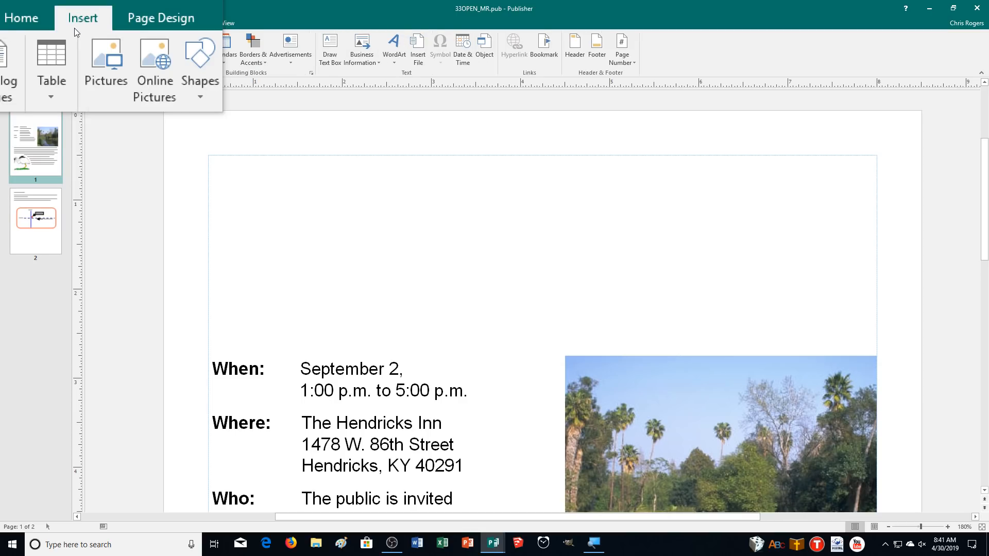
pyautogui.click(394, 57)
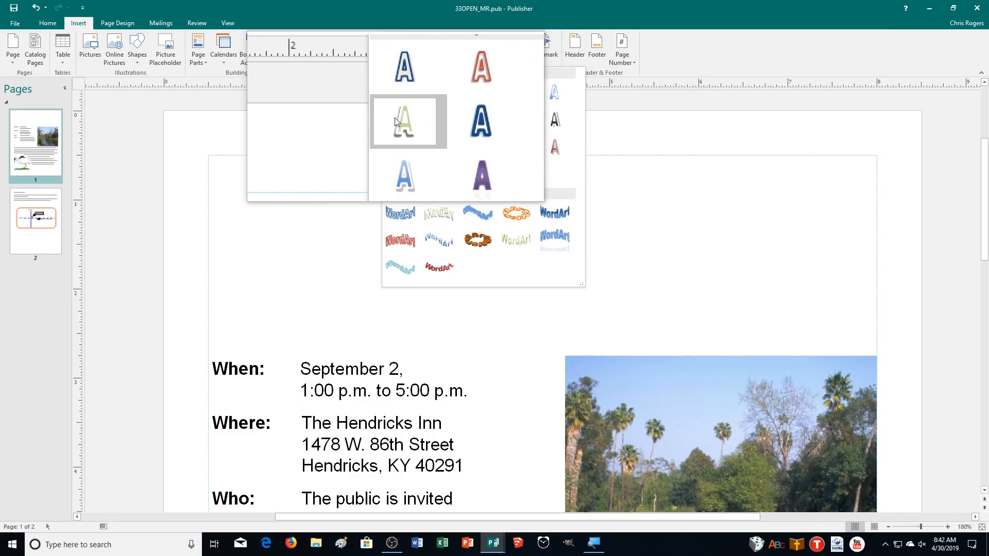
pyautogui.click(395, 122)
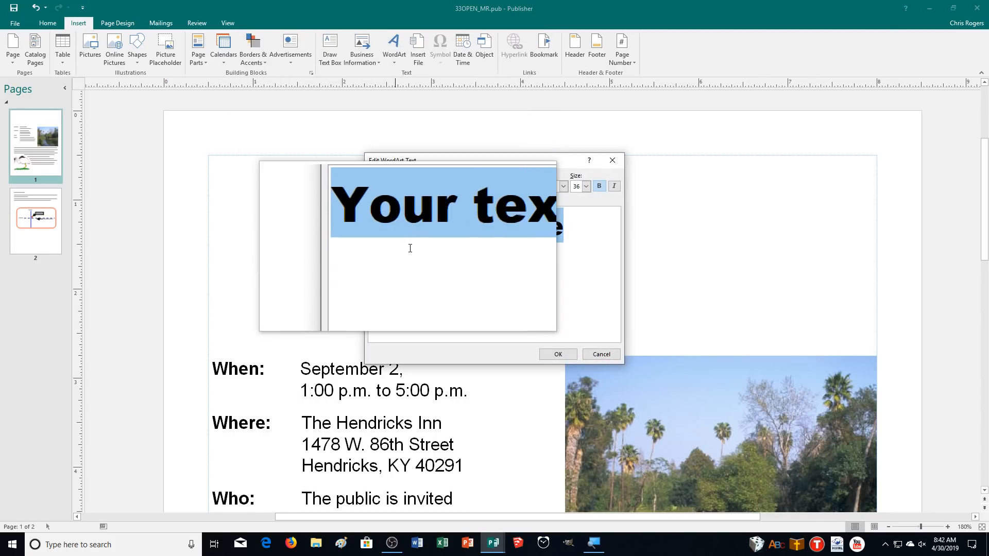
# Create the WordArt as "Open House" at size 32 and move it near the page's upper margin, at about 1.04, 0.75 in
pyautogui.click(587, 188)
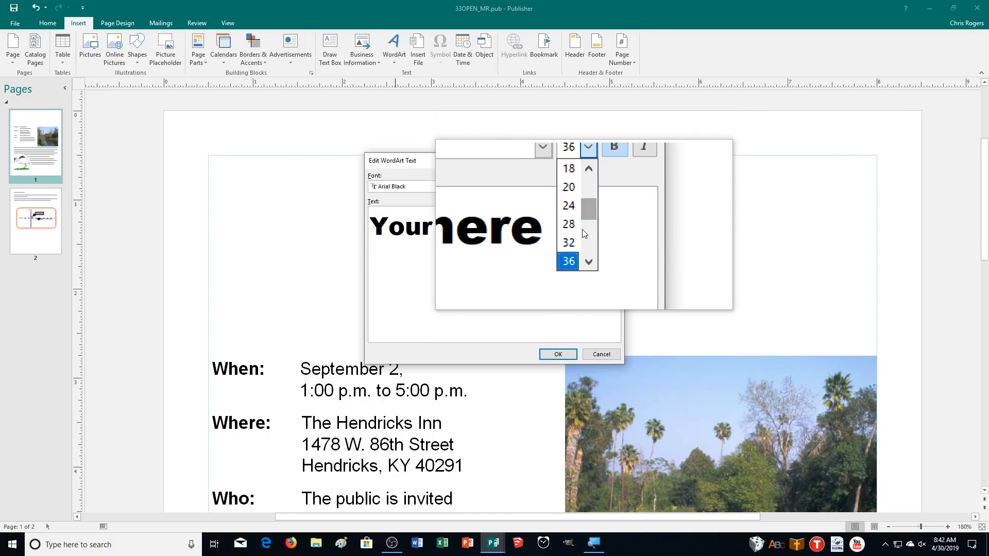
pyautogui.click(576, 234)
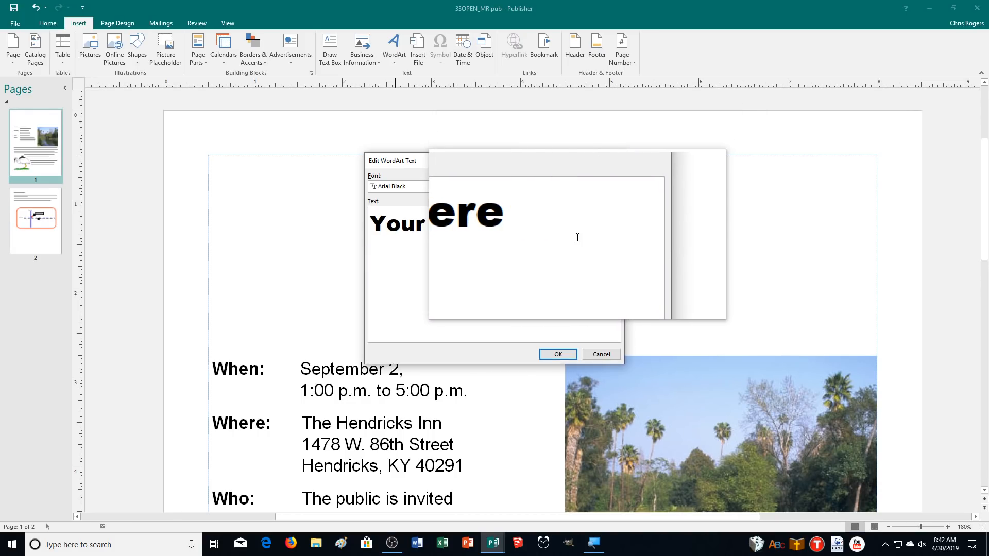
pyautogui.moveTo(524, 226); pyautogui.dragTo(373, 221)
pyautogui.write('Open House')
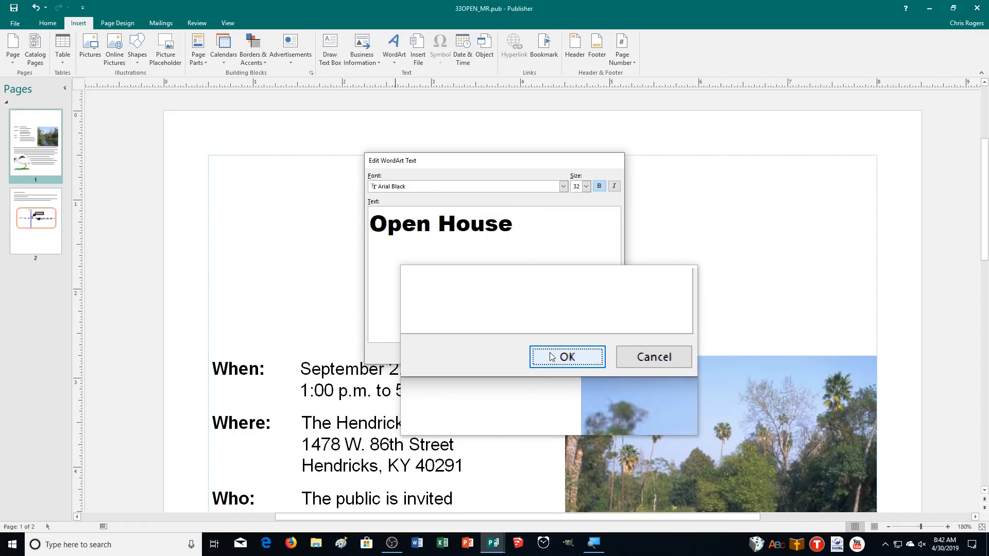
pyautogui.click(552, 357)
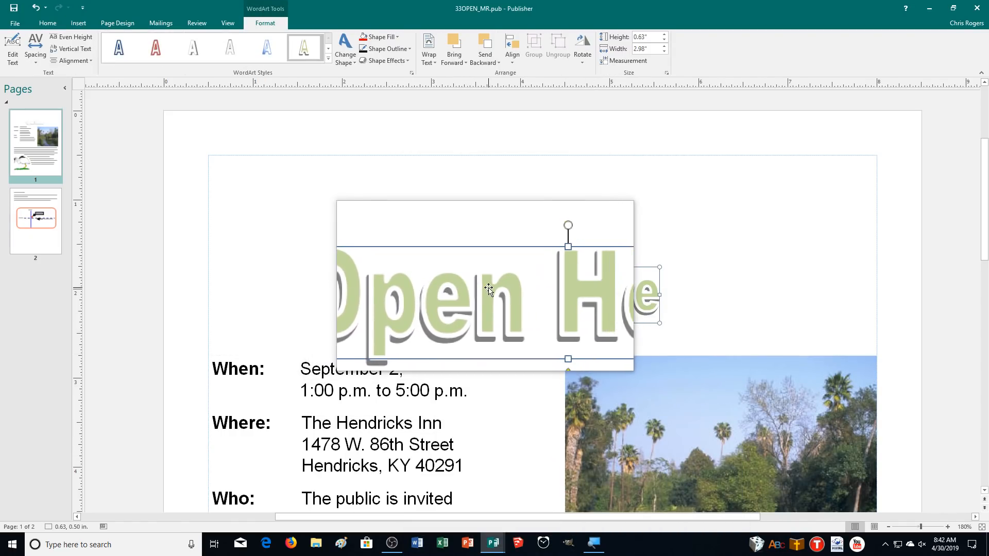
pyautogui.moveTo(489, 290); pyautogui.dragTo(351, 199)
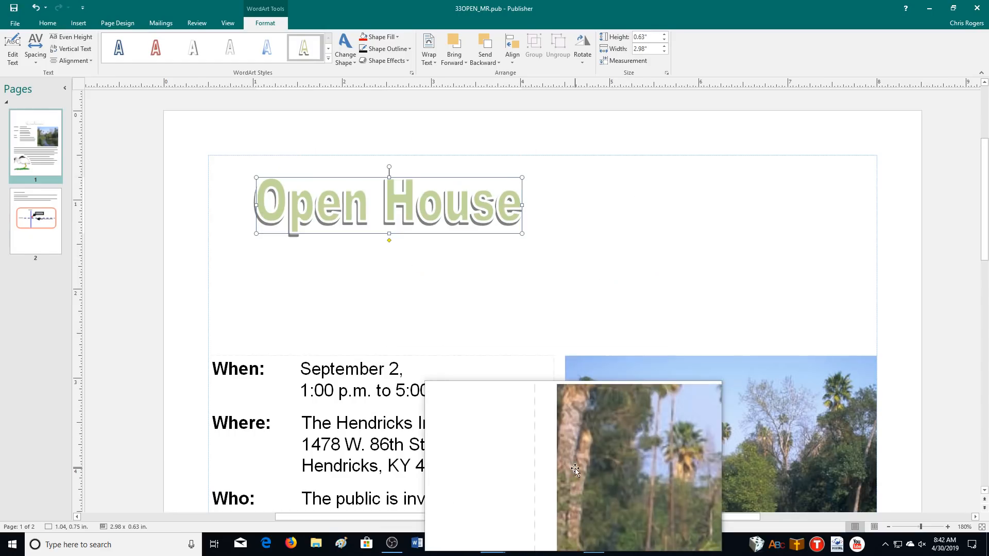
pyautogui.click(432, 330)
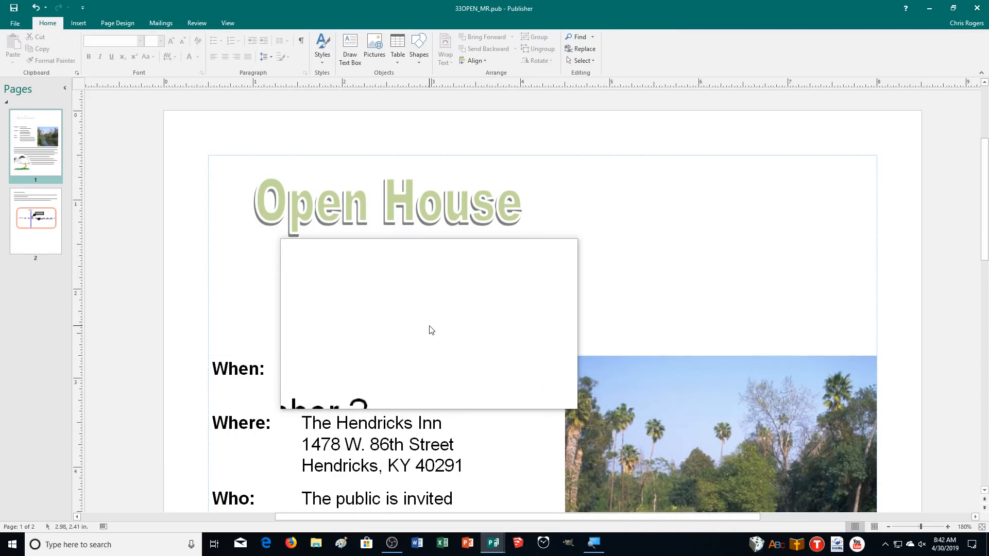
# Insert a "Wetlands Tour" WordArt at size 32 in the plain light green shadow style and place it beneath "Open House", at about 0.83, 1.61 in
pyautogui.click(77, 23)
pyautogui.click(399, 45)
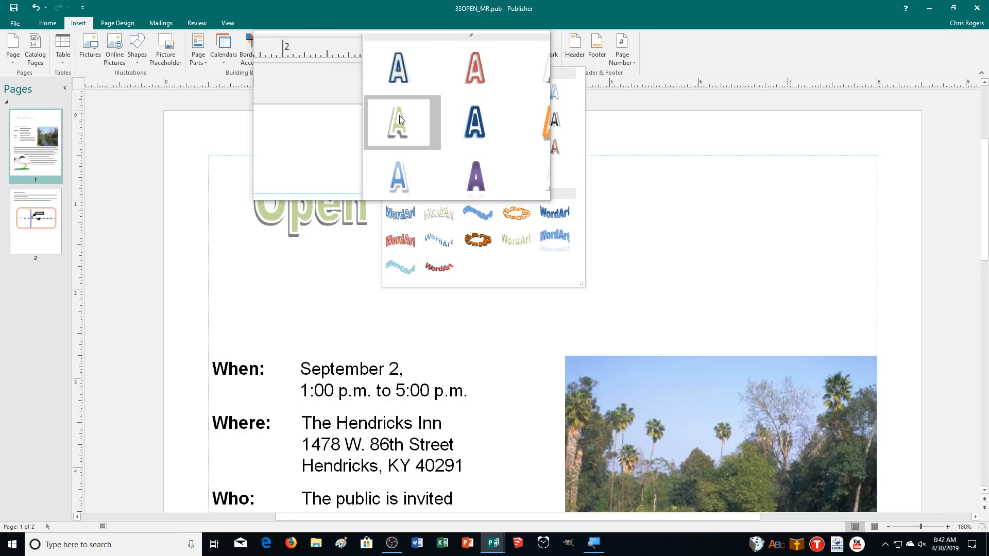
pyautogui.click(400, 116)
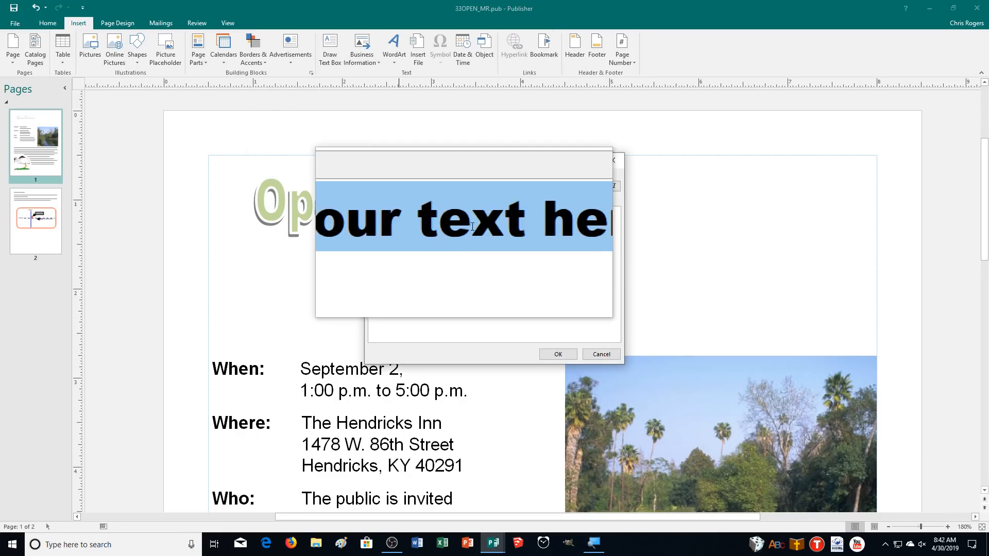
pyautogui.click(588, 188)
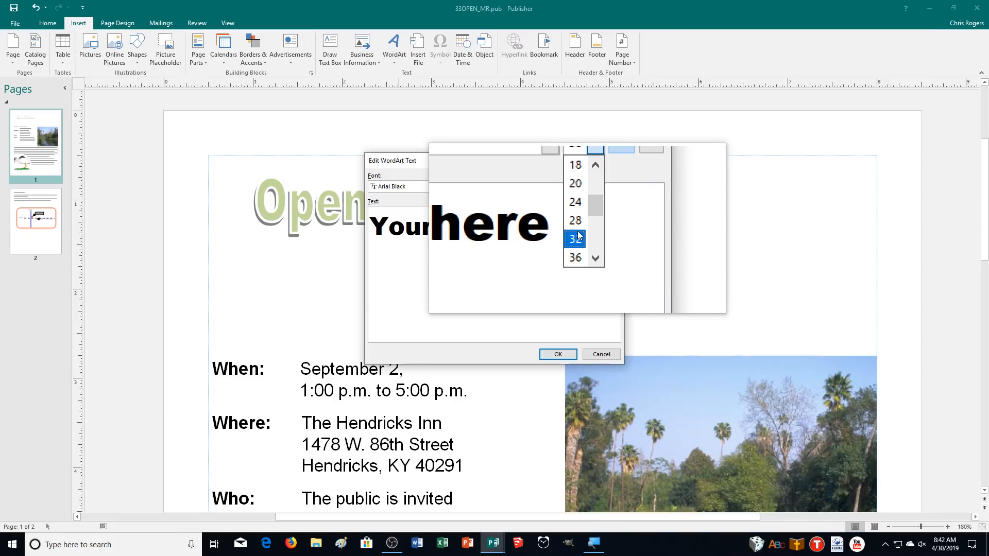
pyautogui.click(578, 236)
pyautogui.moveTo(559, 227); pyautogui.dragTo(385, 230)
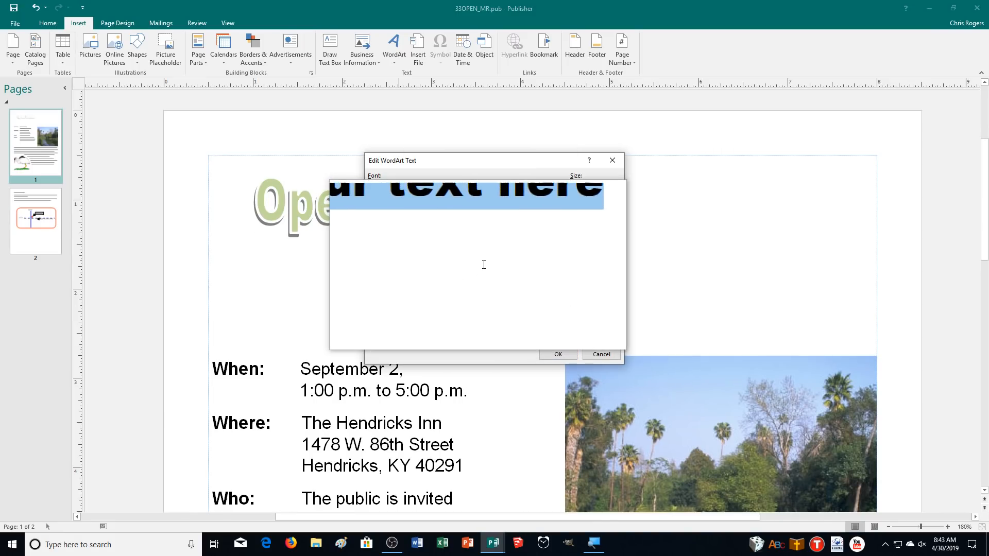
pyautogui.press('Delete')
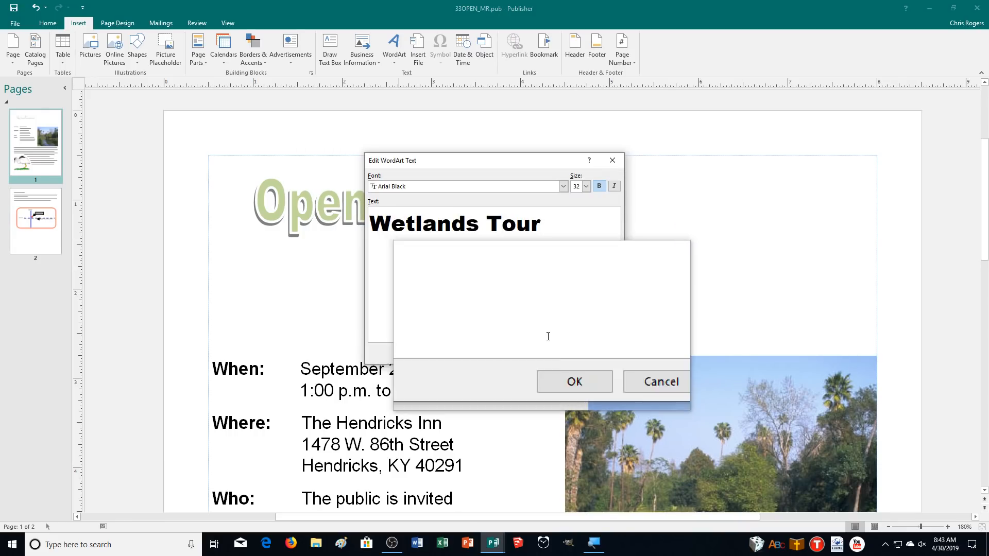
pyautogui.click(556, 352)
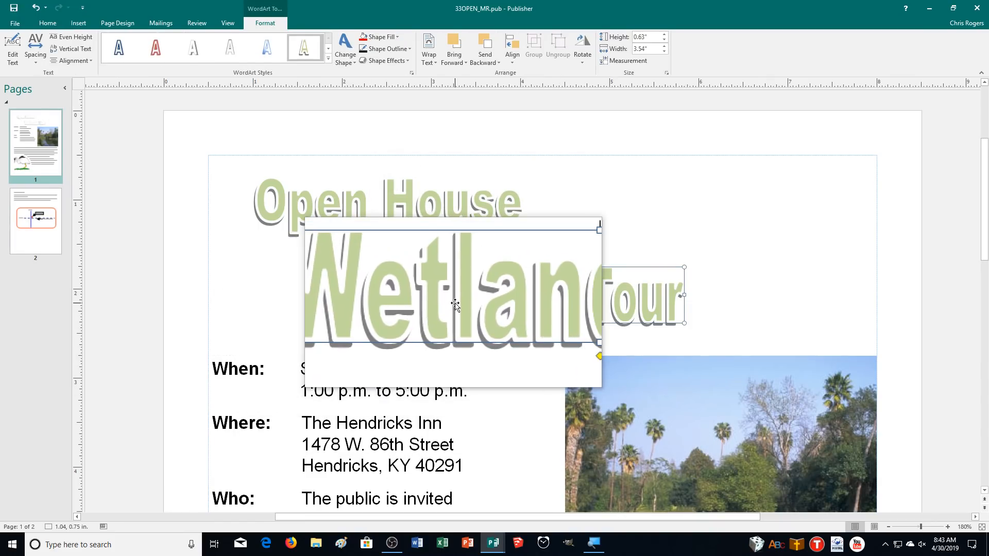
pyautogui.moveTo(455, 304); pyautogui.dragTo(375, 276)
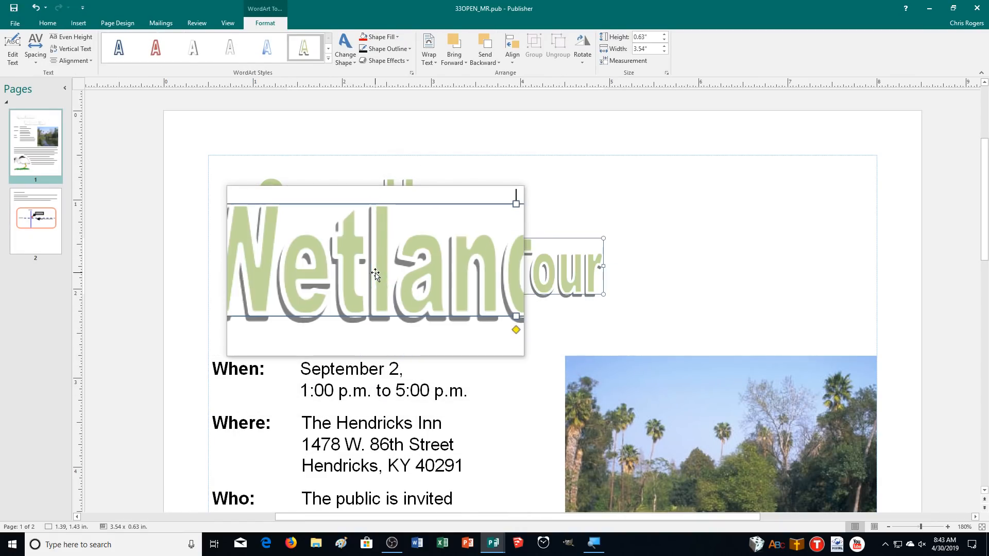
pyautogui.moveTo(514, 245); pyautogui.dragTo(507, 265)
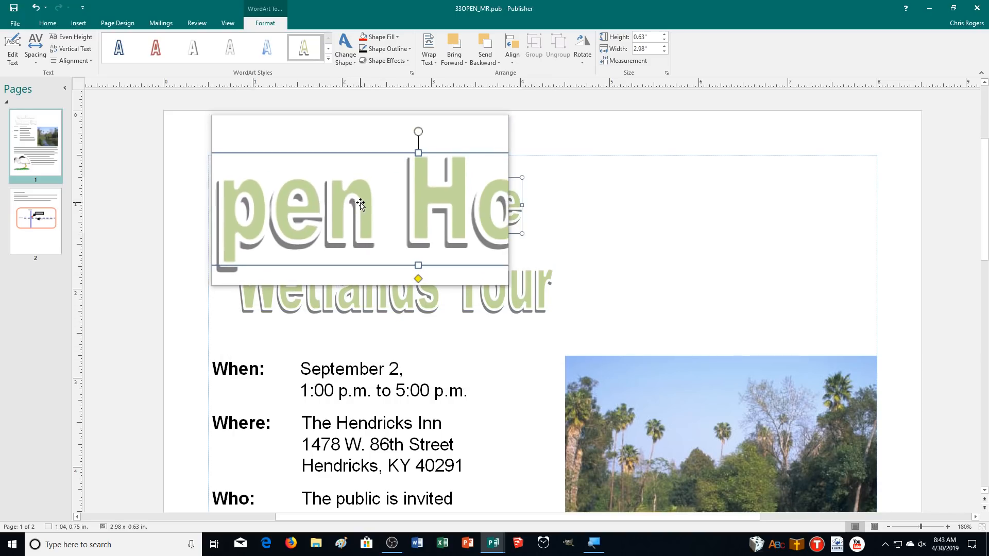
# Change the font of the "Open House" WordArt text to Times New Roman
pyautogui.click(12, 52)
pyautogui.click(563, 186)
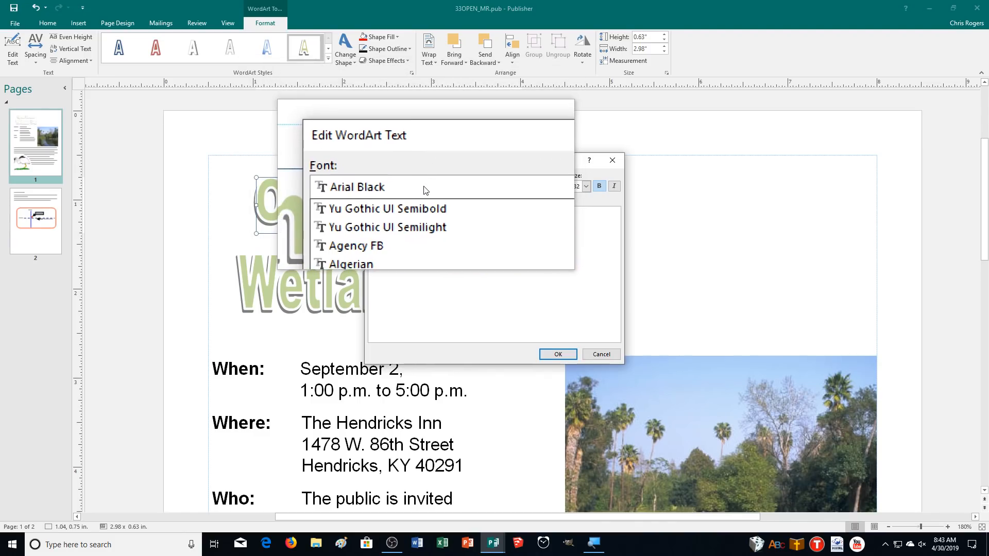
pyautogui.scroll(-2, 495, 229)
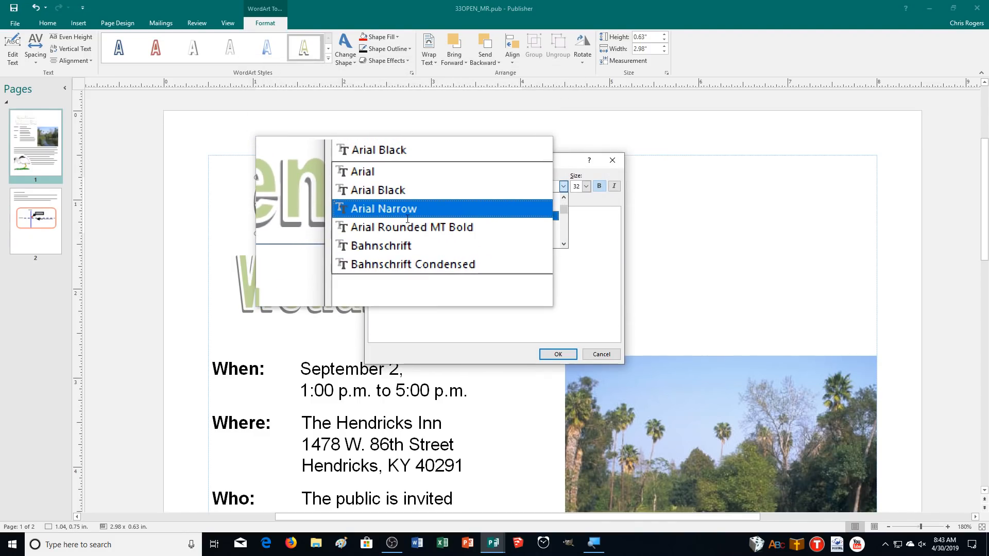
pyautogui.click(410, 187)
pyautogui.click(403, 187)
pyautogui.moveTo(564, 209); pyautogui.dragTo(570, 241)
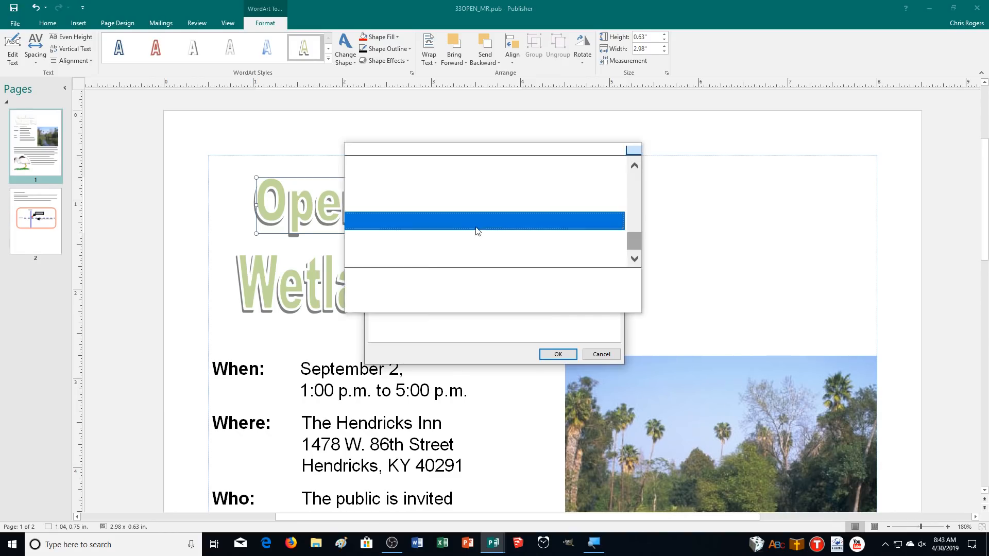
pyautogui.scroll(1, 387, 222)
pyautogui.scroll(1, 388, 226)
pyautogui.scroll(-1, 388, 224)
pyautogui.scroll(1, 389, 225)
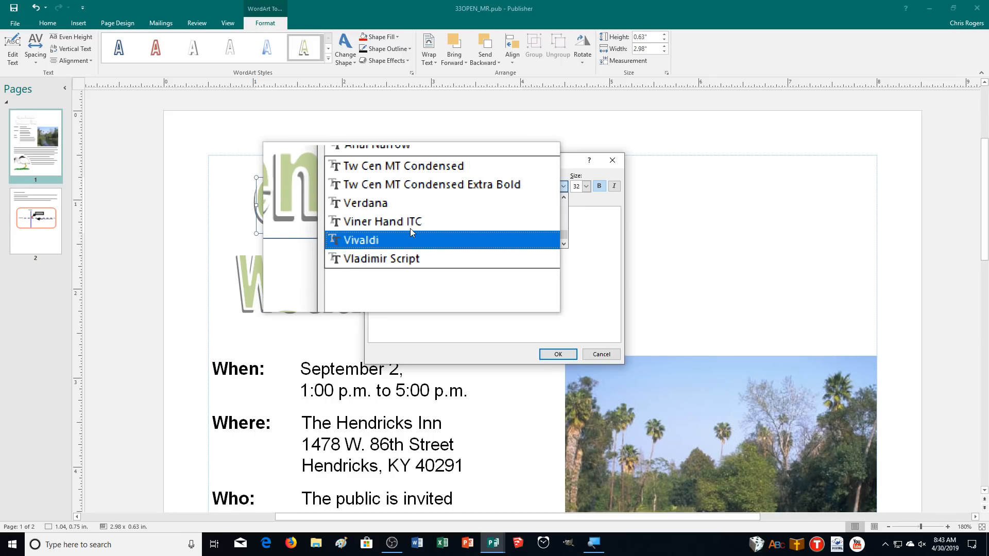
pyautogui.scroll(2, 411, 228)
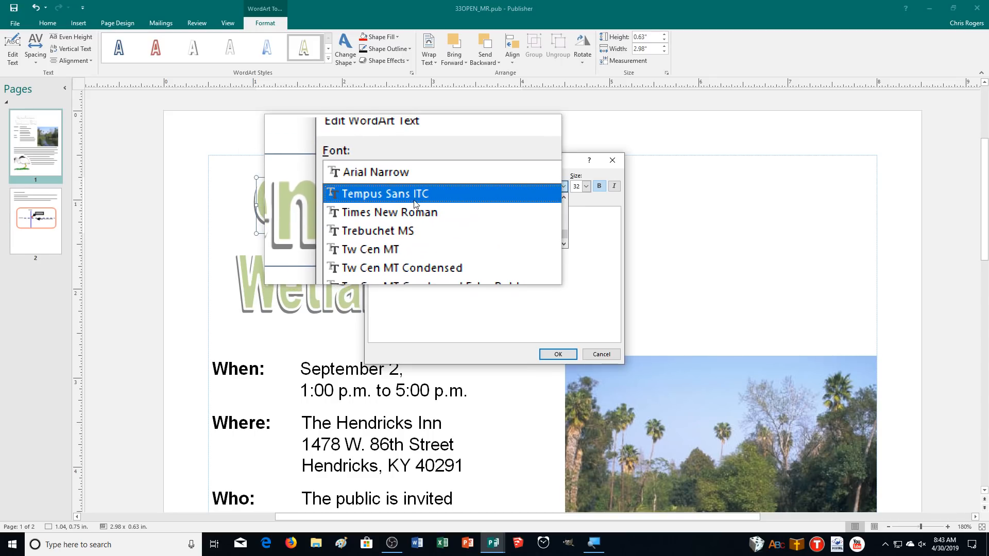
pyautogui.click(416, 206)
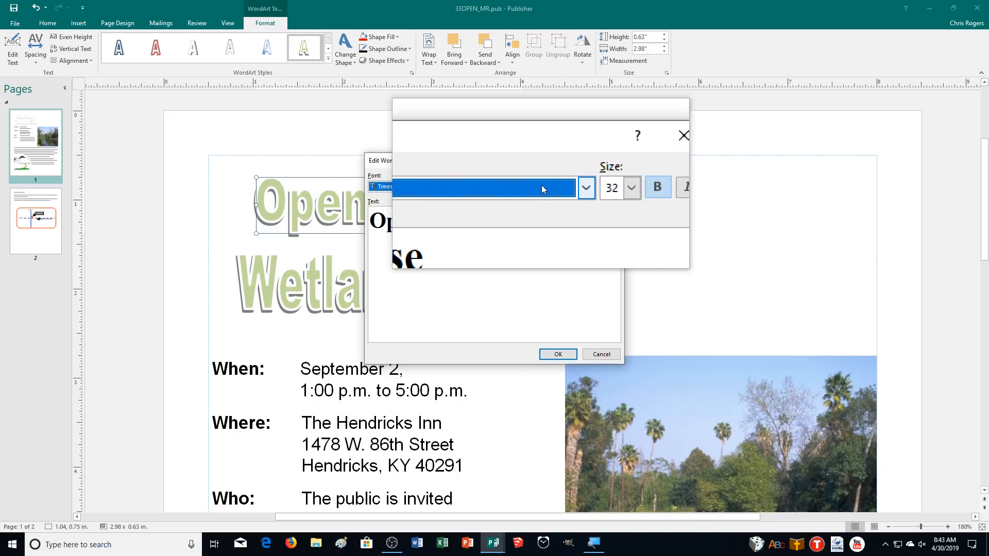
# Set the "Open House" WordArt text size to 36 and apply the text changes
pyautogui.click(593, 186)
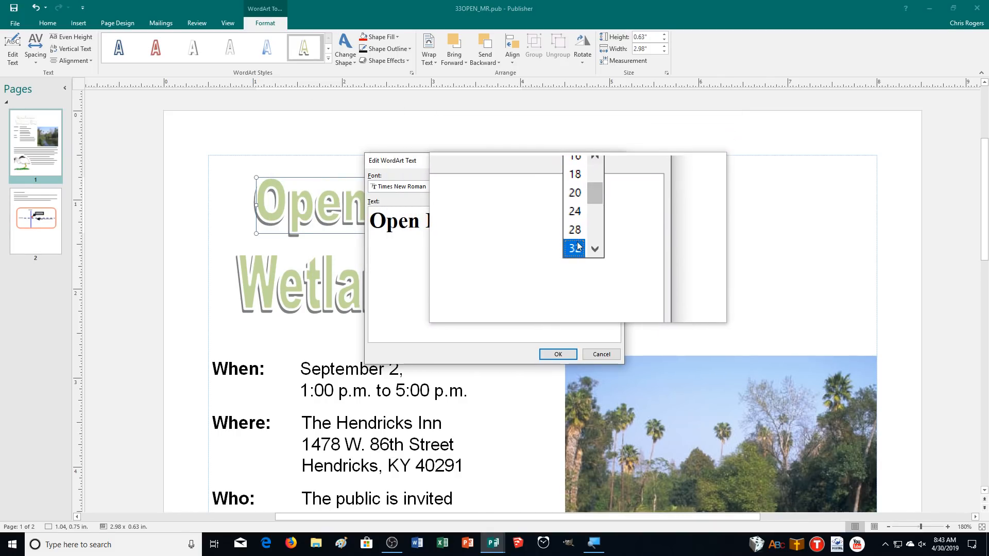
pyautogui.click(588, 246)
pyautogui.click(571, 247)
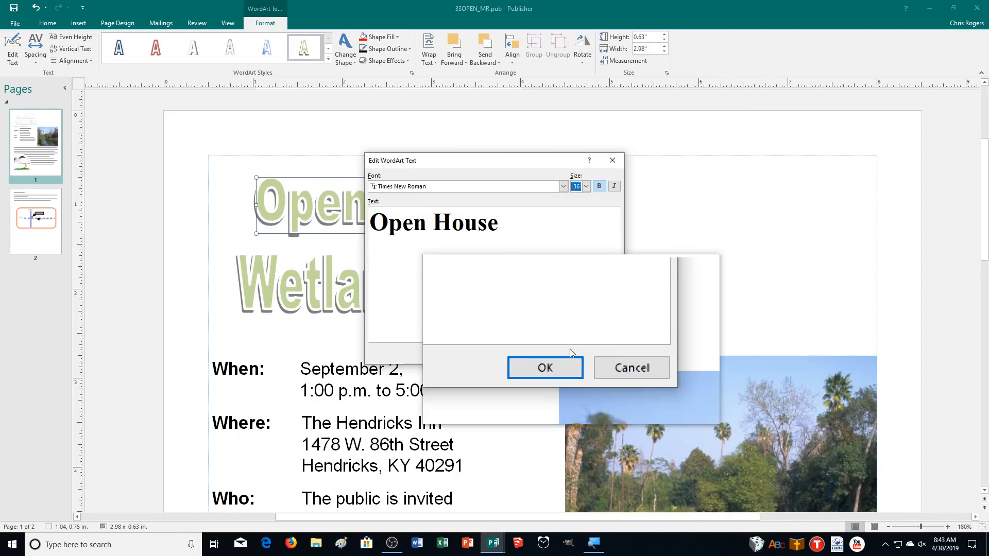
pyautogui.click(568, 360)
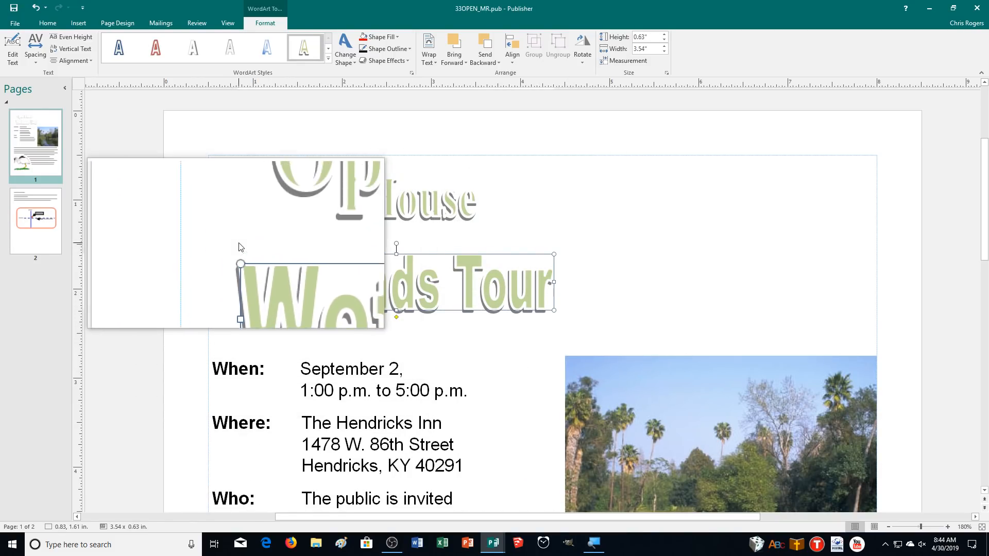
# Change the "Wetlands Tour" WordArt text to Times New Roman at size 36
pyautogui.click(8, 52)
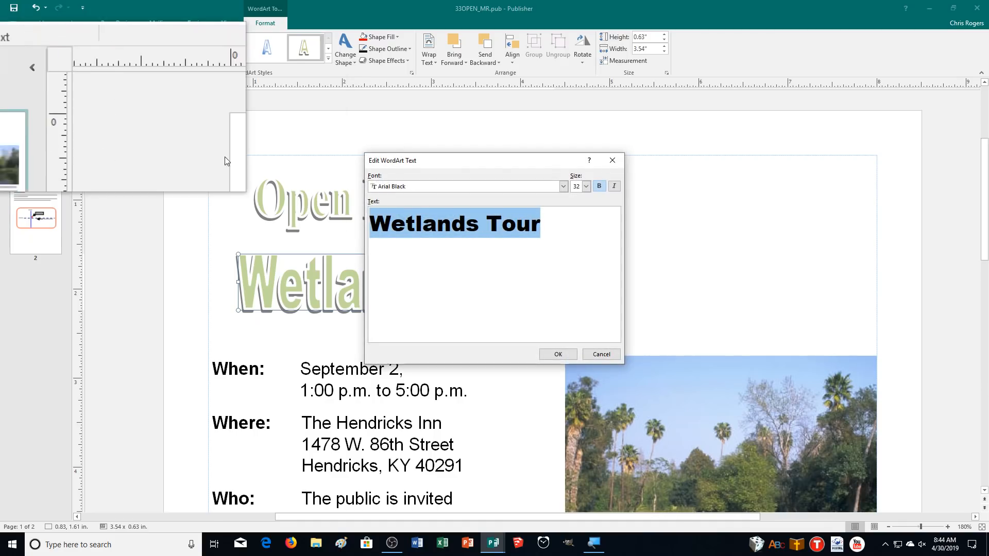
pyautogui.click(469, 190)
pyautogui.scroll(-2, 427, 233)
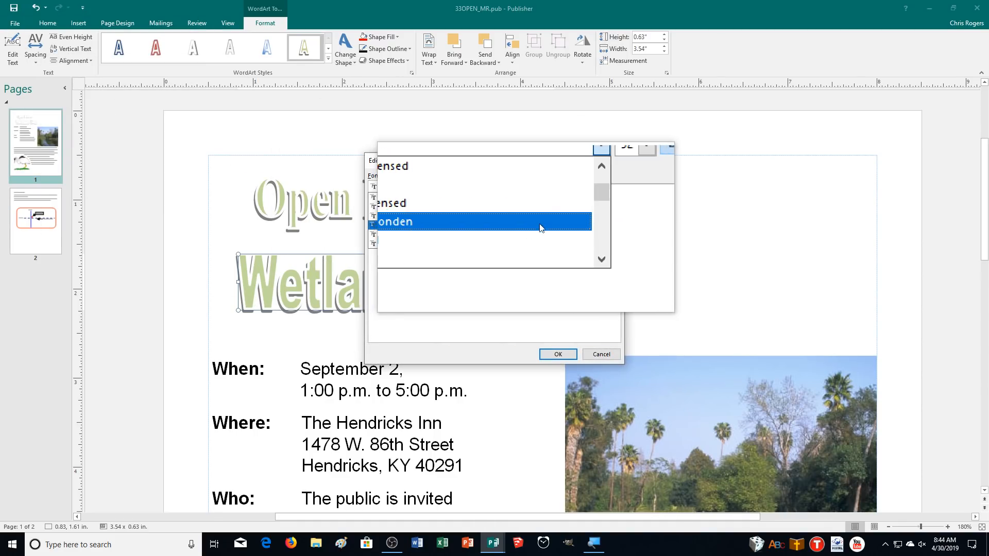
pyautogui.moveTo(564, 210); pyautogui.dragTo(564, 234)
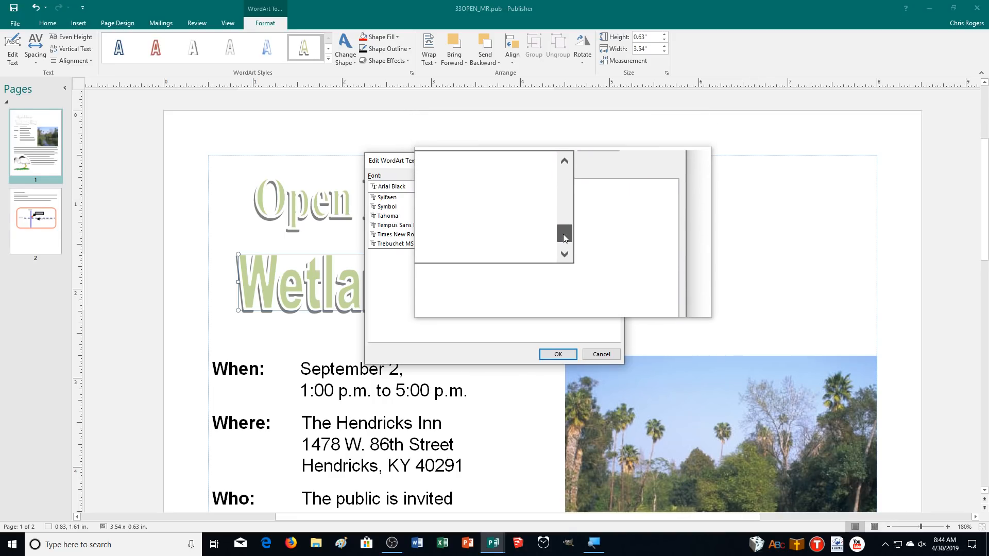
pyautogui.click(442, 236)
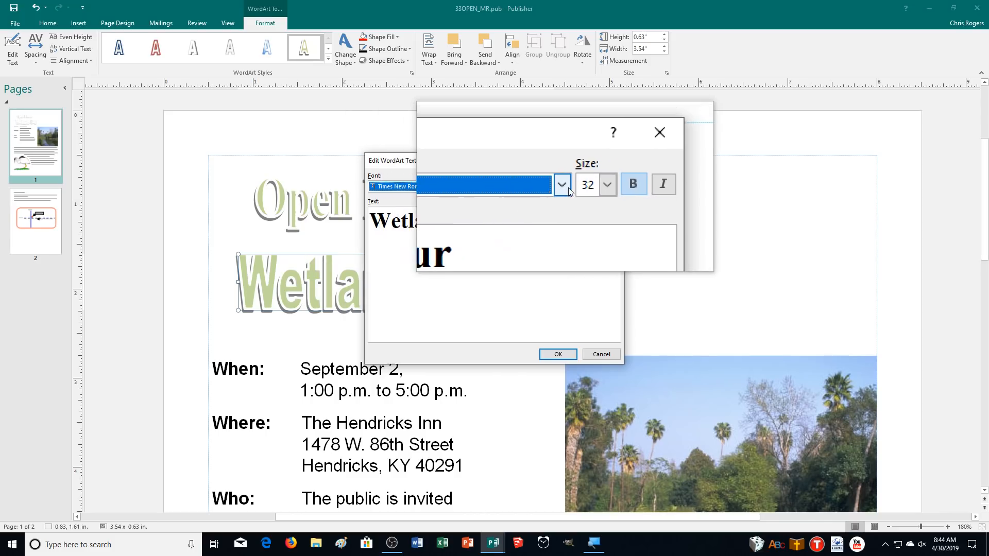
pyautogui.click(587, 186)
pyautogui.scroll(-1, 579, 238)
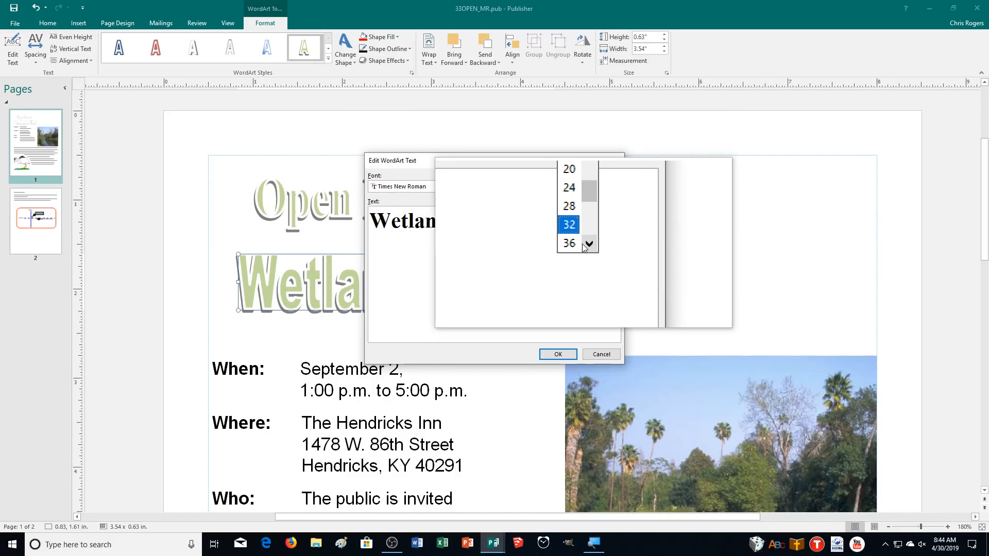
pyautogui.click(580, 243)
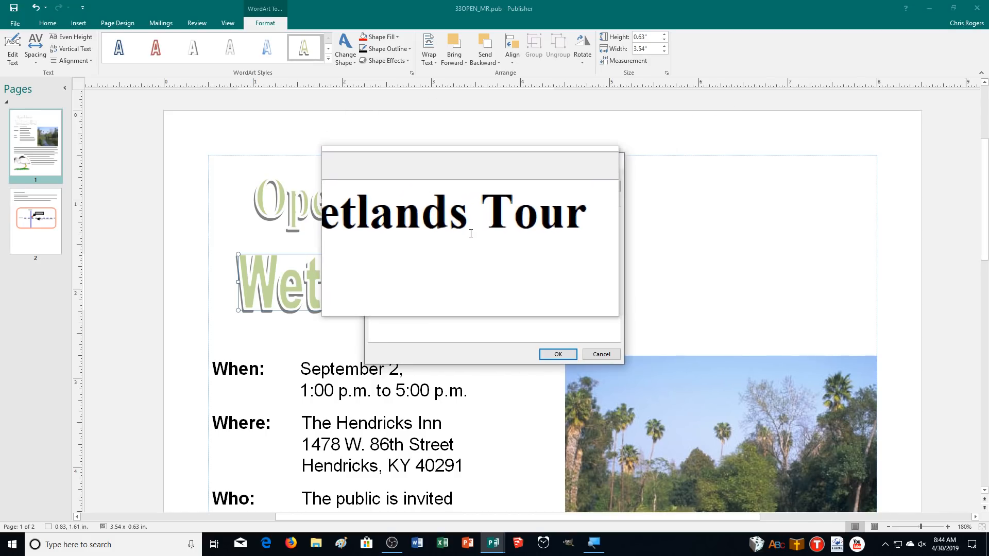
pyautogui.click(567, 354)
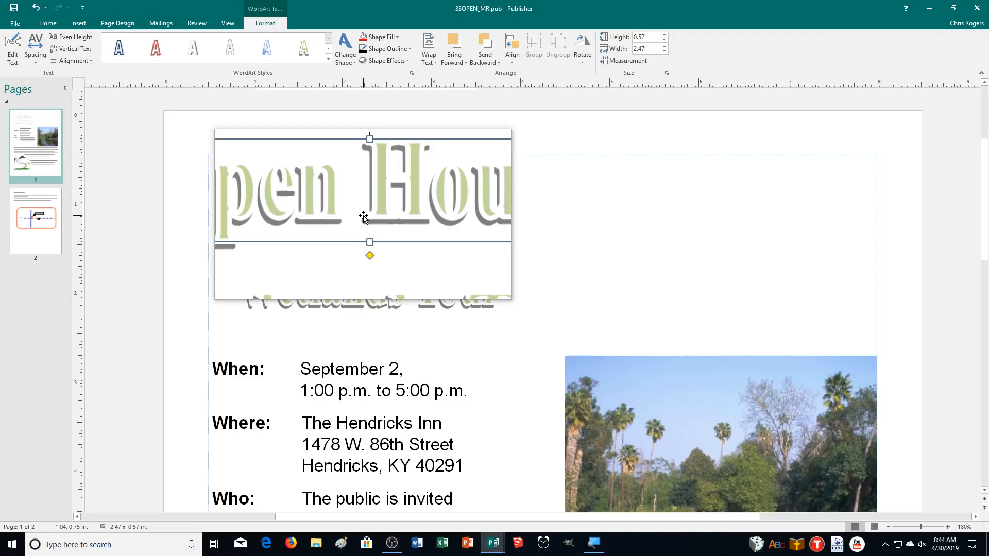
# Bend the "Open House" WordArt along the Arch Up (Curve) path shape
pyautogui.click(328, 58)
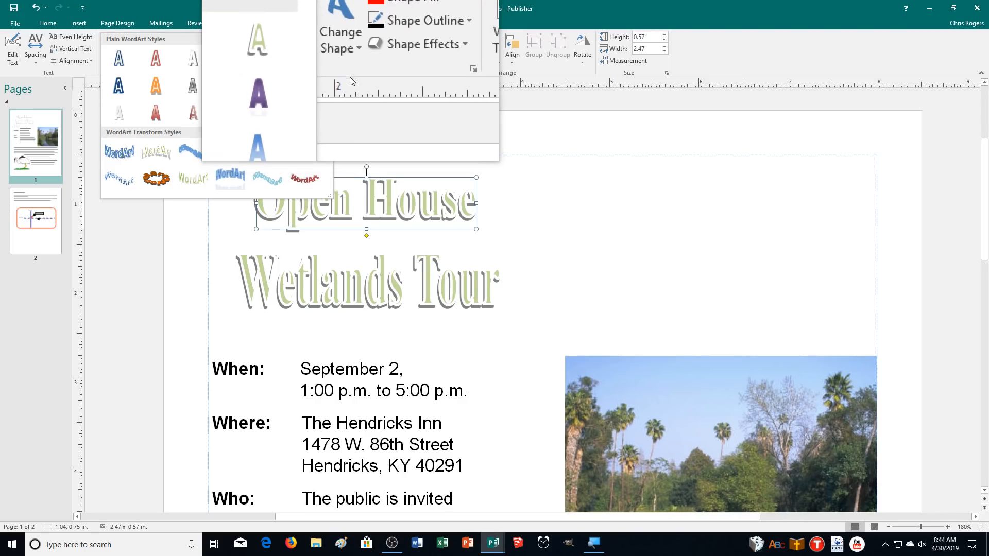
pyautogui.click(348, 73)
pyautogui.click(348, 56)
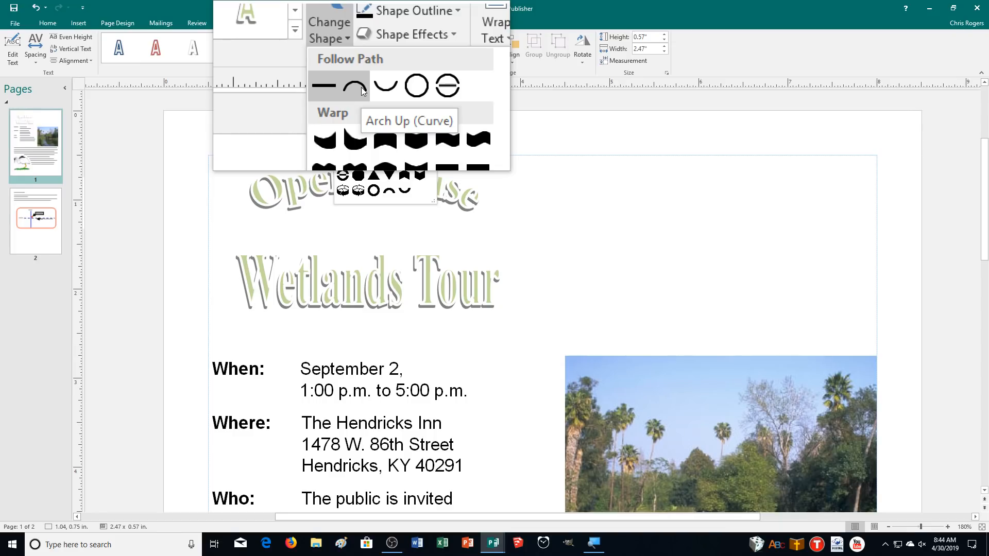
pyautogui.click(363, 91)
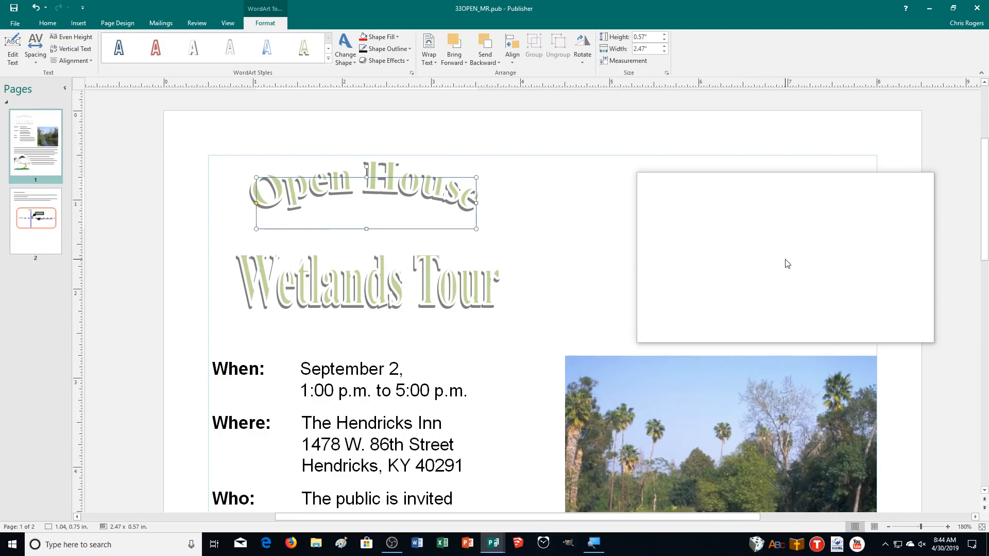
# Fill the "Open House" WordArt with standard yellow and the "Wetlands Tour" WordArt with standard green
pyautogui.click(380, 36)
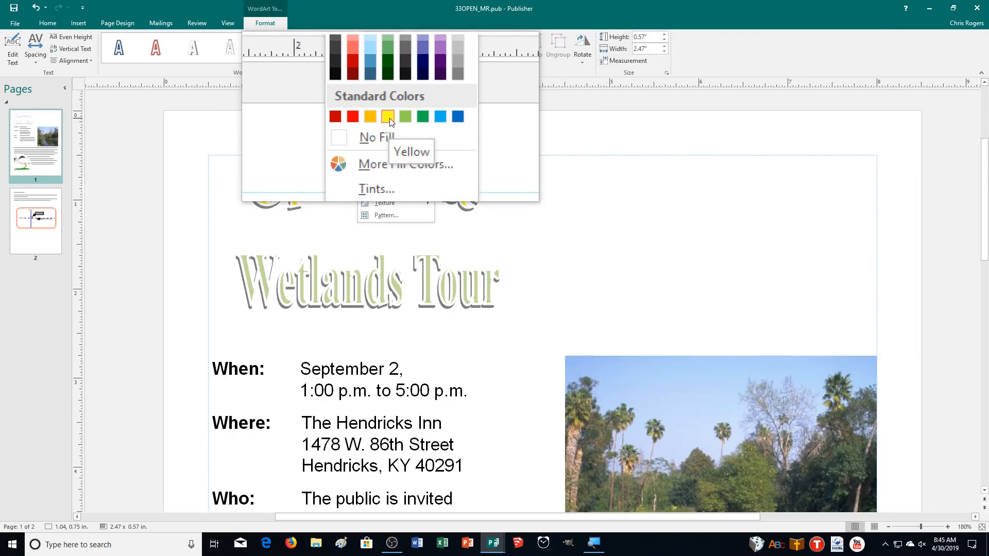
pyautogui.click(390, 121)
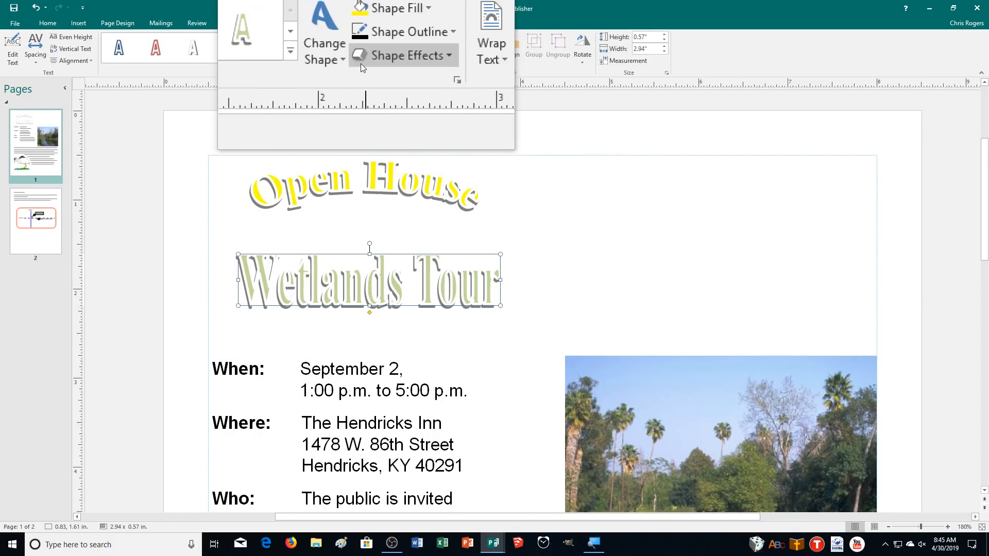
pyautogui.click(345, 60)
pyautogui.click(394, 37)
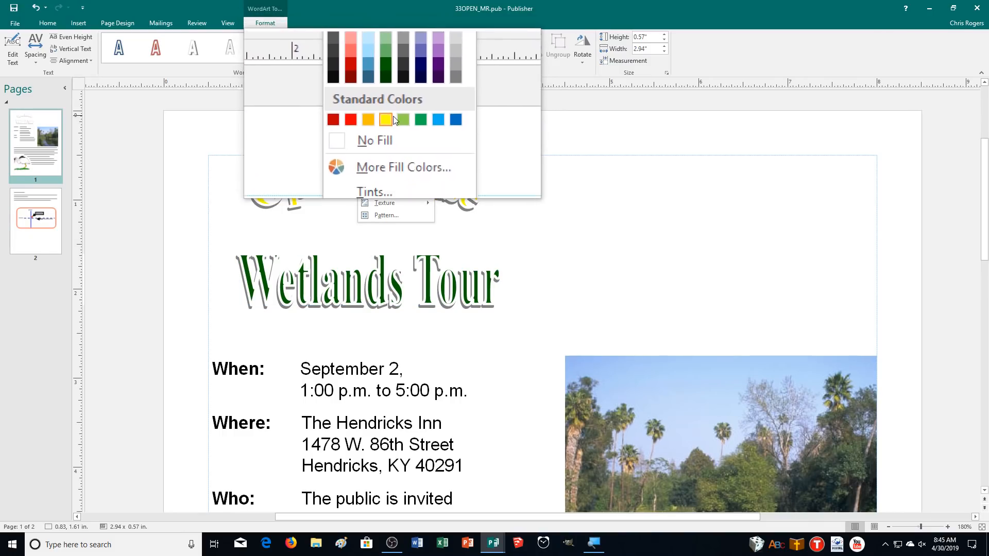
pyautogui.click(407, 117)
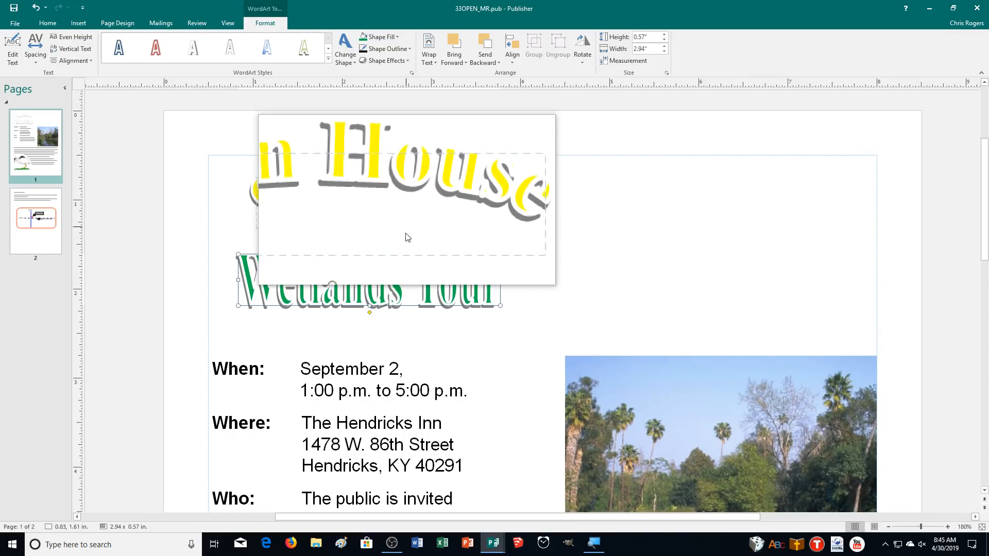
# Give "Wetlands Tour" an outer shadow offset to the left and "Open House" an outer shadow offset to the upper left
pyautogui.click(396, 63)
pyautogui.moveTo(397, 82)
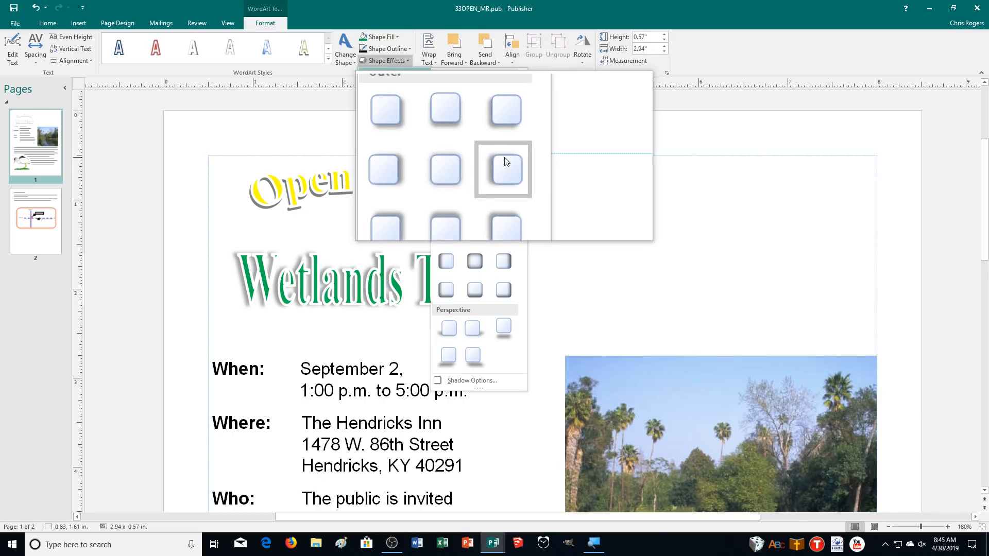
pyautogui.click(504, 162)
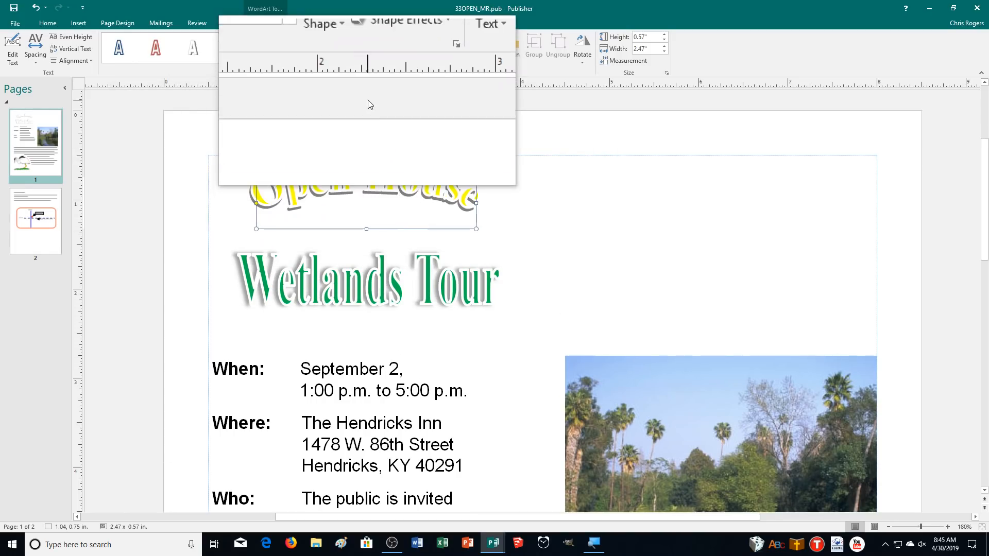
pyautogui.click(387, 60)
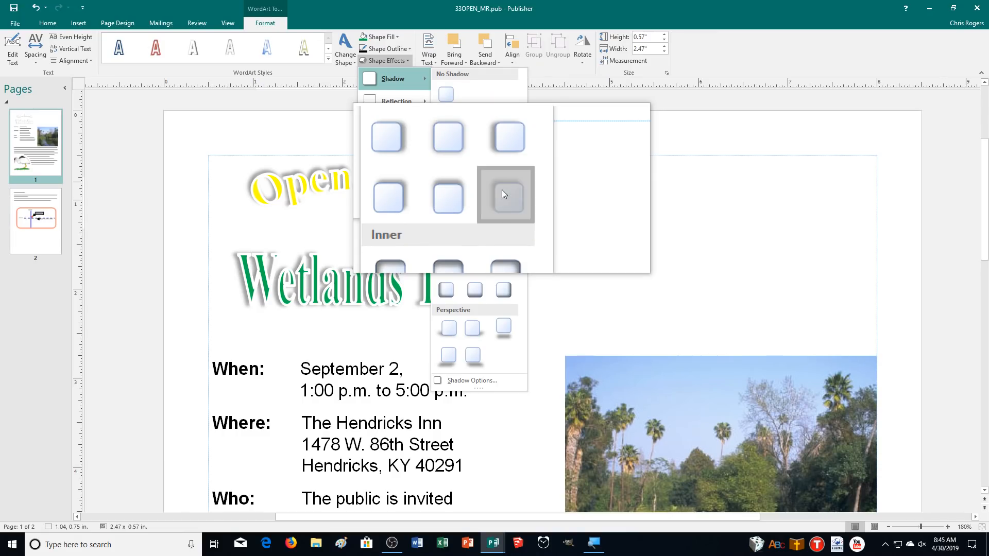
pyautogui.click(503, 194)
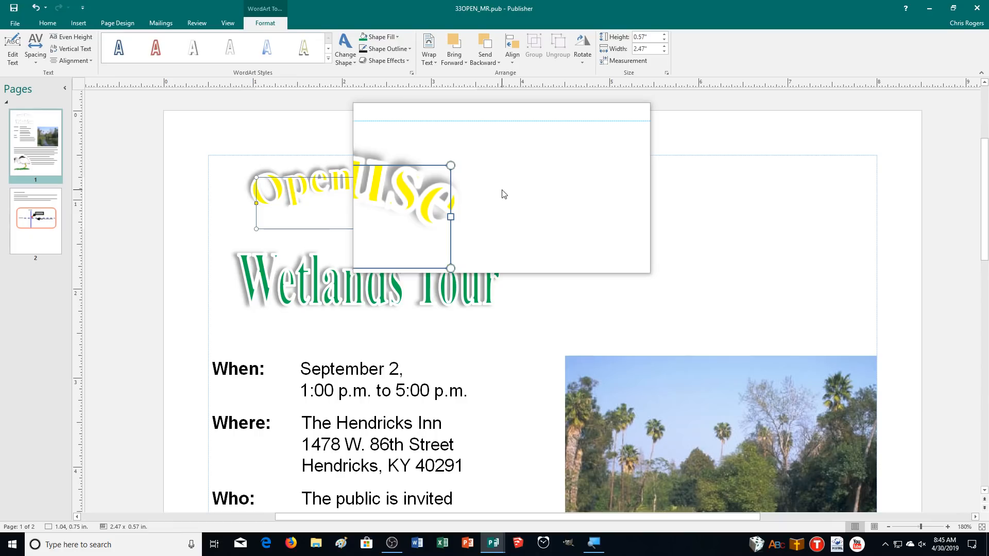
# Bend the "Wetlands Tour" WordArt along the Arch Down (Curve) path shape
pyautogui.click(315, 279)
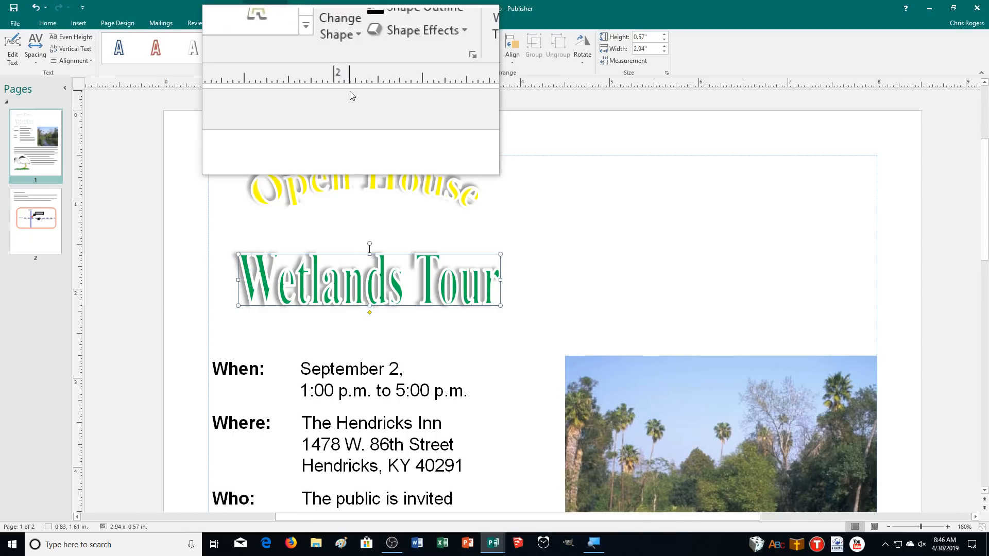
pyautogui.click(348, 60)
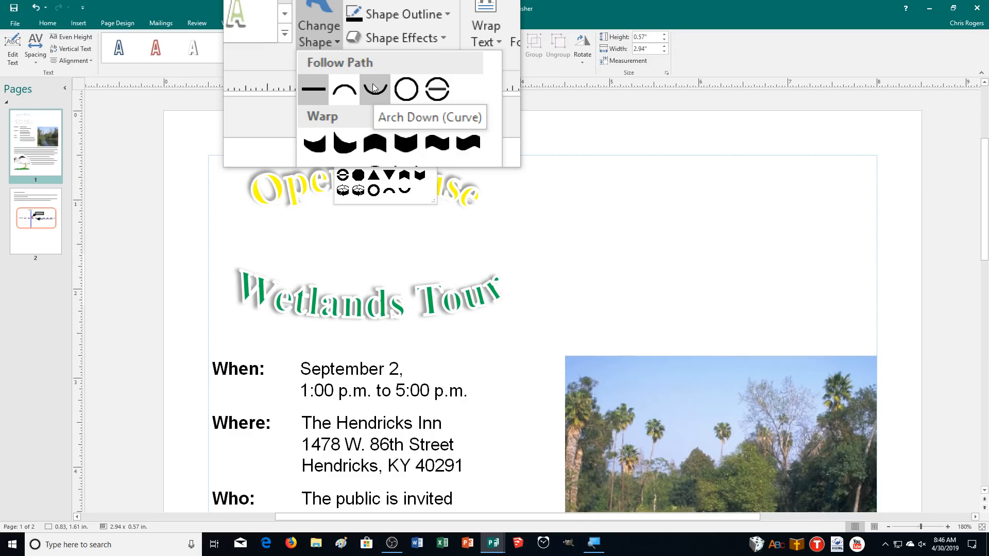
pyautogui.click(372, 84)
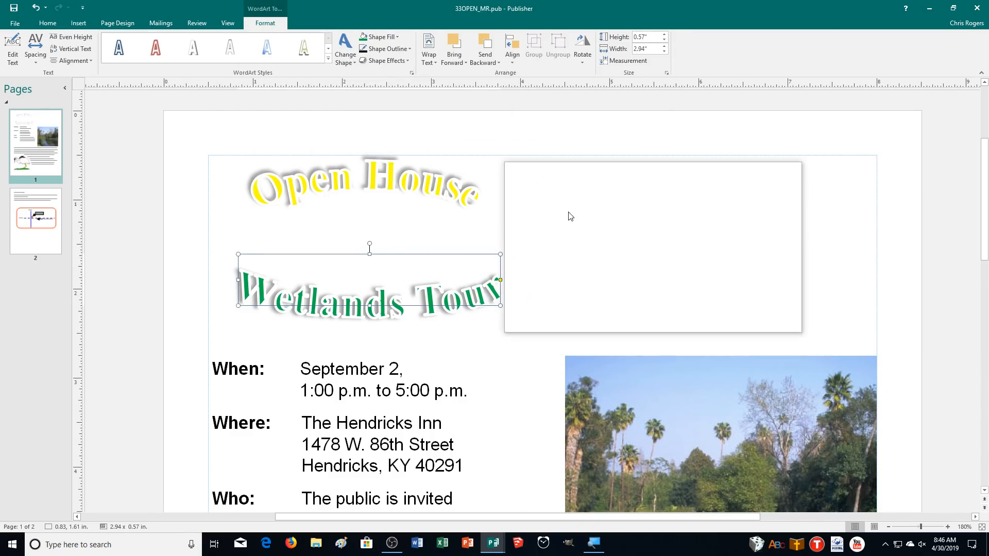
# Set the width of the "Open House" WordArt to 5"
pyautogui.click(281, 195)
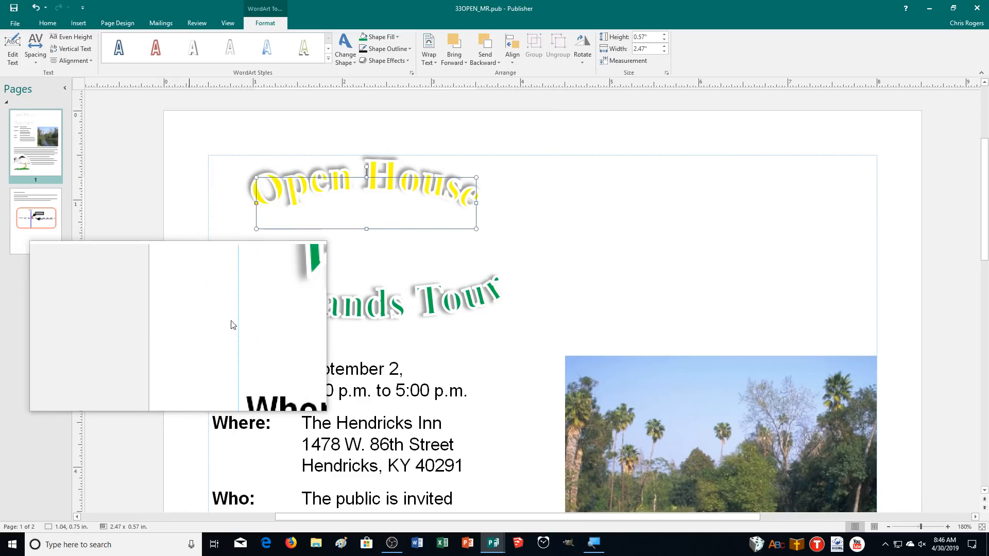
pyautogui.click(414, 292)
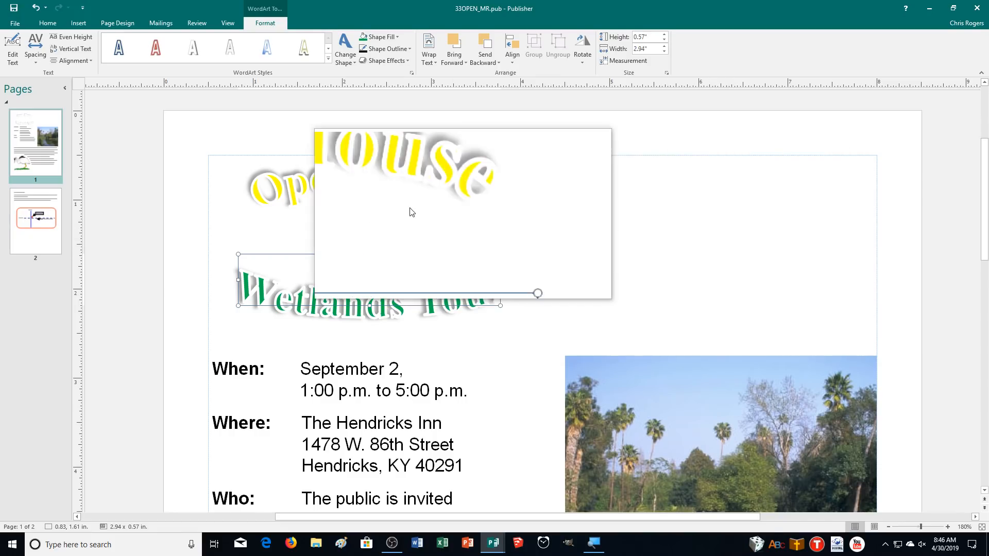
pyautogui.click(366, 177)
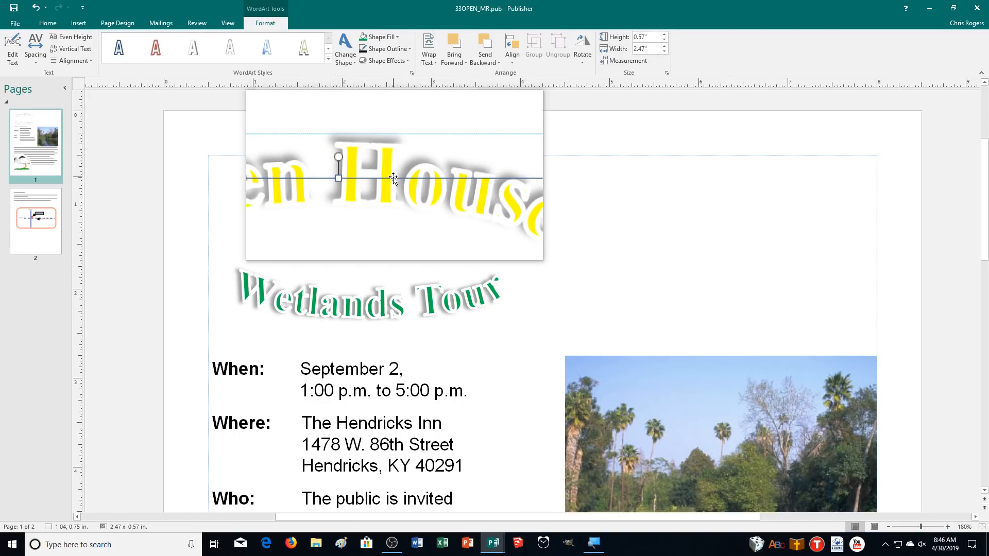
pyautogui.doubleClick(643, 50)
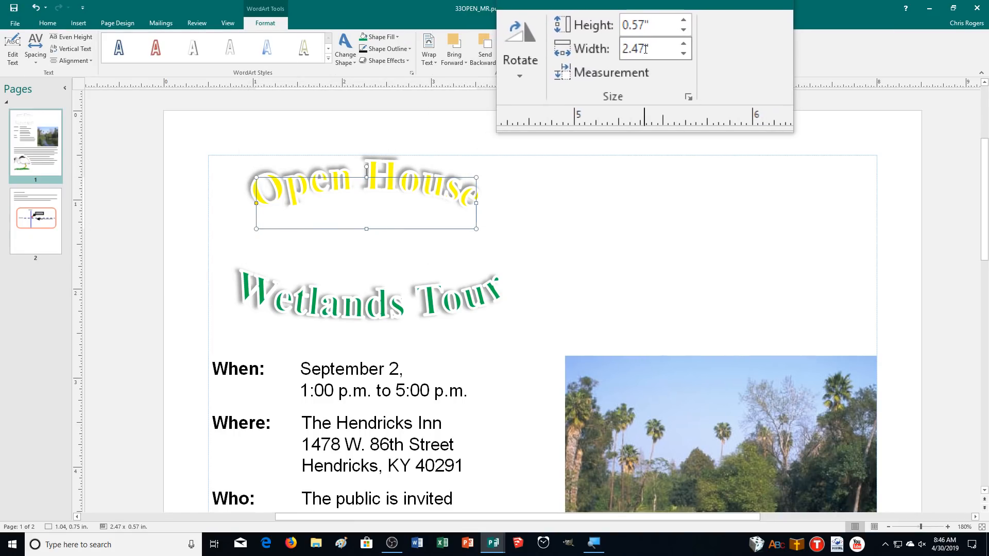
pyautogui.write('5')
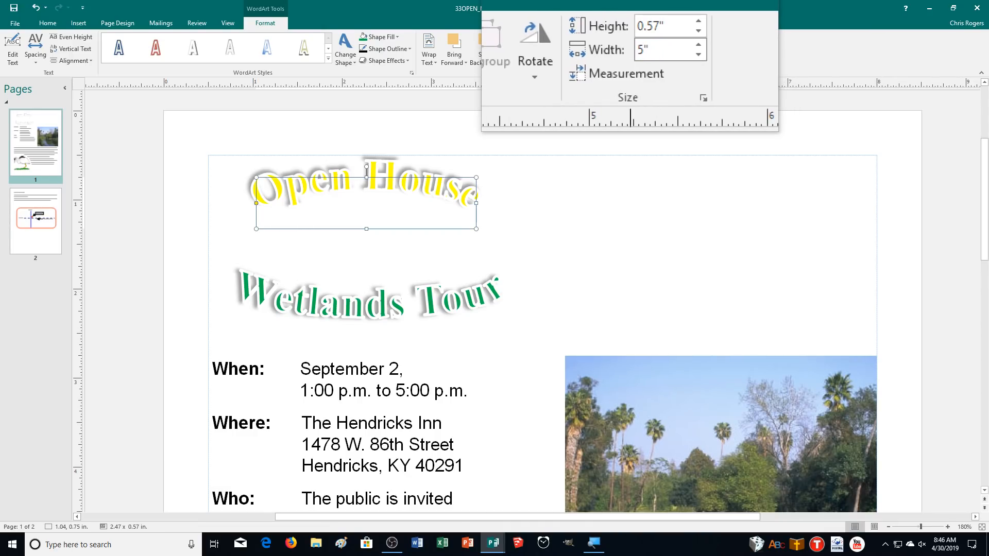
pyautogui.press('Return')
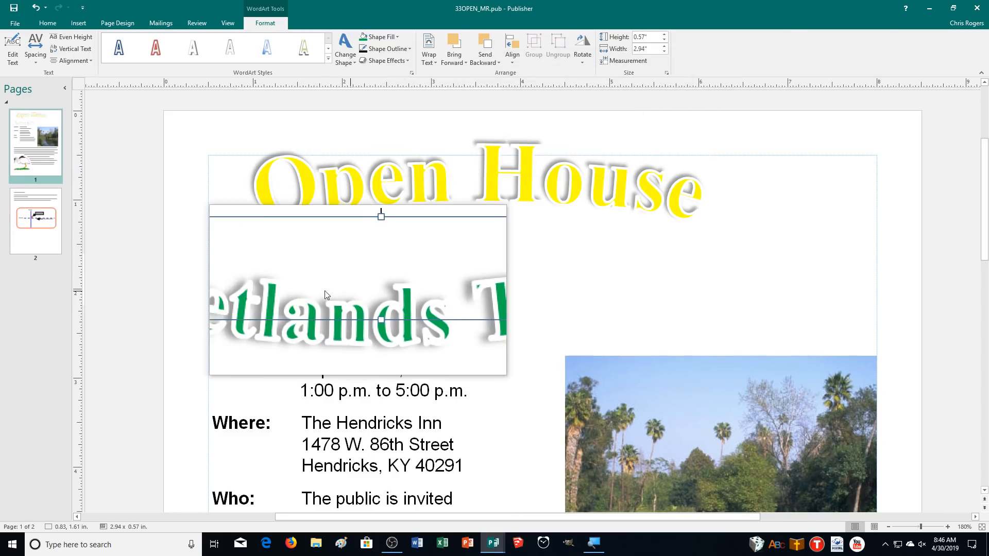
# Set the width of the "Wetlands Tour" WordArt to 5"
pyautogui.click(648, 51)
pyautogui.click(645, 48)
pyautogui.doubleClick(646, 49)
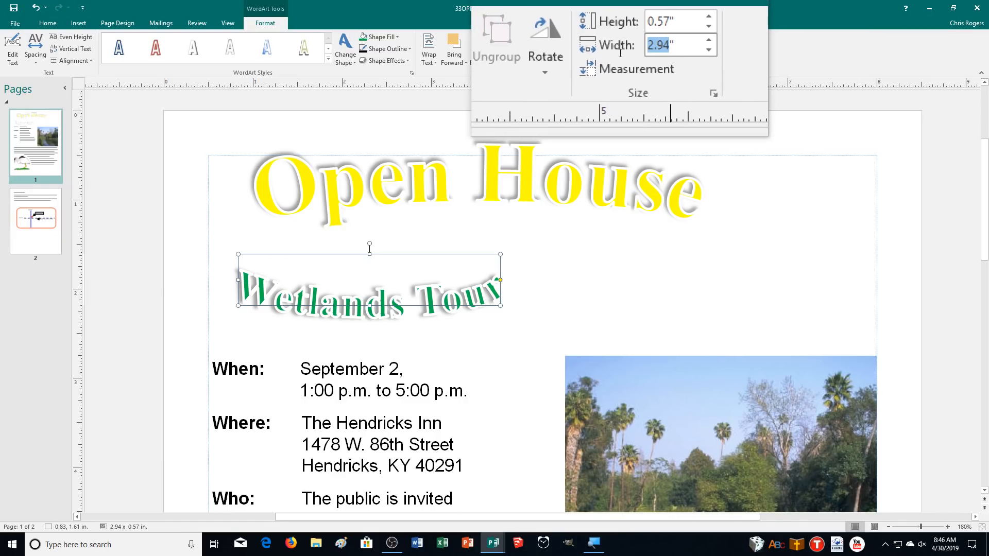
pyautogui.press('BackSpace')
pyautogui.write('5')
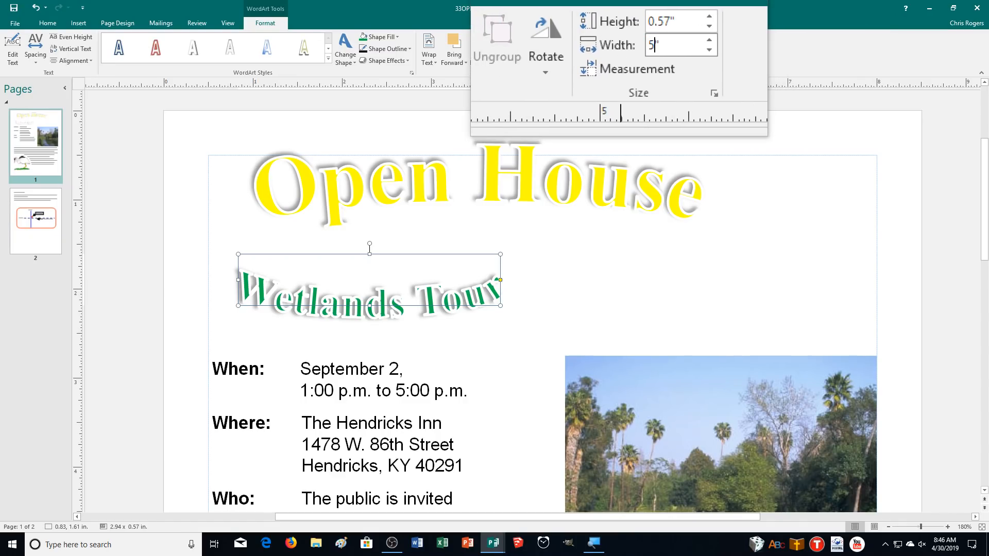
pyautogui.press('Return')
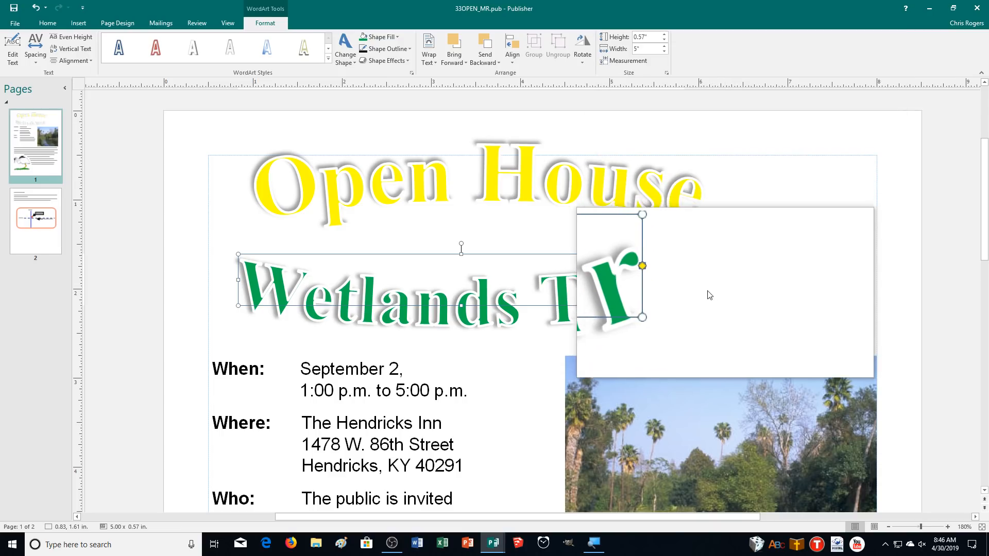
# Move the "Open House" WordArt down and to the right, just above "Wetlands Tour", and close the Magnifier
pyautogui.click(520, 188)
pyautogui.moveTo(511, 190); pyautogui.dragTo(575, 231)
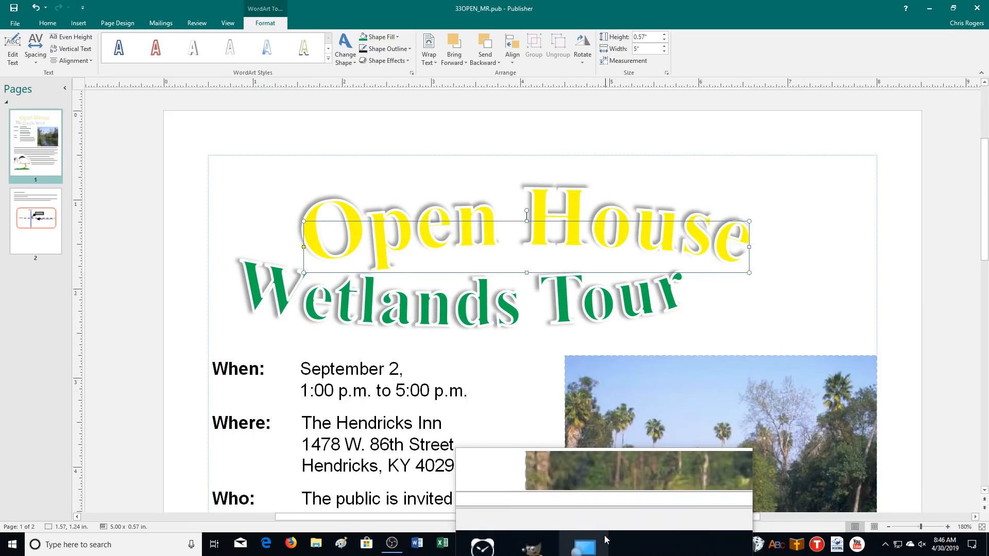
pyautogui.click(604, 537)
pyautogui.click(186, 111)
# Turn on alignment relative to the margin guides and center the "Open House" WordArt horizontally
pyautogui.click(537, 218)
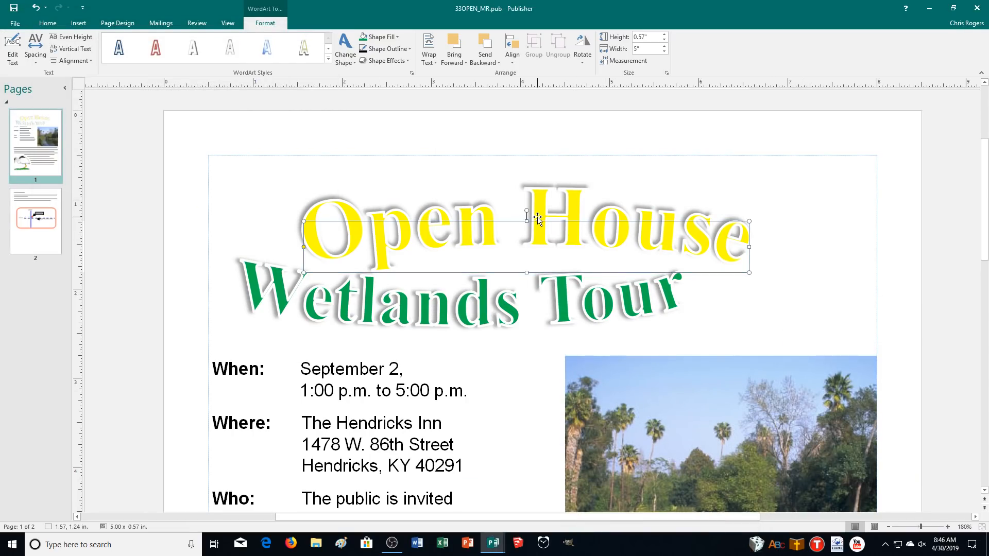
pyautogui.click(514, 54)
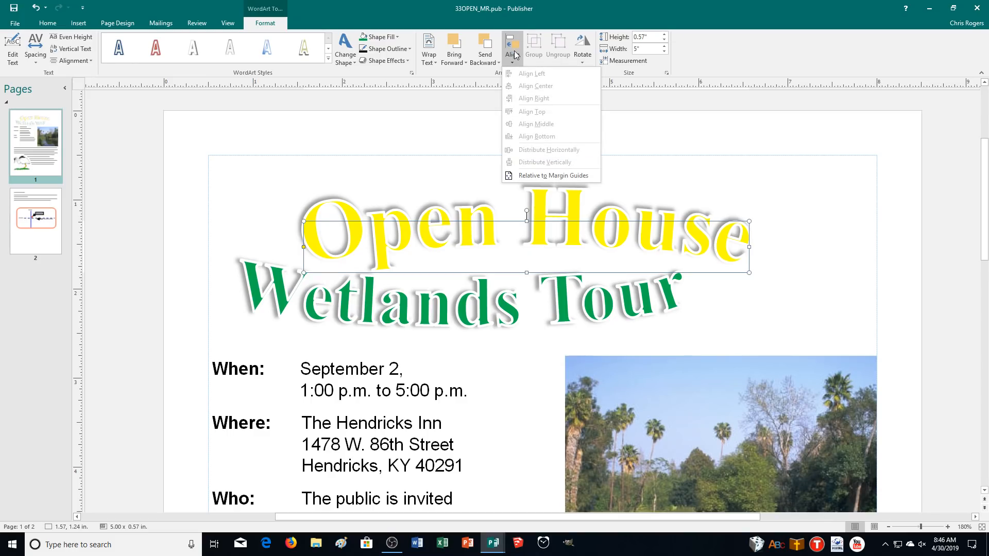
pyautogui.click(548, 176)
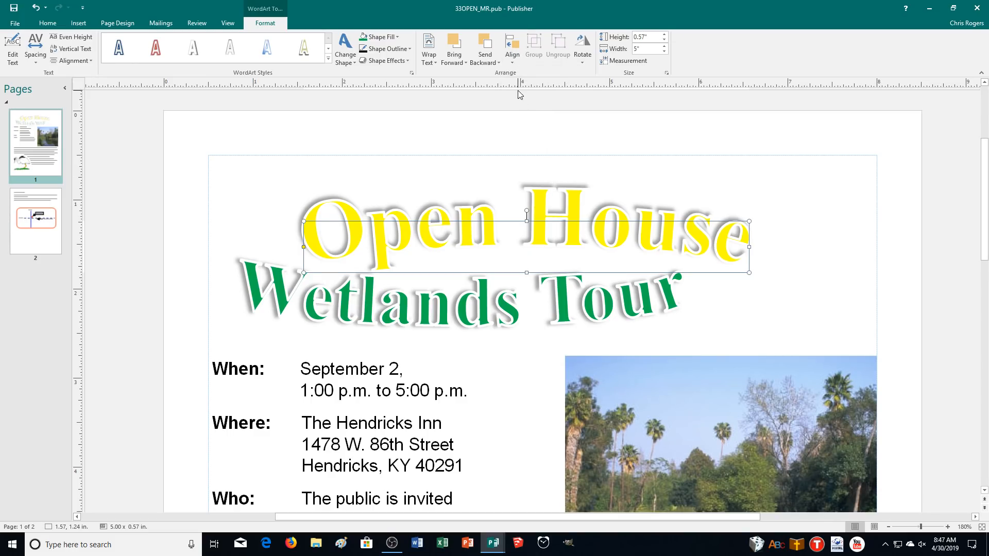
pyautogui.click(514, 55)
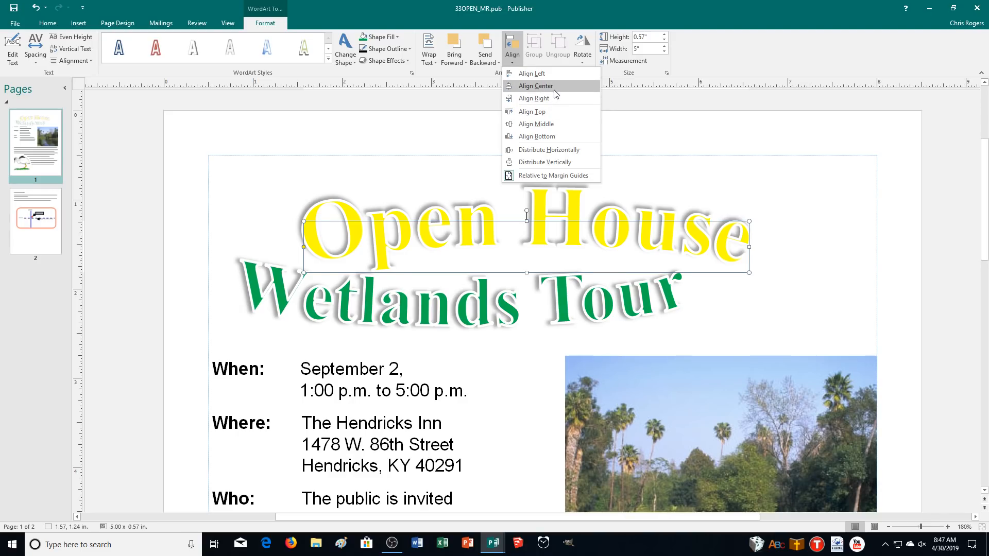
pyautogui.click(535, 86)
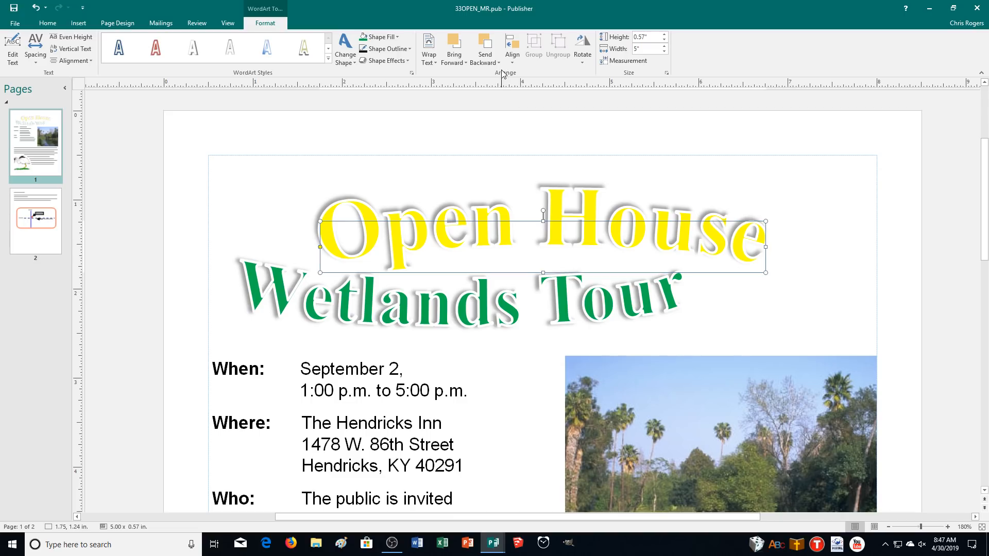
# Center the "Wetlands Tour" WordArt horizontally relative to the margin guides
pyautogui.click(514, 62)
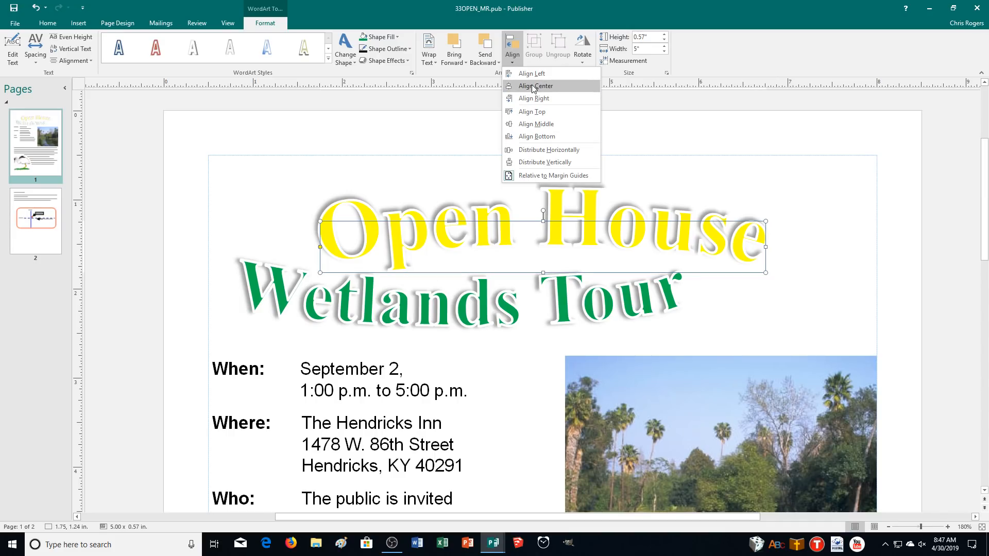
pyautogui.click(479, 316)
pyautogui.click(444, 312)
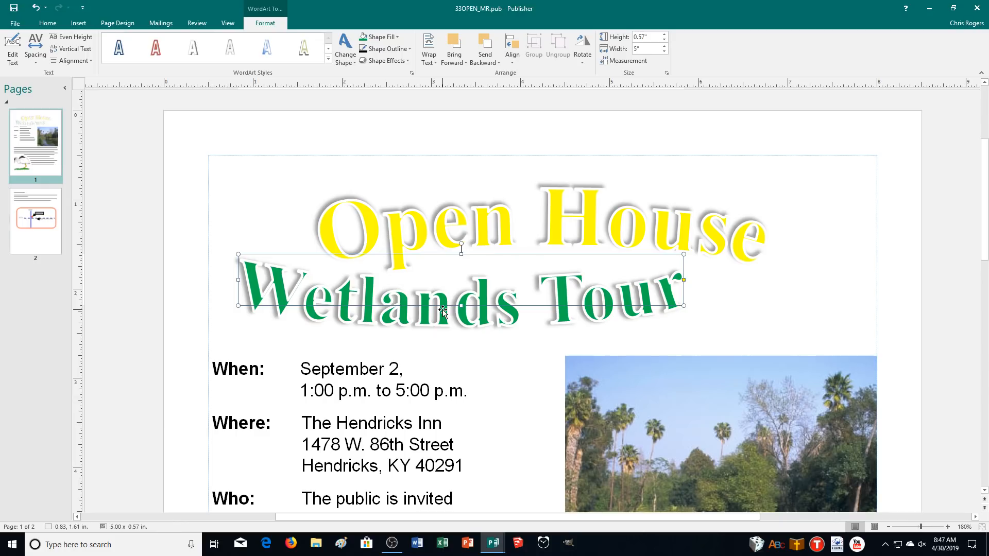
pyautogui.click(517, 58)
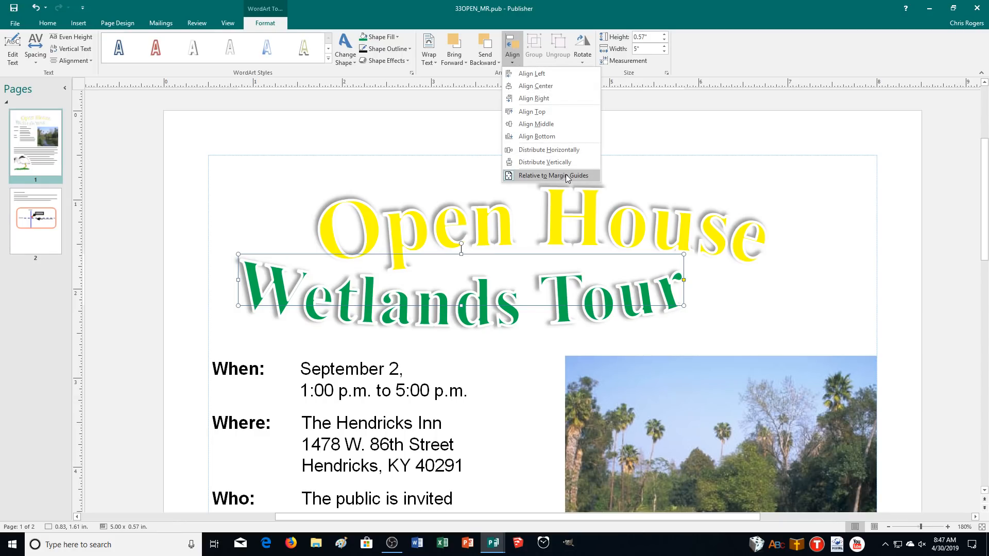
pyautogui.click(571, 85)
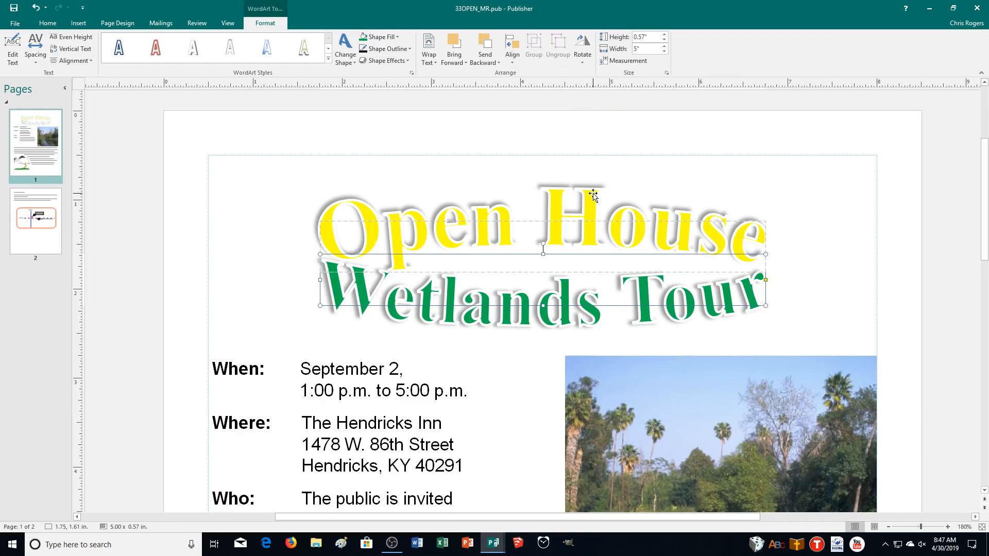
# Nudge the "Open House" WordArt straight up to leave a little more room above "Wetlands Tour"
pyautogui.click(592, 195)
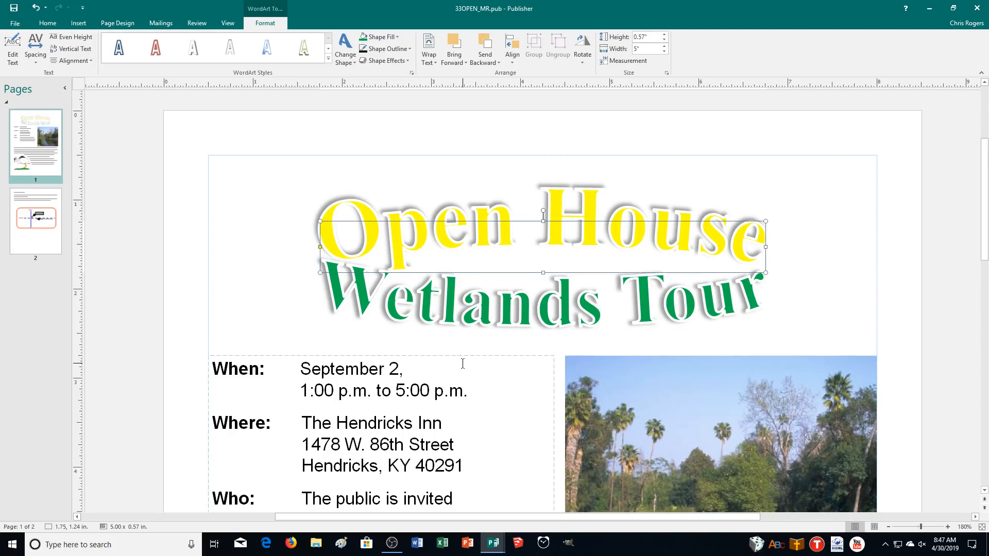
pyautogui.press('Up')
pyautogui.press('Up')
pyautogui.press('Up')
pyautogui.press('Up')
pyautogui.press('Up')
pyautogui.press('Up')
pyautogui.press('Up')
pyautogui.press('Up')
pyautogui.press('Up')
pyautogui.press('Up')
pyautogui.press('Up')
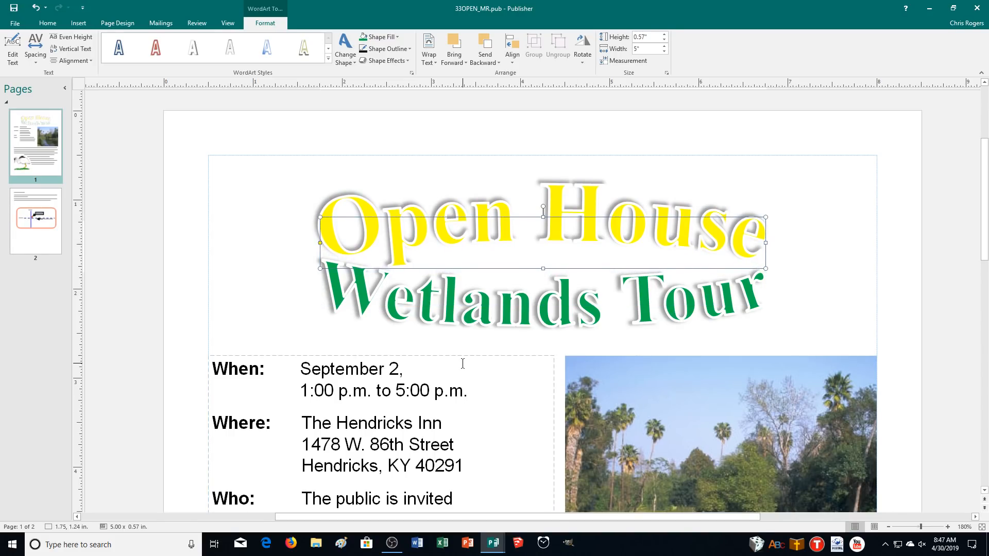
pyautogui.press('Up')
pyautogui.press('Up')
pyautogui.press('Up')
pyautogui.press('Up')
pyautogui.press('Up')
pyautogui.press('Up')
pyautogui.press('Up')
pyautogui.press('Up')
pyautogui.press('Up')
pyautogui.press('Up')
pyautogui.press('Up')
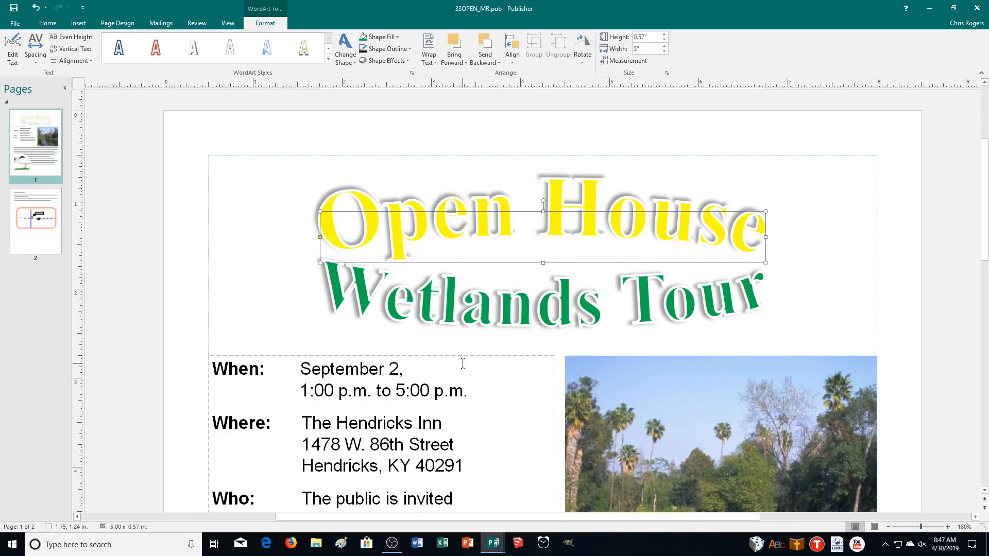
pyautogui.press('Up')
pyautogui.press('Up')
pyautogui.press('Up')
pyautogui.press('Up')
pyautogui.press('Up')
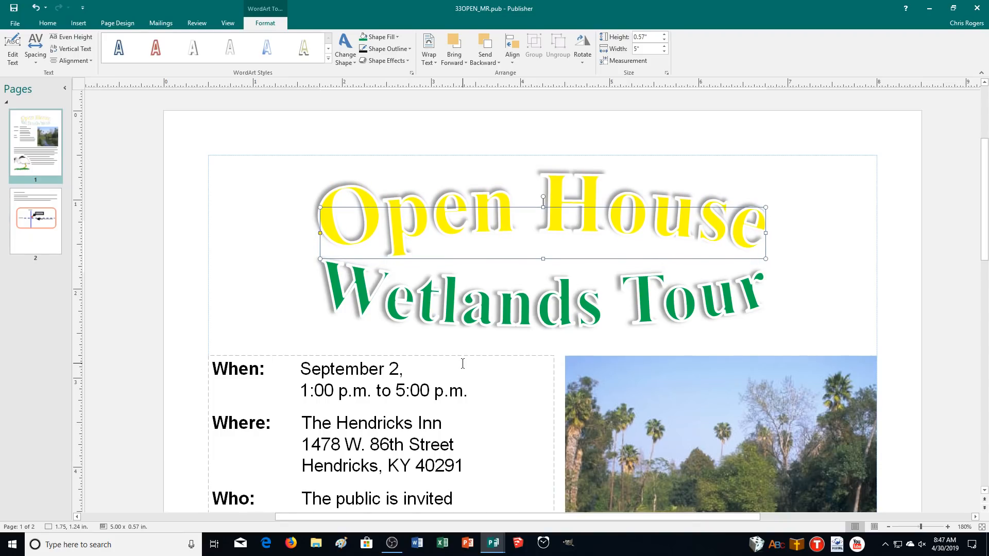
# Try to move the "Wetlands Tour" WordArt slightly lower by hand and undo that move
pyautogui.moveTo(546, 305); pyautogui.dragTo(543, 311)
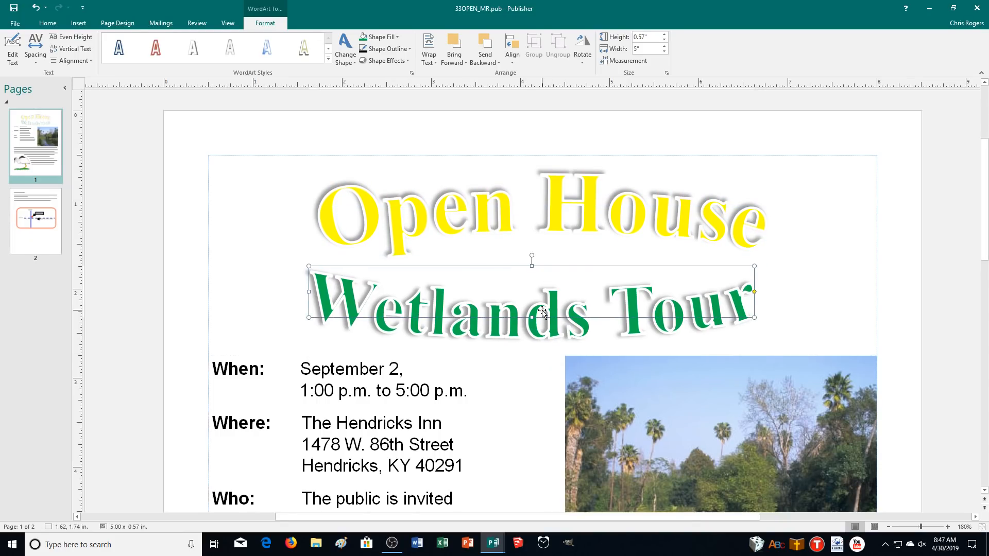
pyautogui.hotkey('ctrl', 'z')
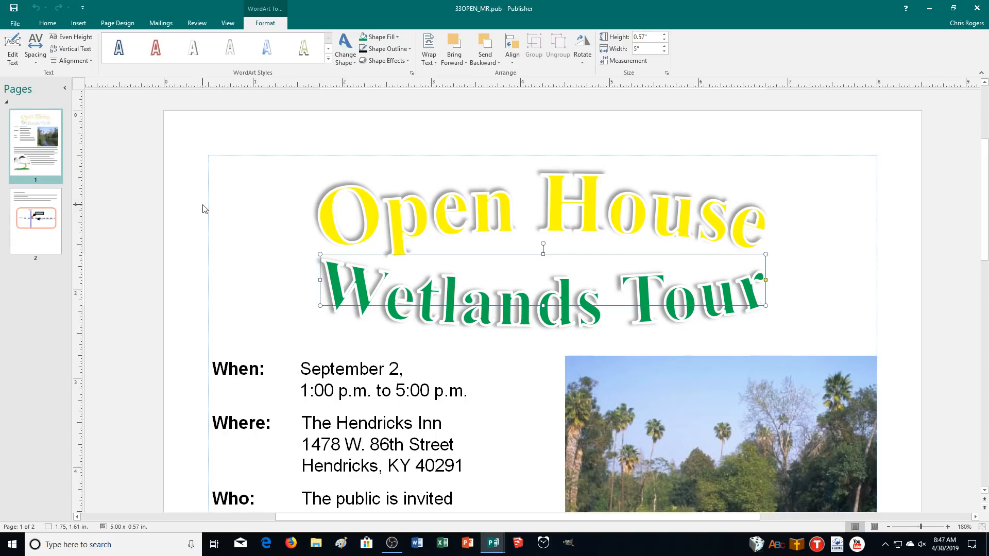
# Search Windows for "mag" and start the Magnifier
pyautogui.click(153, 536)
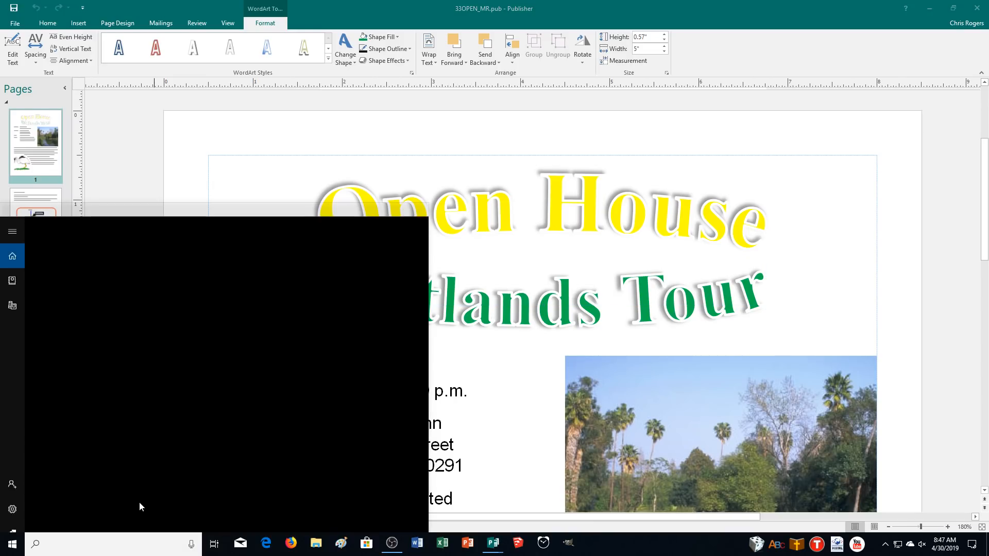
pyautogui.write('mag')
pyautogui.press('Return')
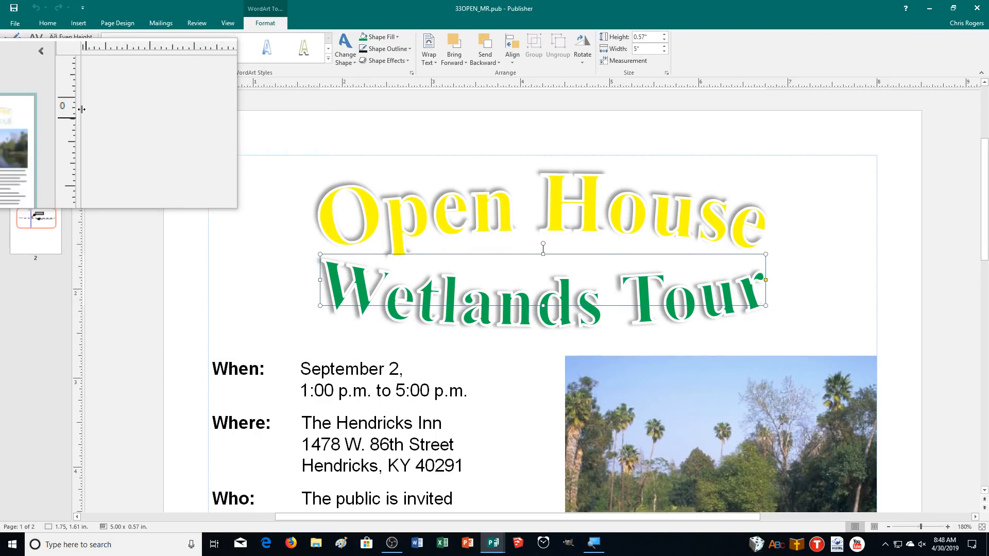
# Set the letter spacing of the "Wetlands Tour" WordArt to Loose and outline it in Accent 3 (Green)
pyautogui.click(32, 47)
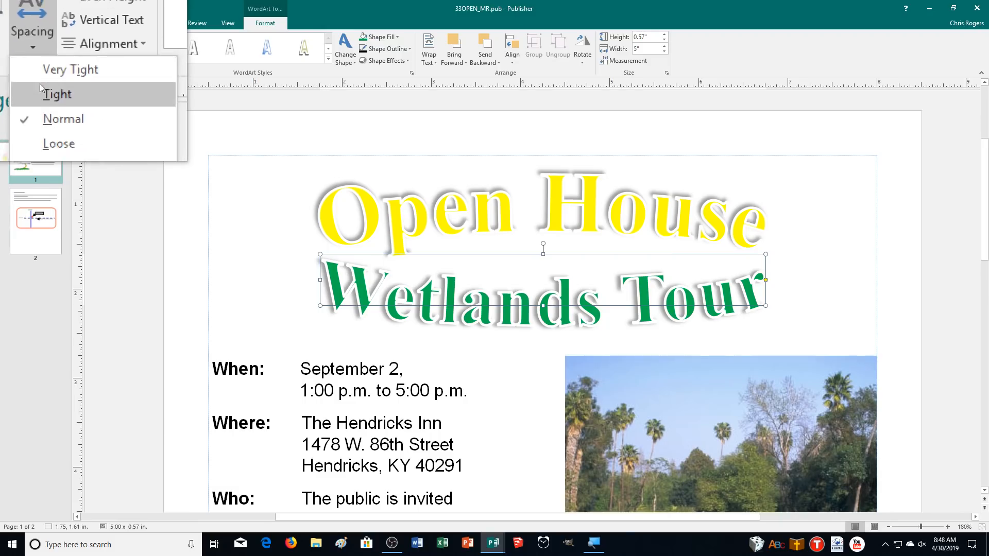
pyautogui.click(49, 113)
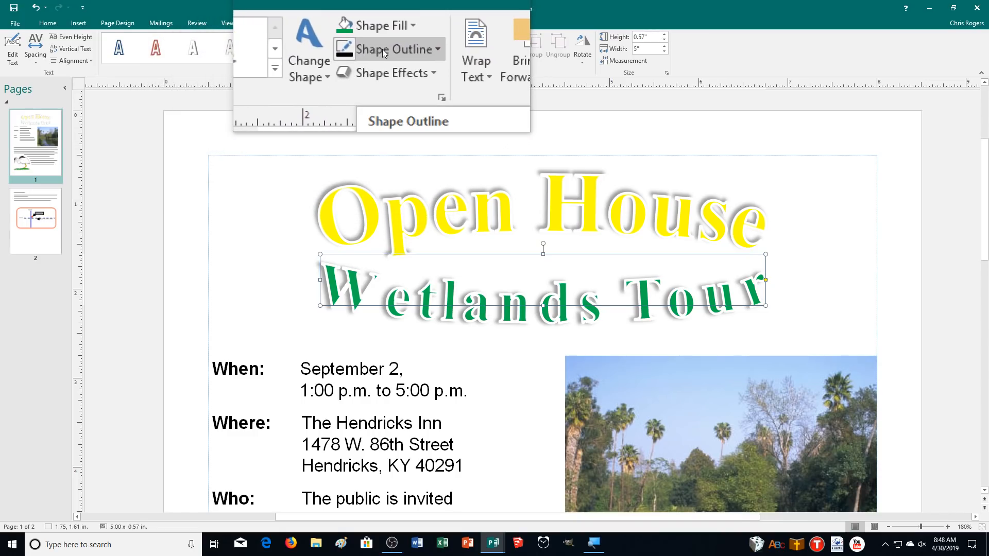
pyautogui.click(383, 53)
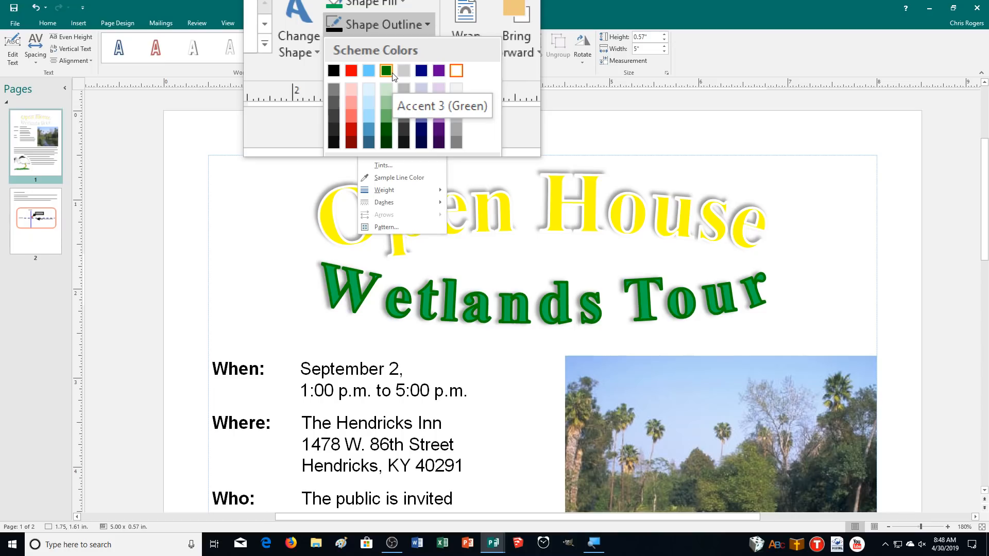
pyautogui.click(393, 74)
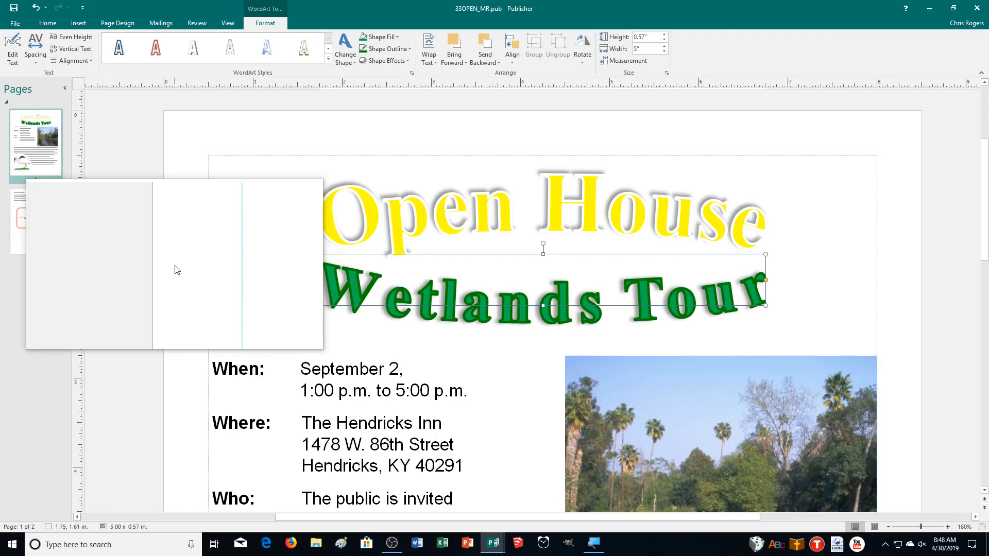
pyautogui.click(211, 161)
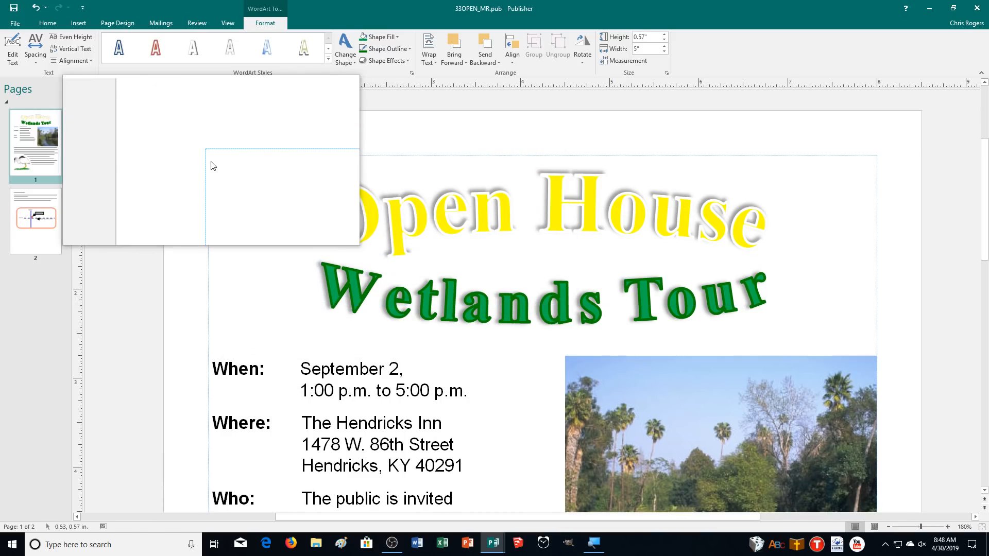
# Insert a gray gradient WordArt reading "and" and move it up between "Open House" and "Wetlands Tour"
pyautogui.click(78, 23)
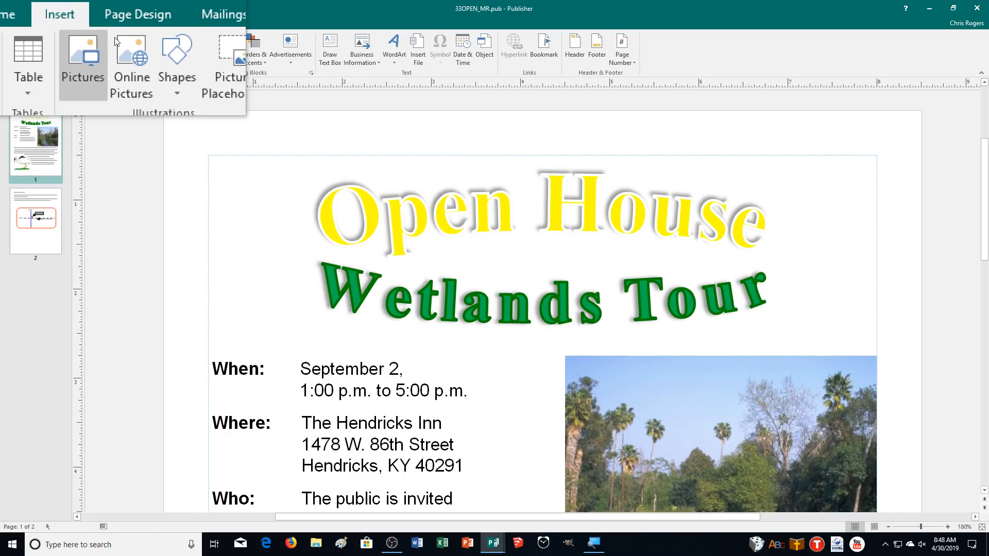
pyautogui.click(394, 54)
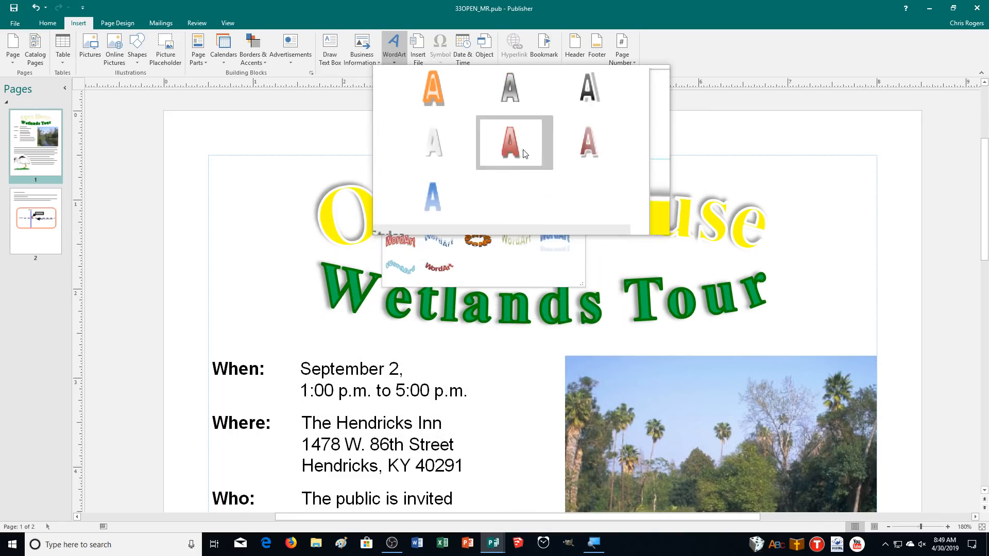
pyautogui.click(517, 119)
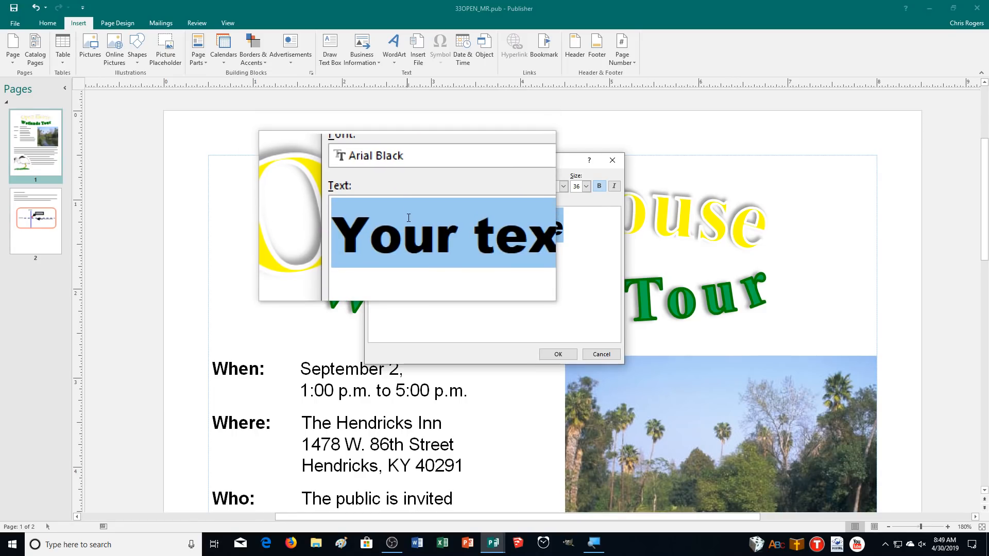
pyautogui.write('and')
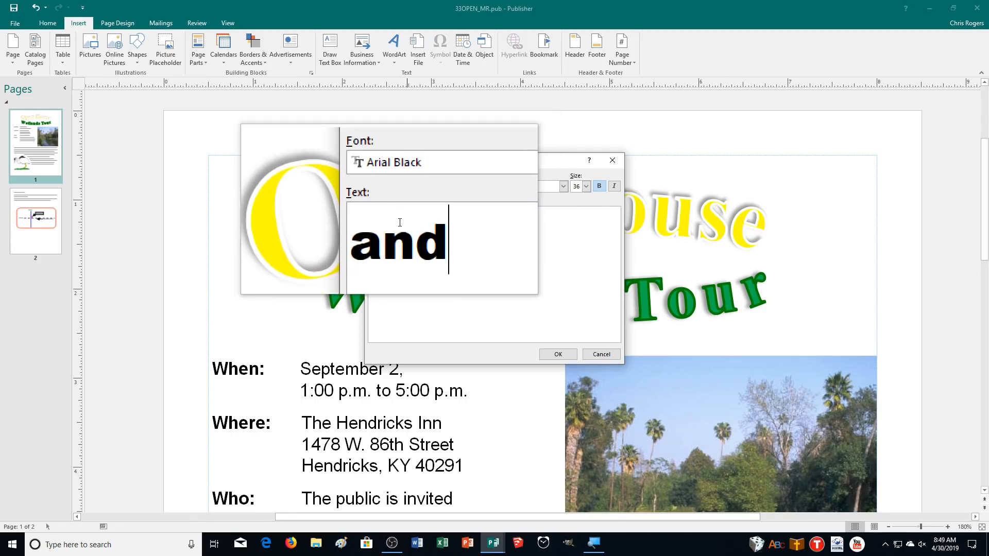
pyautogui.click(558, 354)
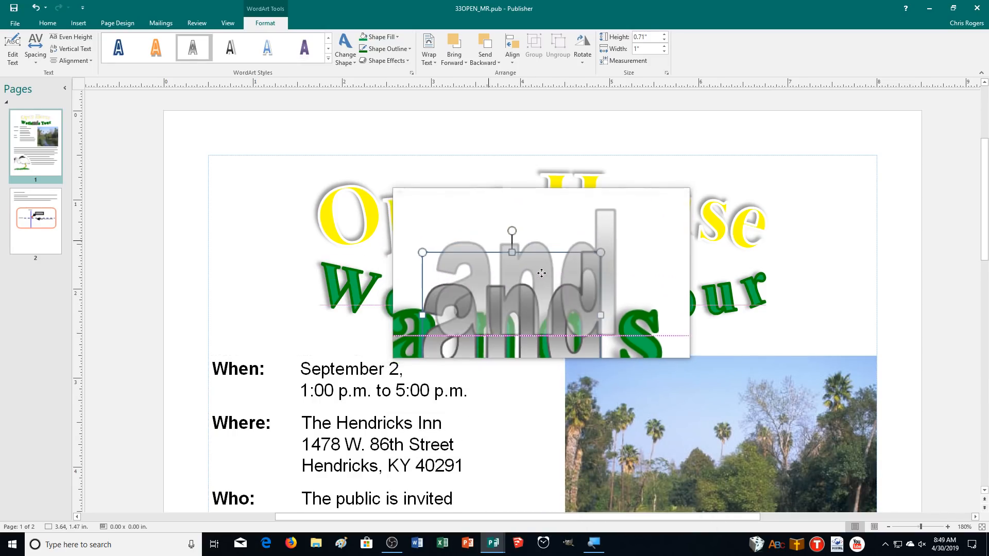
pyautogui.moveTo(541, 274); pyautogui.dragTo(542, 249)
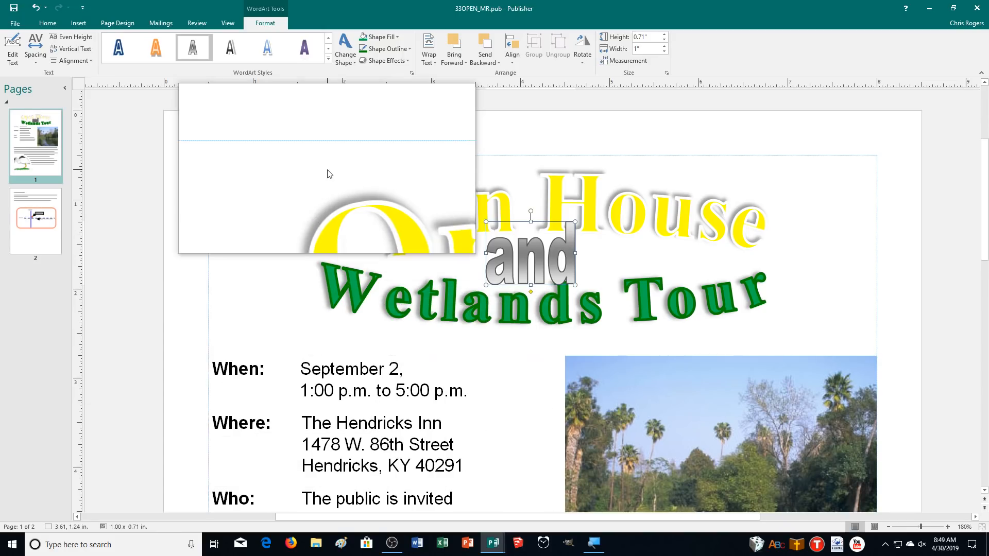
# Try to narrow the "and" WordArt to a width of 0.8" and undo the width changes
pyautogui.click(665, 53)
pyautogui.click(665, 54)
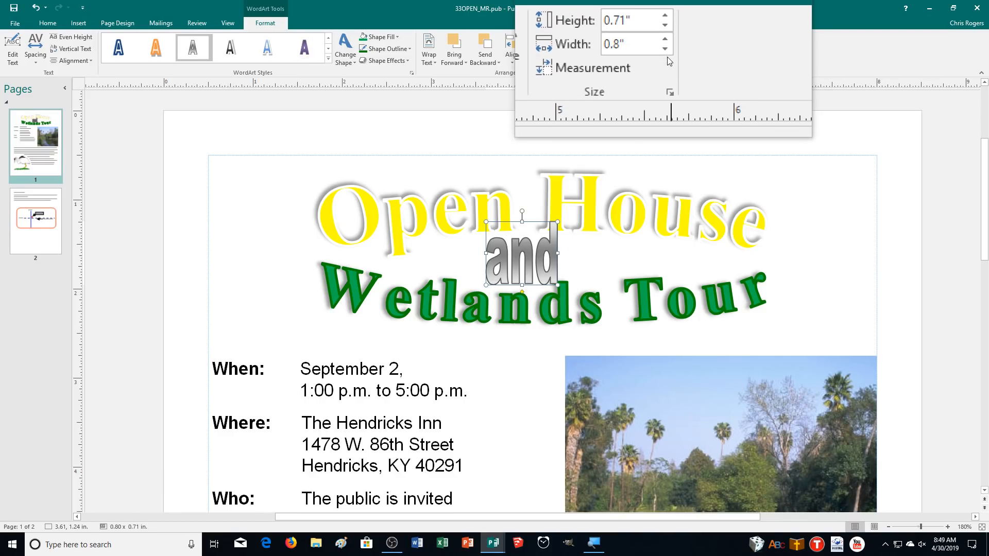
pyautogui.hotkey('ctrl', 'z')
pyautogui.hotkey('ctrl', 'z')
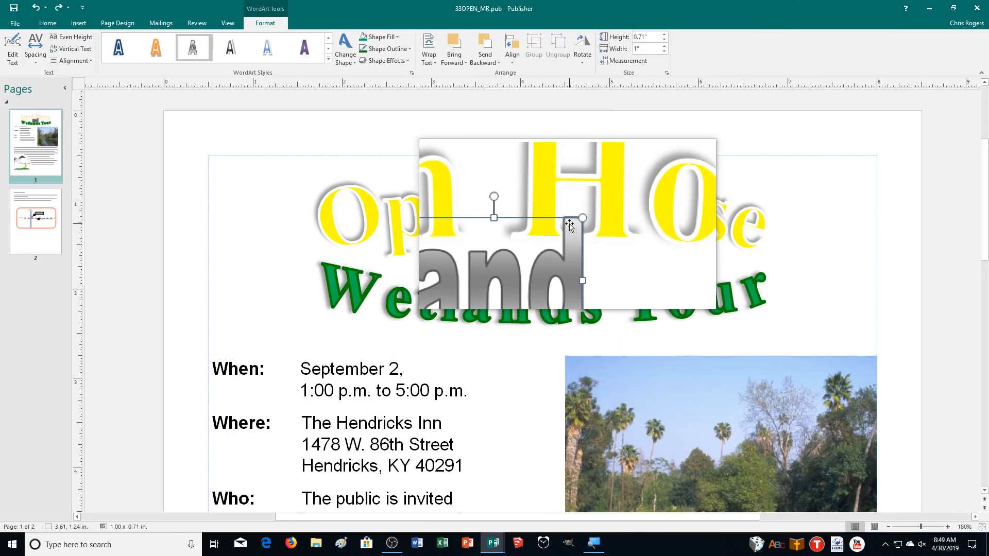
# Scale the "and" WordArt down to about 0.55" wide by 0.39" high and center it horizontally on the page
pyautogui.moveTo(575, 221); pyautogui.dragTo(552, 238)
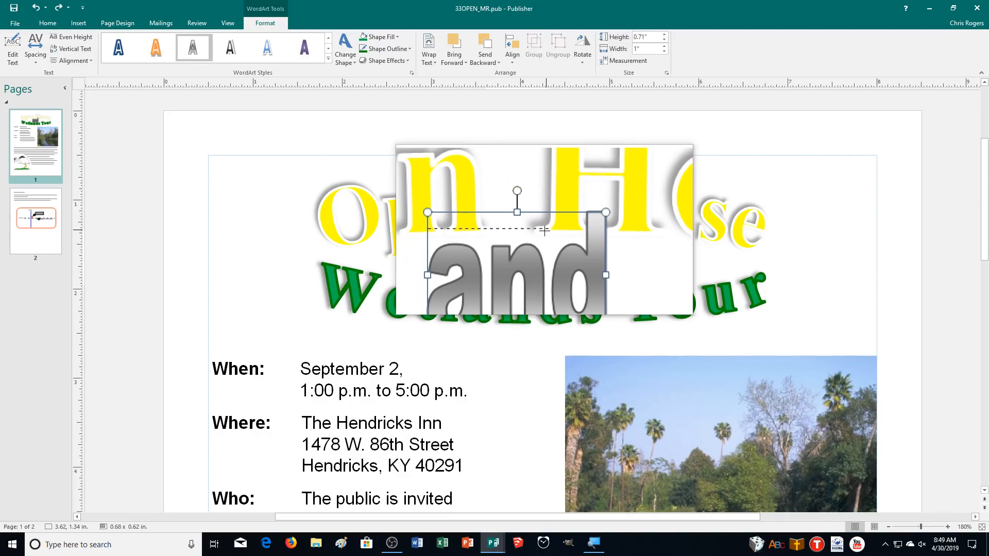
pyautogui.moveTo(552, 246); pyautogui.dragTo(535, 256)
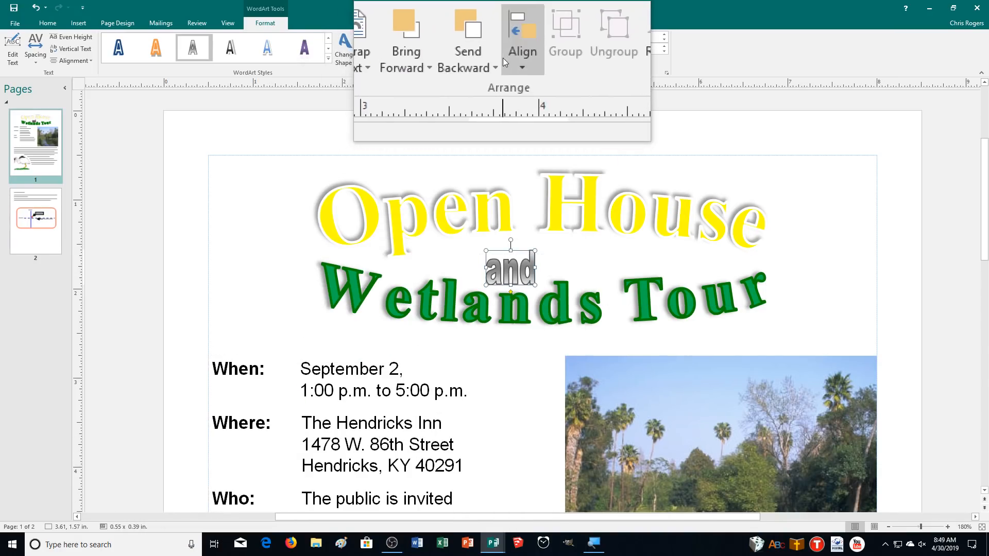
pyautogui.click(509, 55)
pyautogui.click(517, 87)
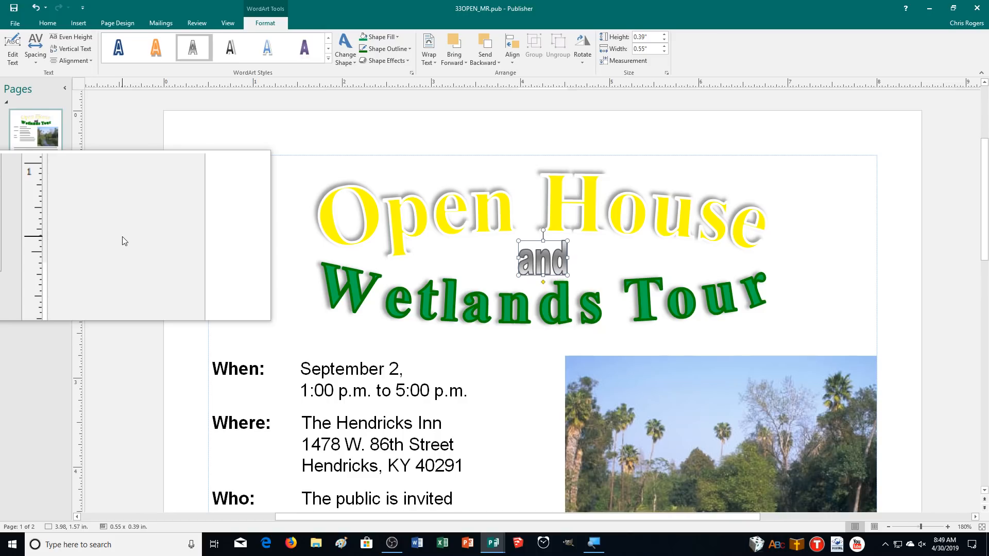
# Nudge the "and" WordArt slightly up so it sits between the two title lines, and deselect it
pyautogui.press('Up')
pyautogui.hotkey('alt', 'Up')
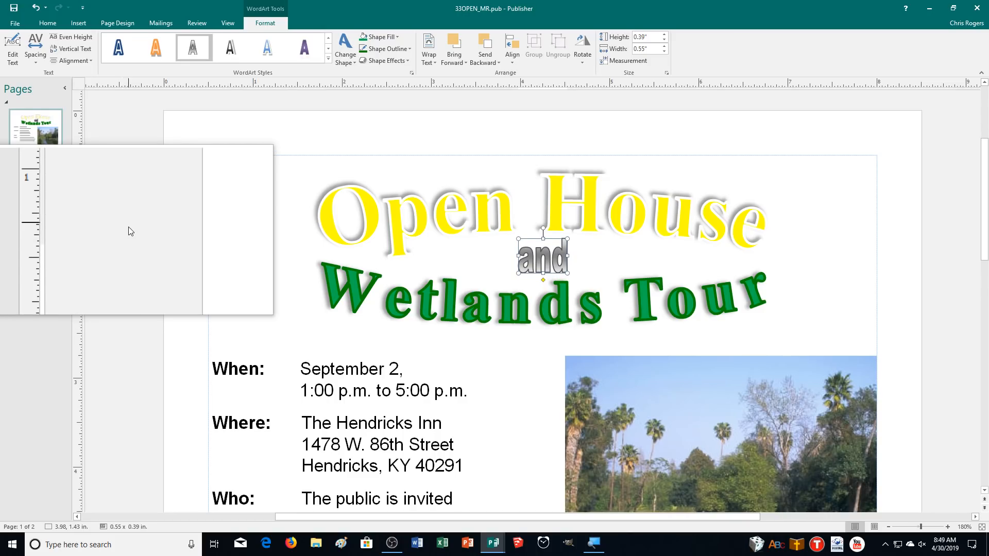
pyautogui.click(128, 227)
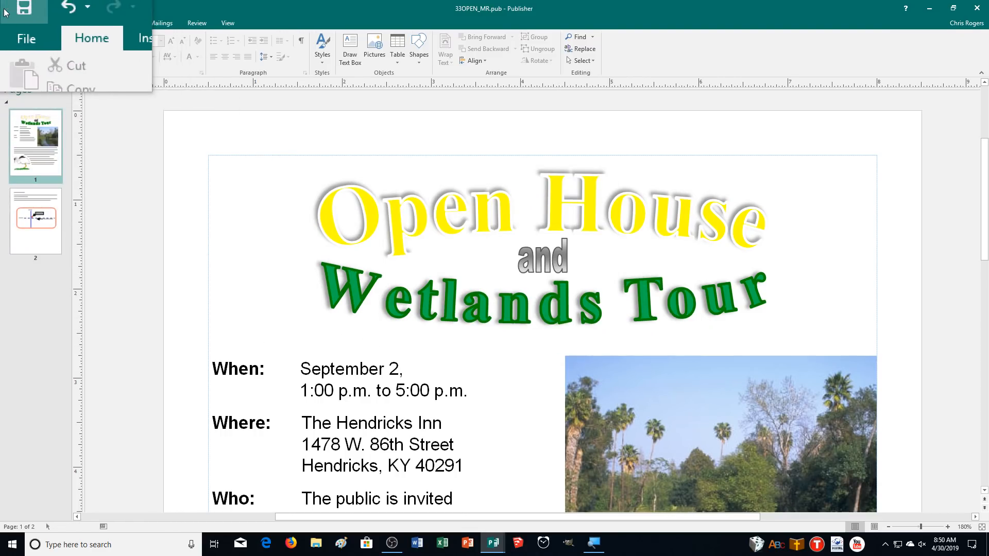
# Print the flyer with Microsoft Print to PDF and save the output as 33OPEN_MR in the CADemonstration2 folder
pyautogui.click(12, 22)
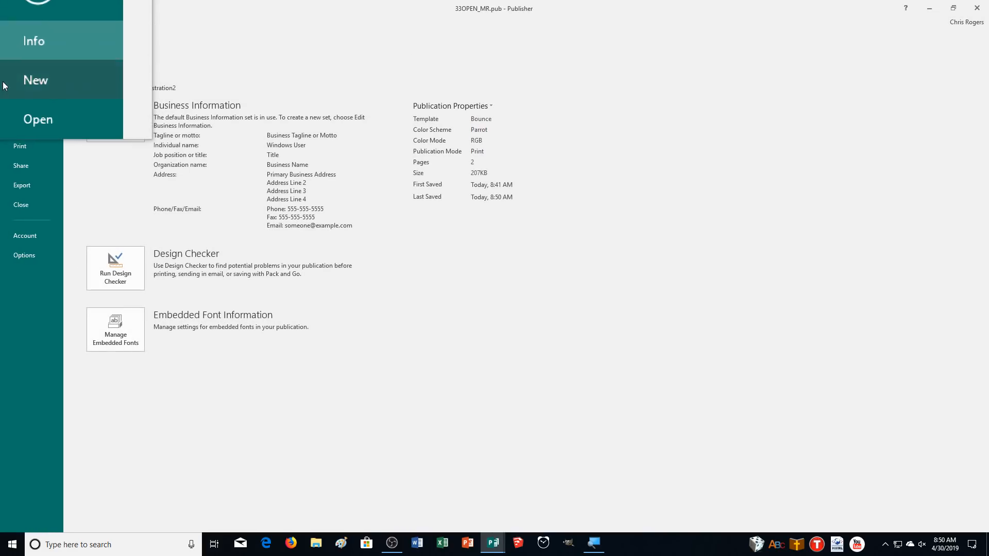
pyautogui.click(13, 153)
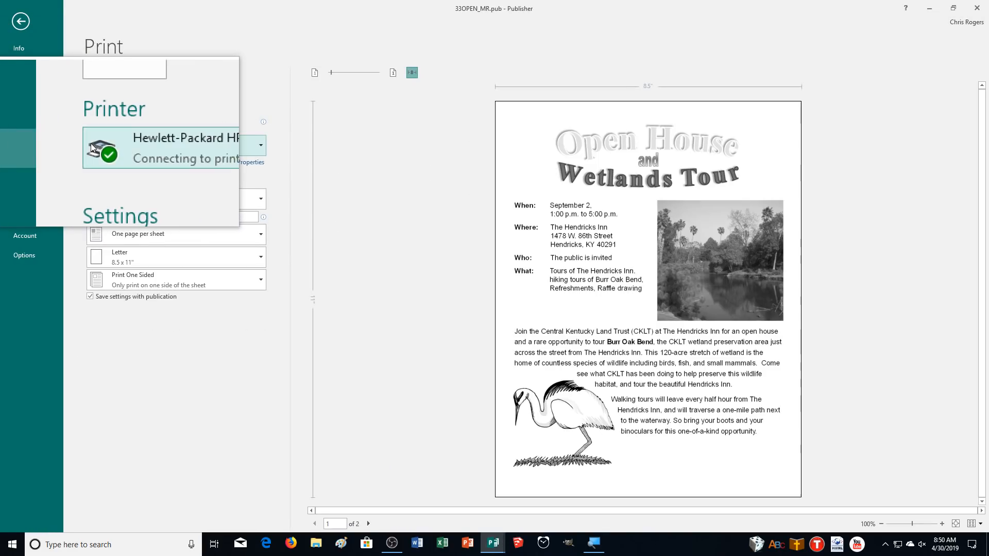
pyautogui.click(150, 146)
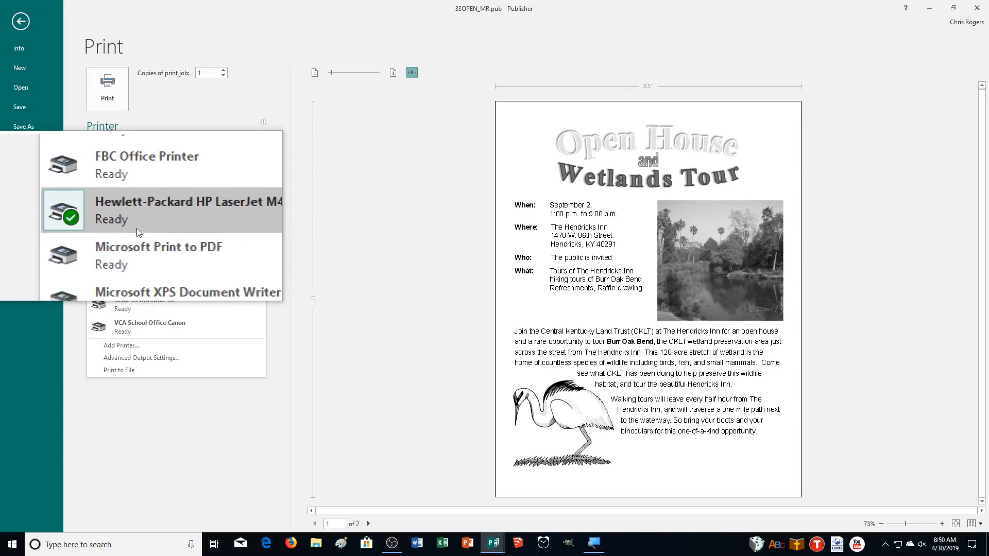
pyautogui.click(137, 245)
pyautogui.click(106, 90)
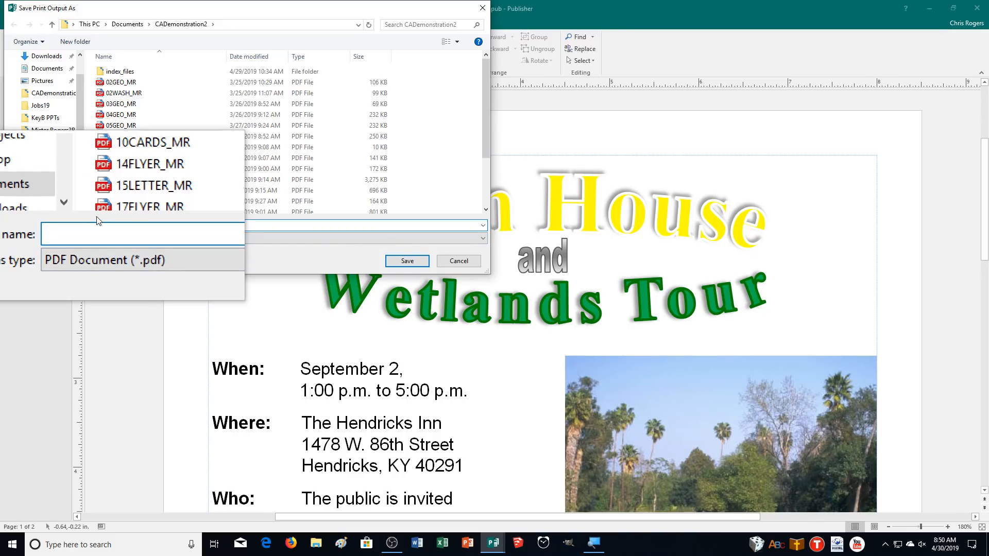
pyautogui.write('33')
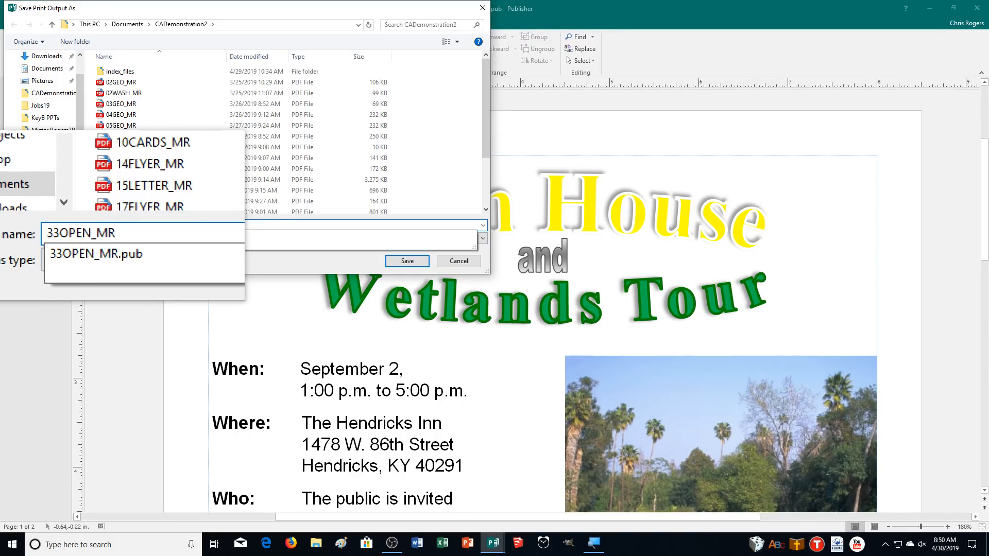
pyautogui.write('OPEN_MR')
pyautogui.press('Return')
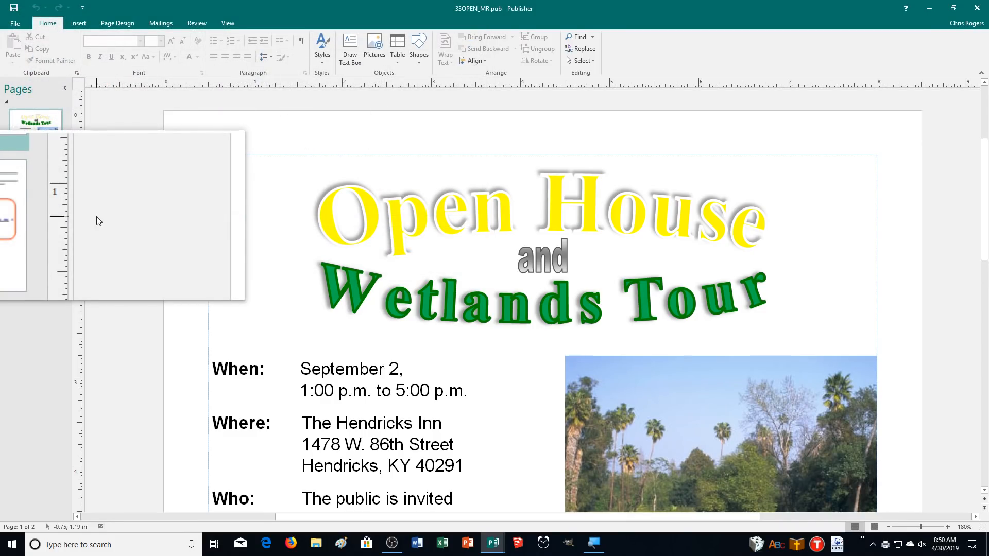
# Close the 33OPEN_MR publication
pyautogui.click(15, 23)
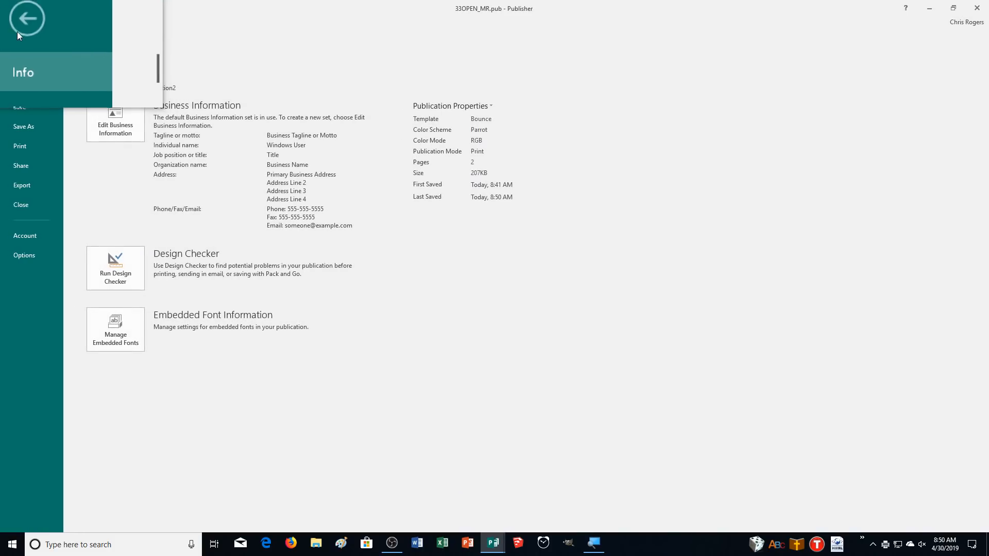
pyautogui.click(20, 206)
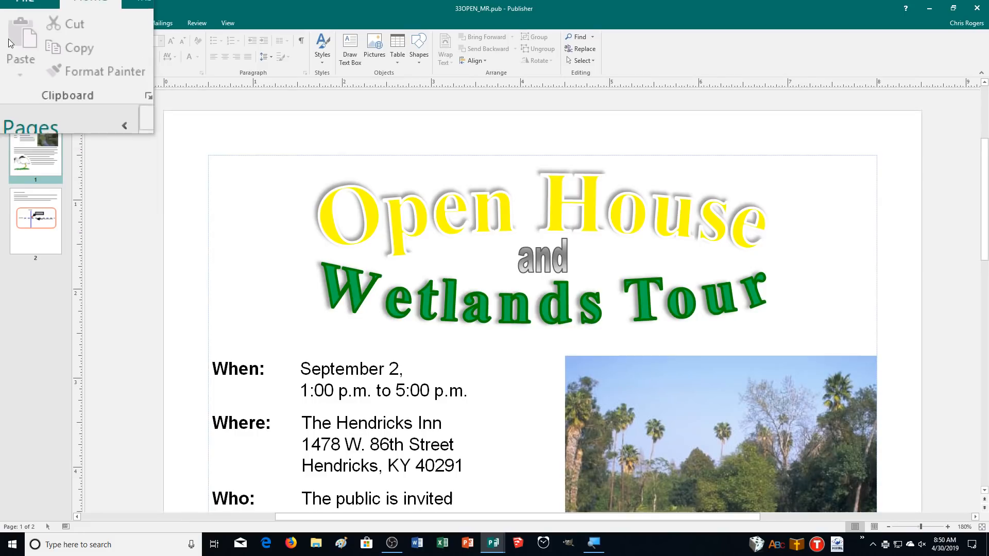
pyautogui.click(436, 285)
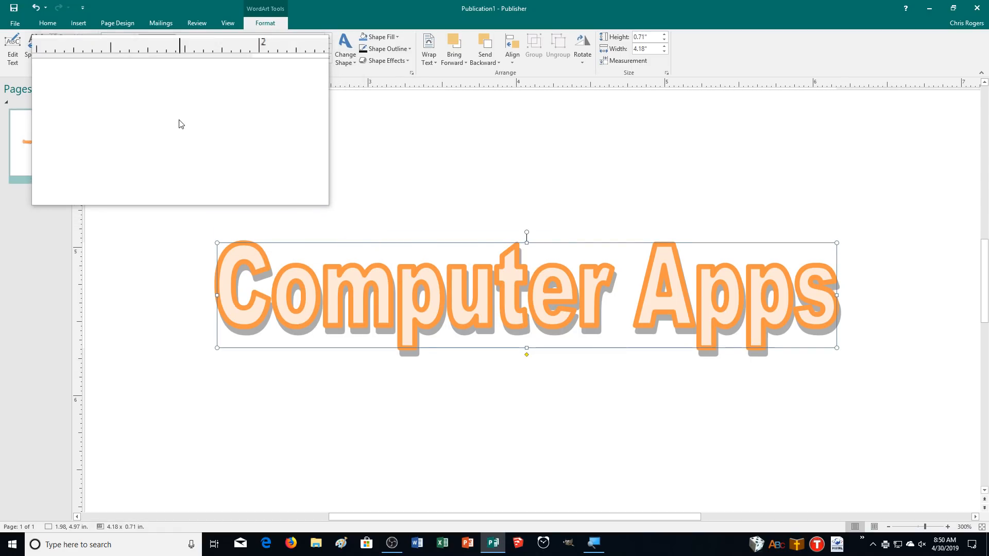
# Create a new blank 8.5 x 11" portrait publication
pyautogui.click(13, 26)
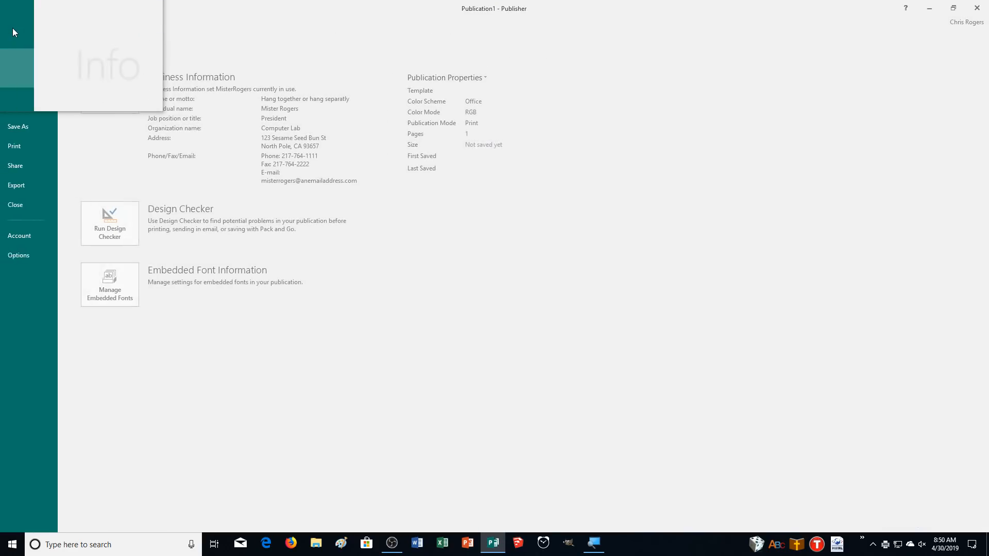
pyautogui.click(15, 63)
pyautogui.click(118, 196)
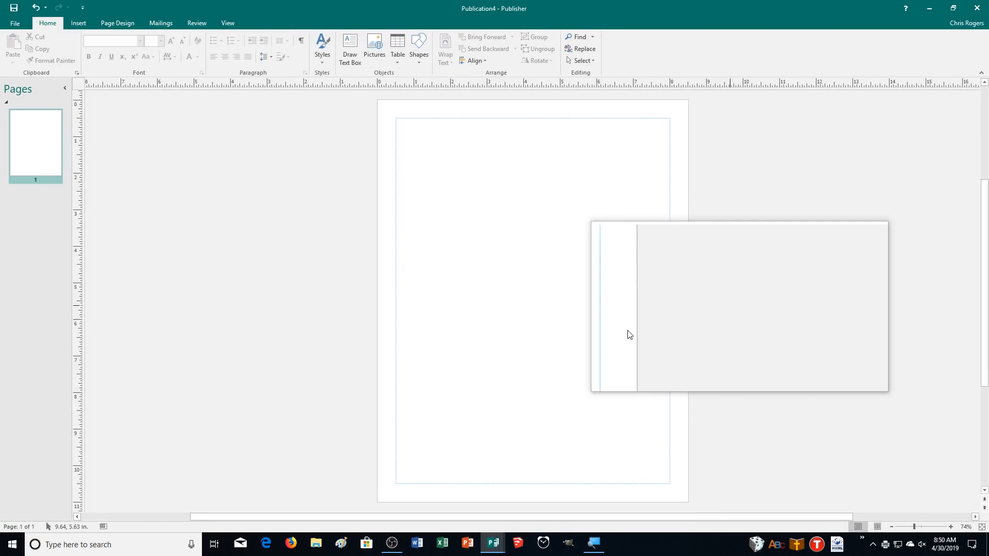
# Save the new blank publication as 33WORDART_MR in the CADemonstration2 folder under Documents
pyautogui.click(12, 29)
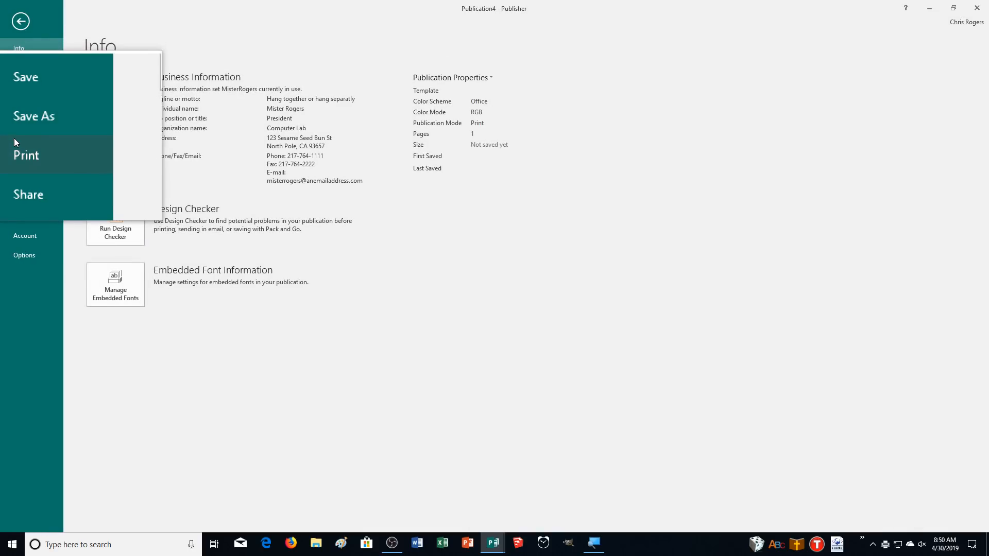
pyautogui.click(14, 131)
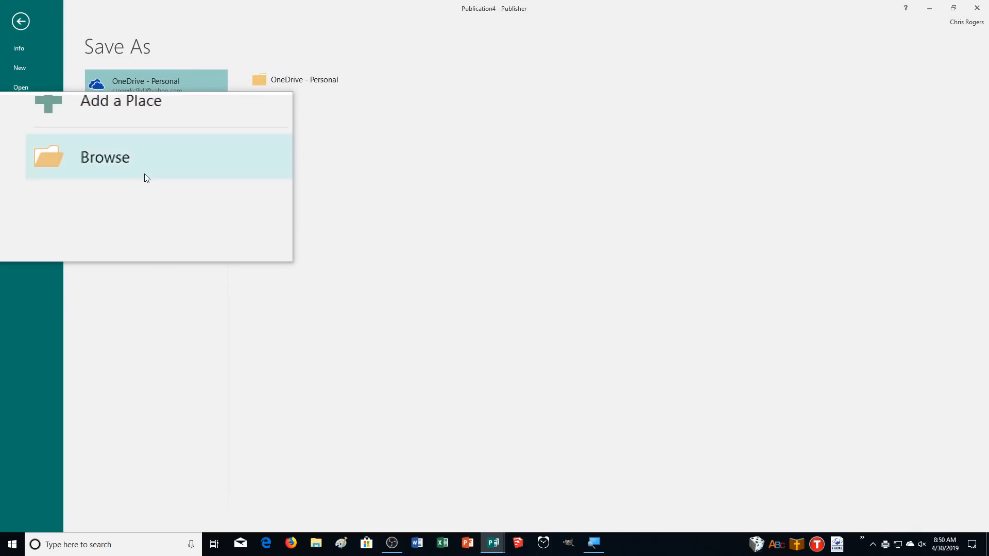
pyautogui.click(144, 173)
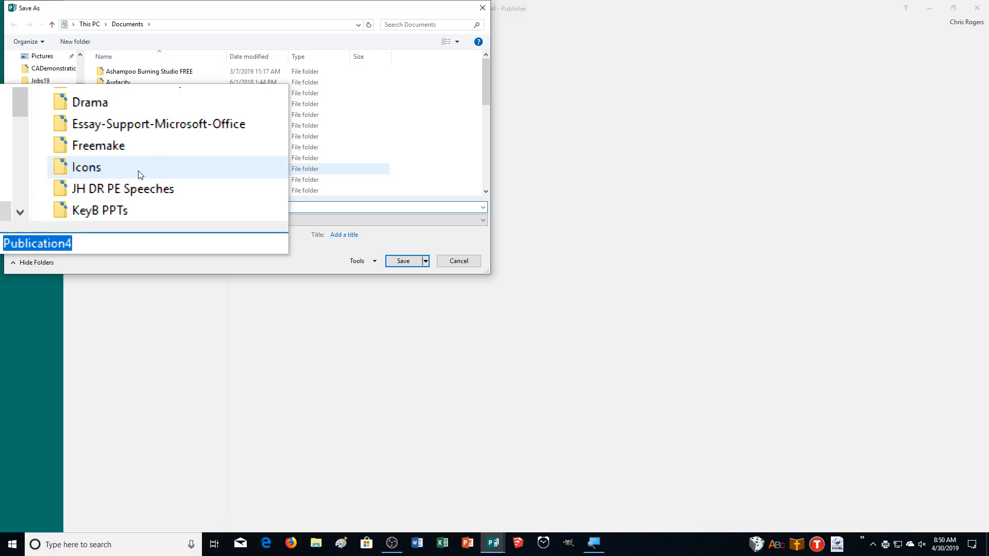
pyautogui.doubleClick(126, 115)
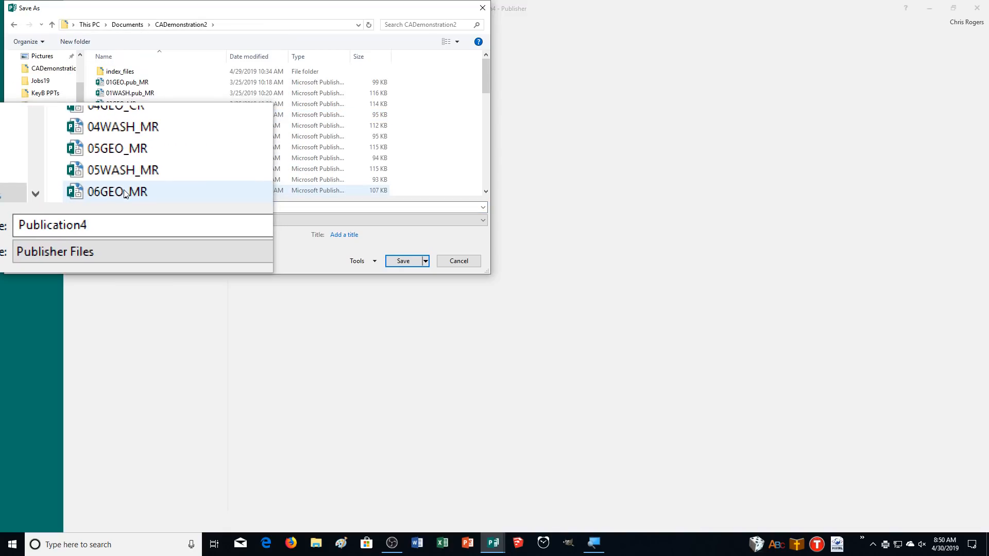
pyautogui.doubleClick(104, 211)
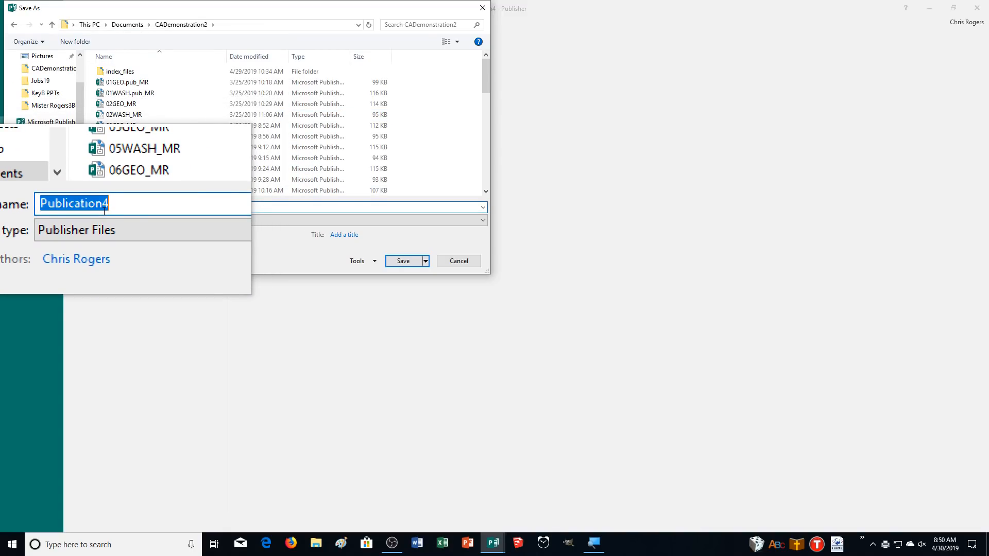
pyautogui.write('33WORDART_MR')
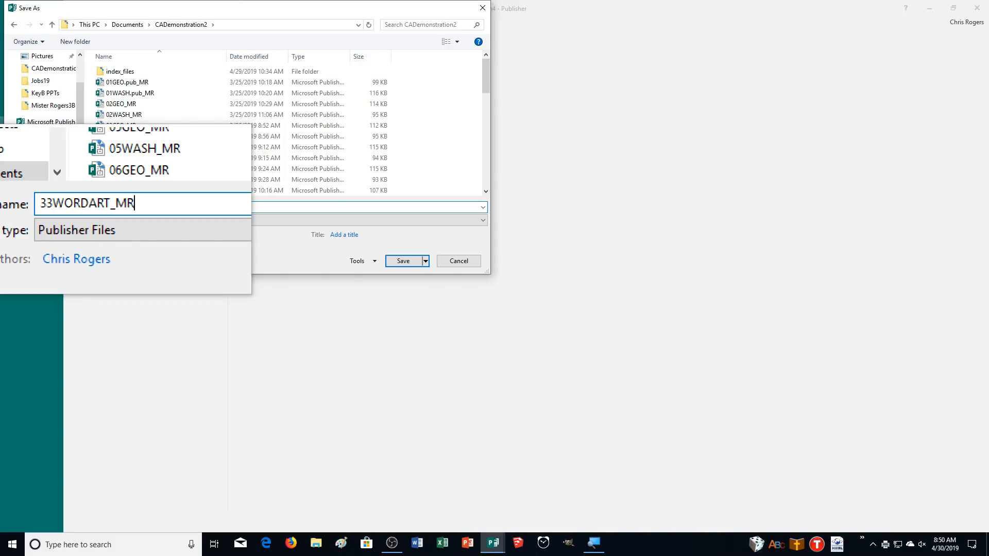
pyautogui.press('Return')
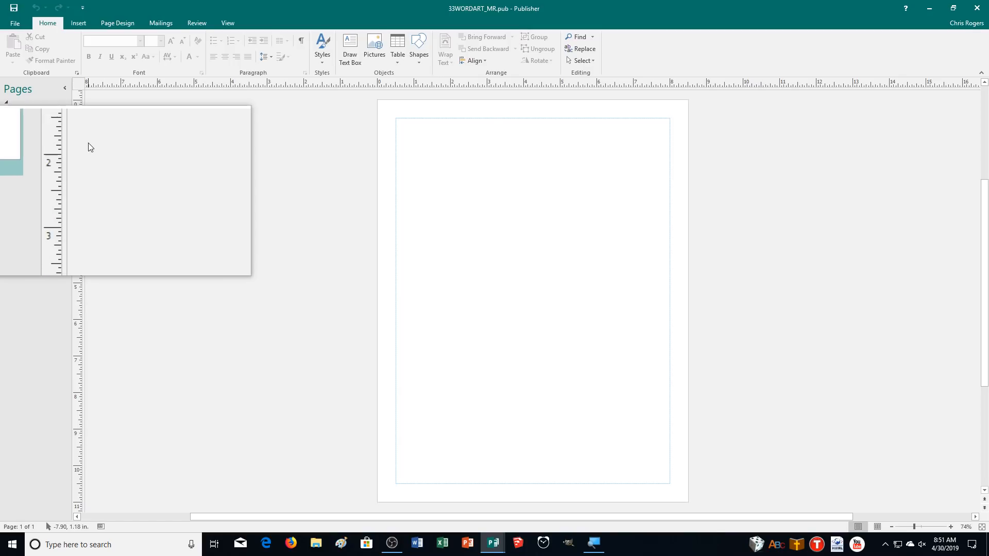
# Draw a text box about 7.39" wide by 3.73" high across the middle of the blank page
pyautogui.click(953, 530)
pyautogui.click(953, 530)
pyautogui.click(953, 530)
pyautogui.click(953, 529)
pyautogui.click(953, 530)
pyautogui.click(953, 529)
pyautogui.click(952, 530)
pyautogui.click(953, 529)
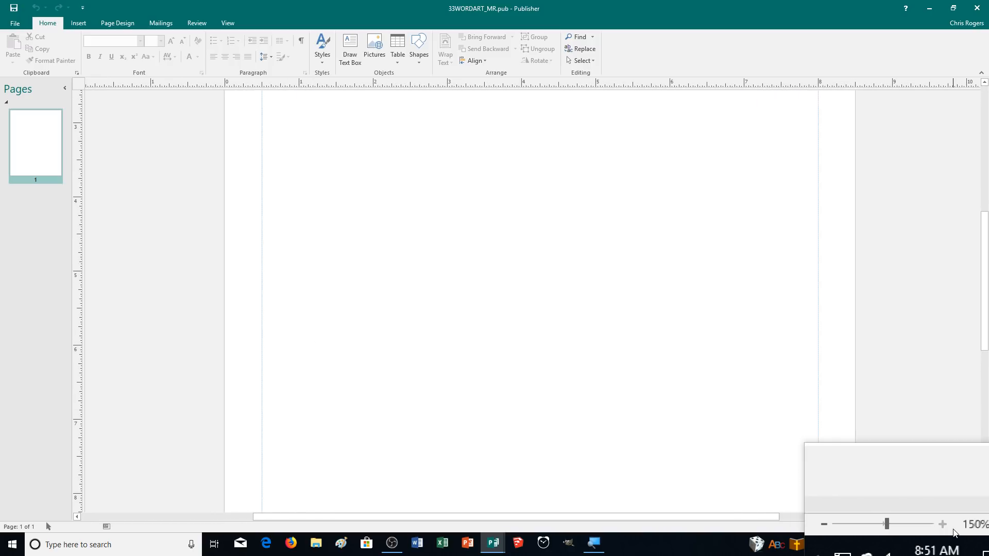
pyautogui.click(953, 530)
pyautogui.click(953, 530)
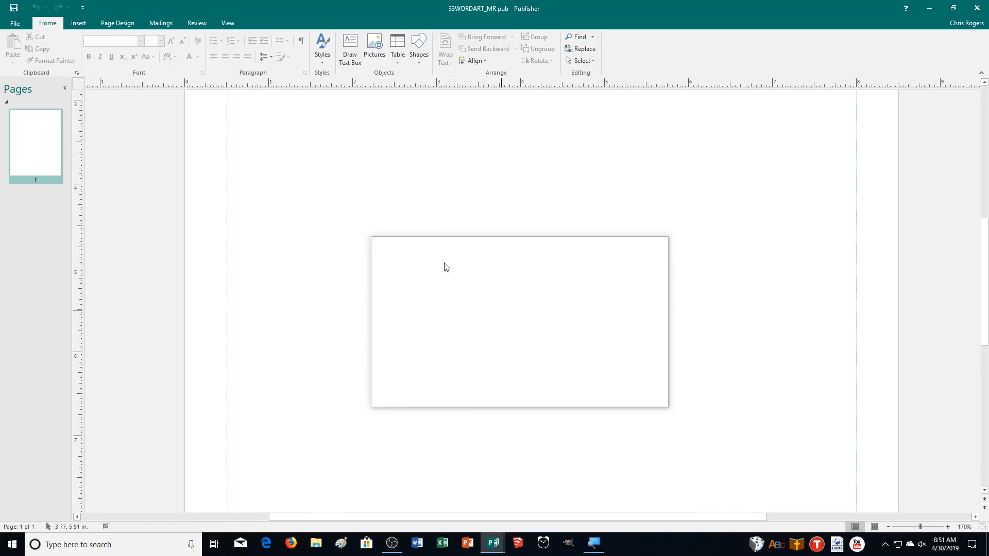
pyautogui.click(350, 49)
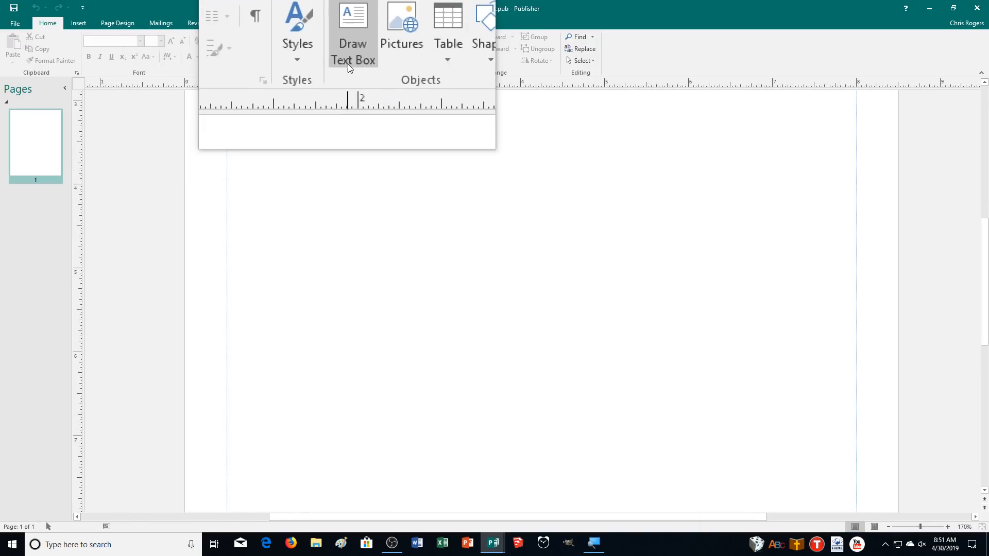
pyautogui.moveTo(236, 148)
pyautogui.mouseDown()
pyautogui.moveTo(729, 335)
pyautogui.moveTo(866, 442)
pyautogui.moveTo(848, 458)
pyautogui.mouseUp()
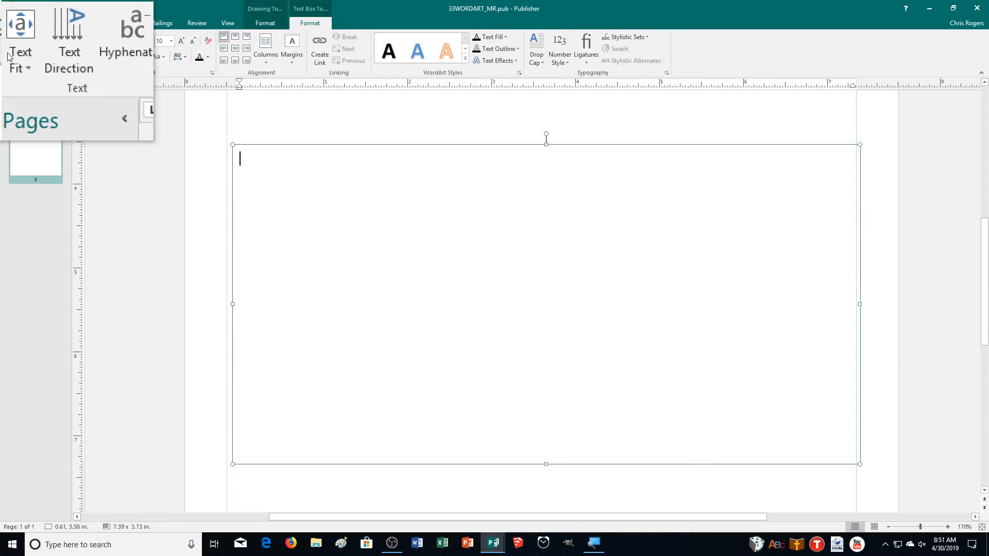
# Set the box's text to best fit and enter Sale, Check Us Out, New and Improved, Please Recycle, Good News! and Welcome on separate lines
pyautogui.click(18, 51)
pyautogui.click(23, 75)
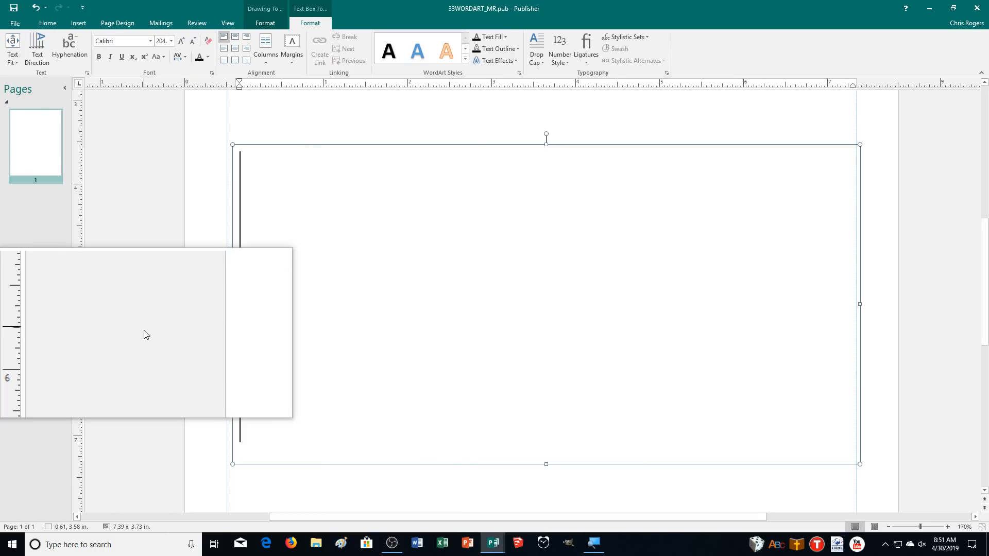
pyautogui.write('Sale ')
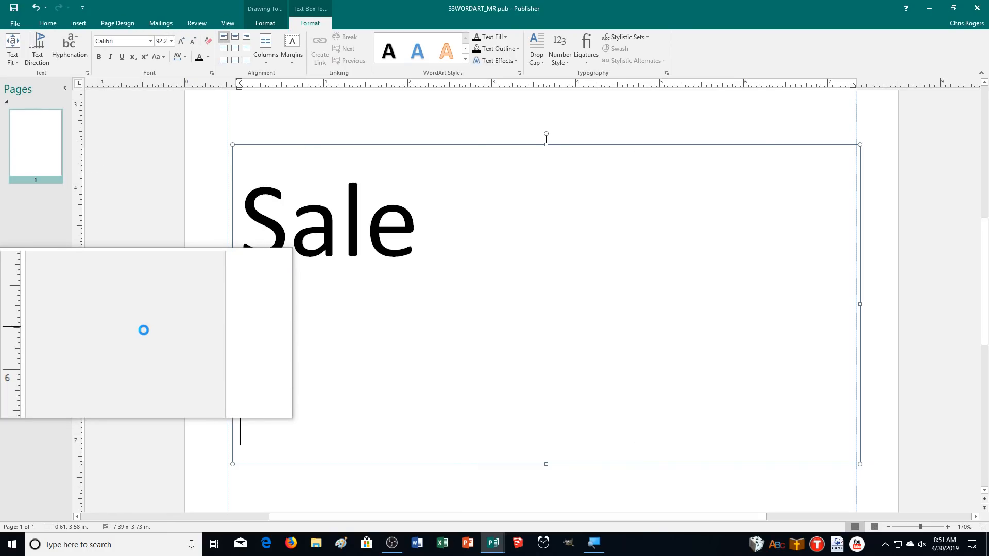
pyautogui.write('Check Us Out')
pyautogui.press('Return')
pyautogui.write('New an')
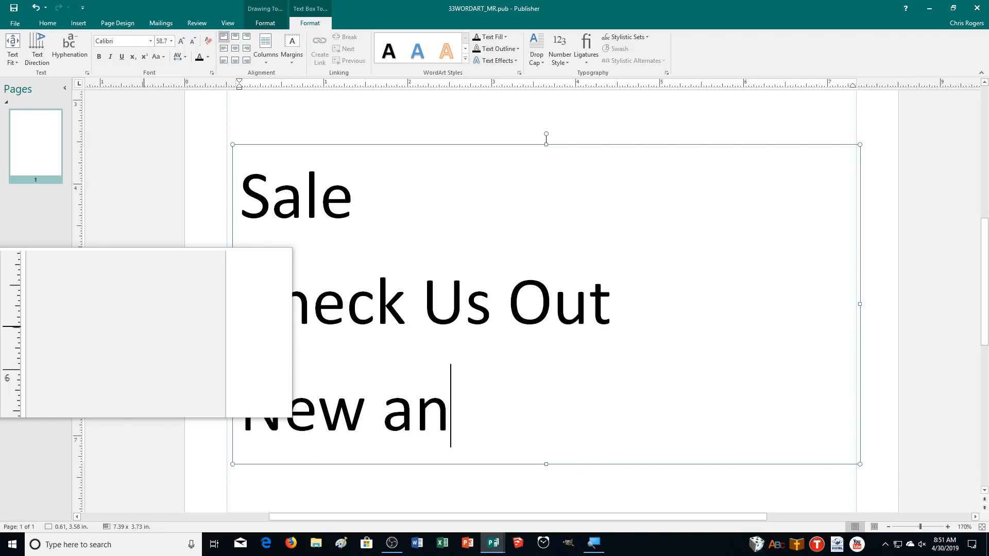
pyautogui.write('d Improved')
pyautogui.press('Return')
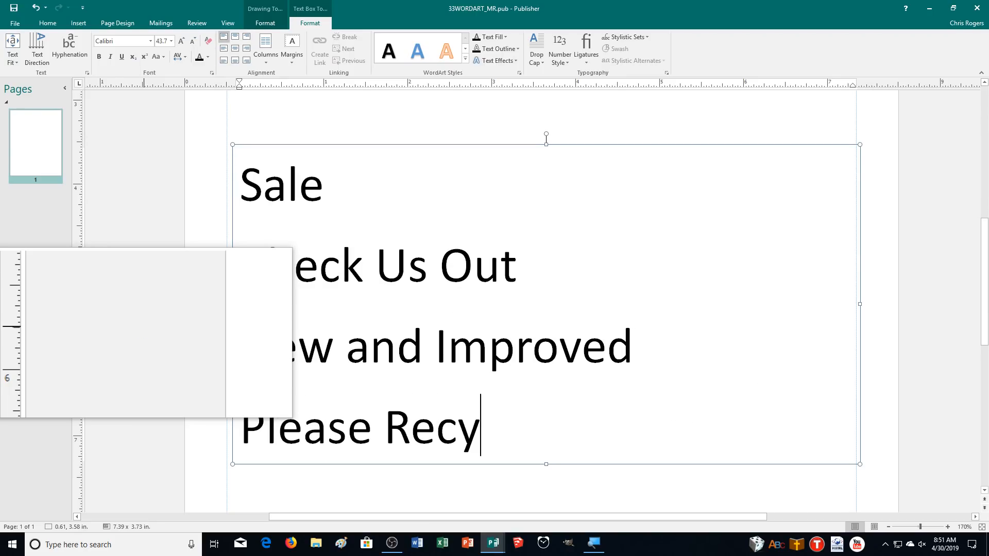
pyautogui.write('Please Recycle')
pyautogui.press('Return')
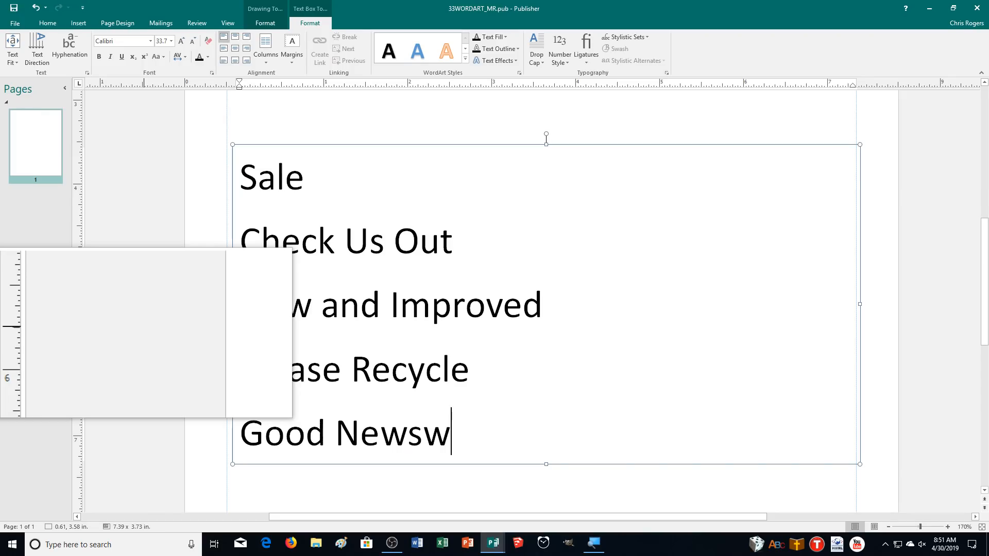
pyautogui.press('Return')
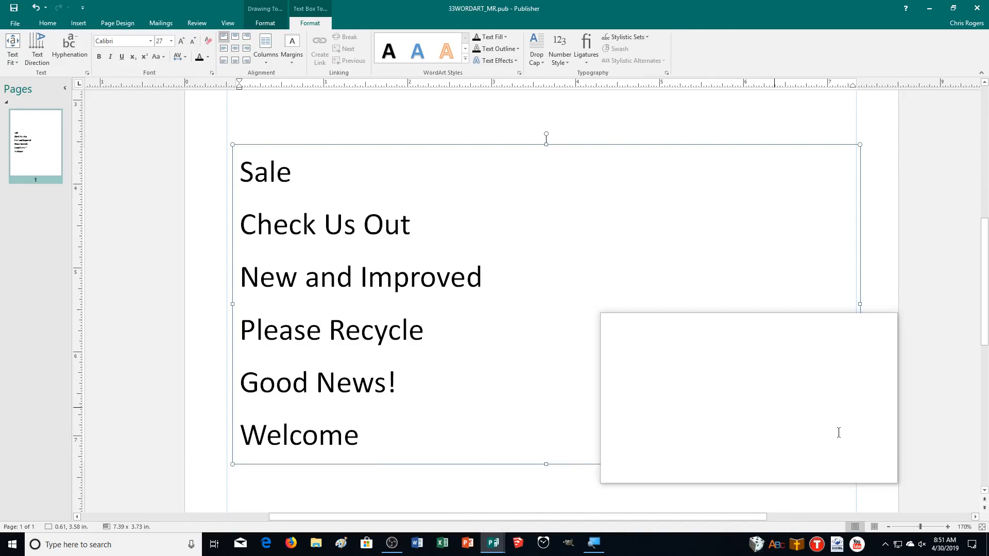
pyautogui.click(949, 529)
pyautogui.click(948, 529)
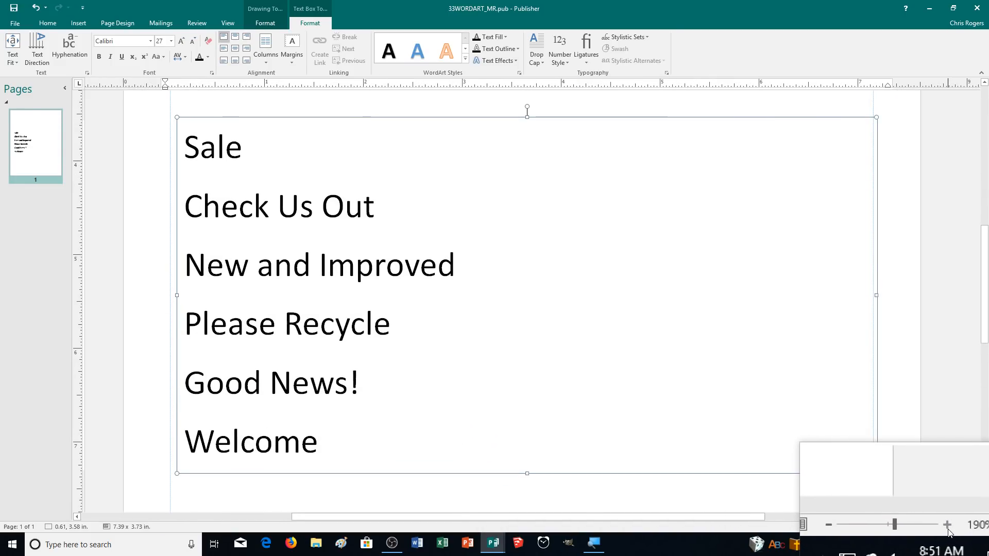
pyautogui.click(949, 529)
pyautogui.click(948, 529)
pyautogui.click(665, 326)
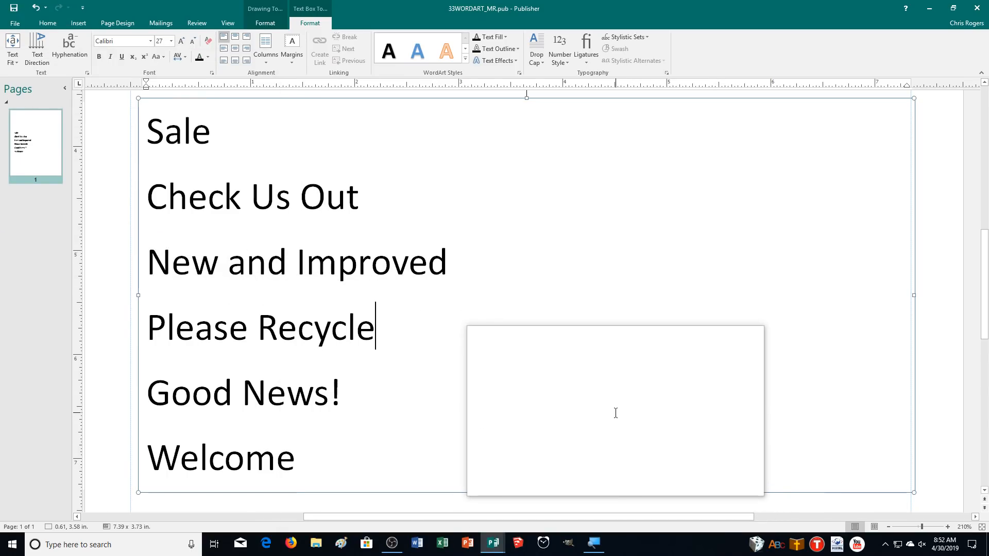
# In File Explorer, open the CADemonstration2 folder under Documents and select the 33OPEN_MR PDF, the 33OPEN_MR publication and 33WORDART_MR
pyautogui.click(314, 545)
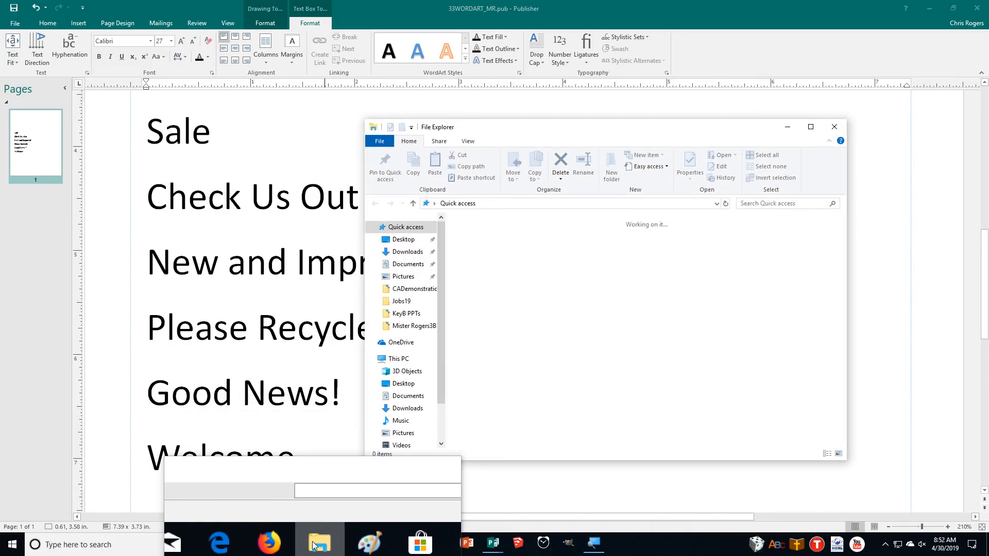
pyautogui.click(400, 268)
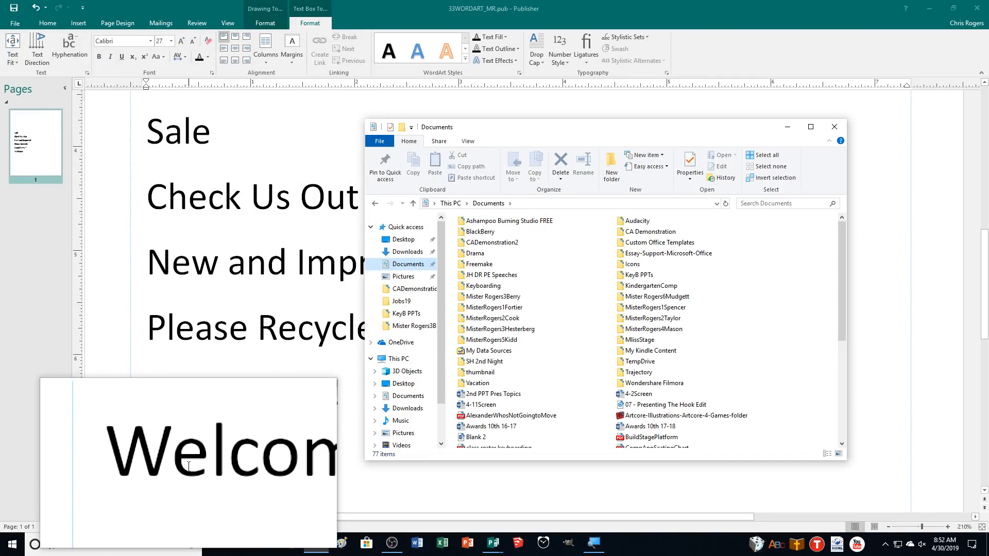
pyautogui.doubleClick(512, 247)
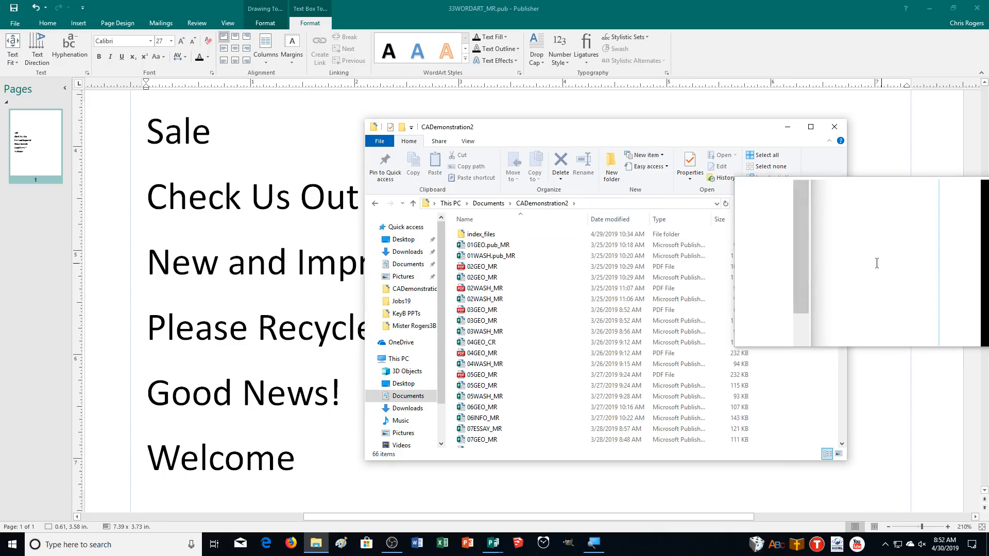
pyautogui.moveTo(843, 263); pyautogui.dragTo(842, 434)
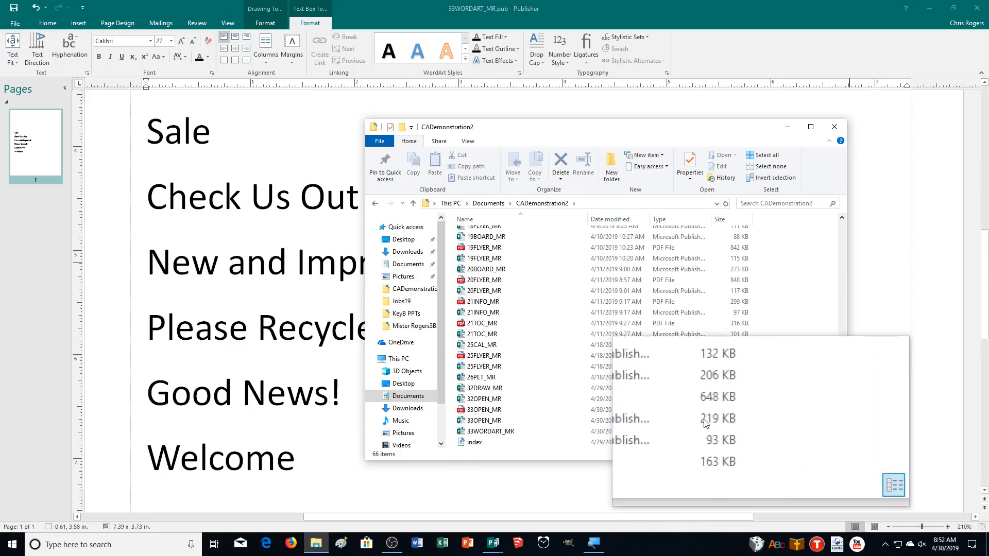
pyautogui.moveTo(455, 414); pyautogui.dragTo(493, 434)
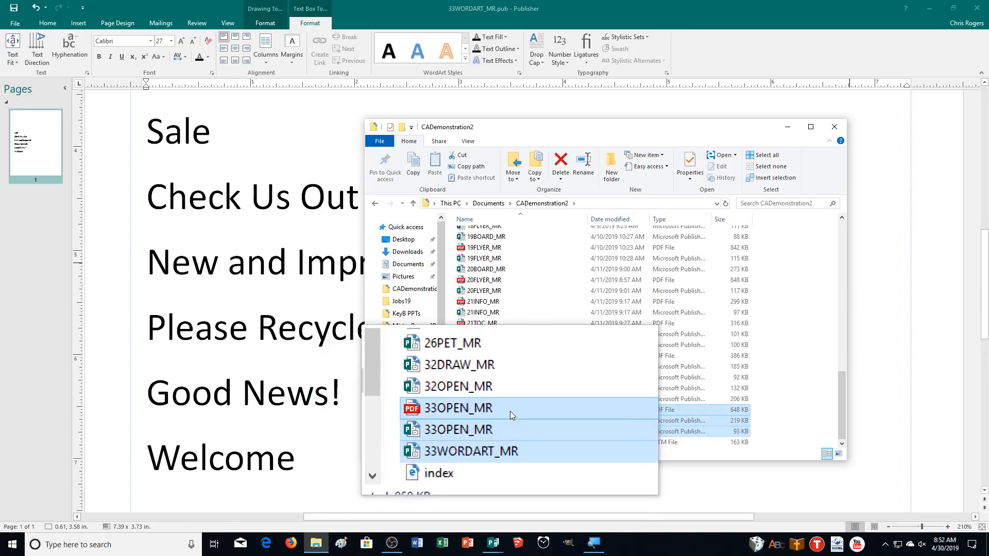